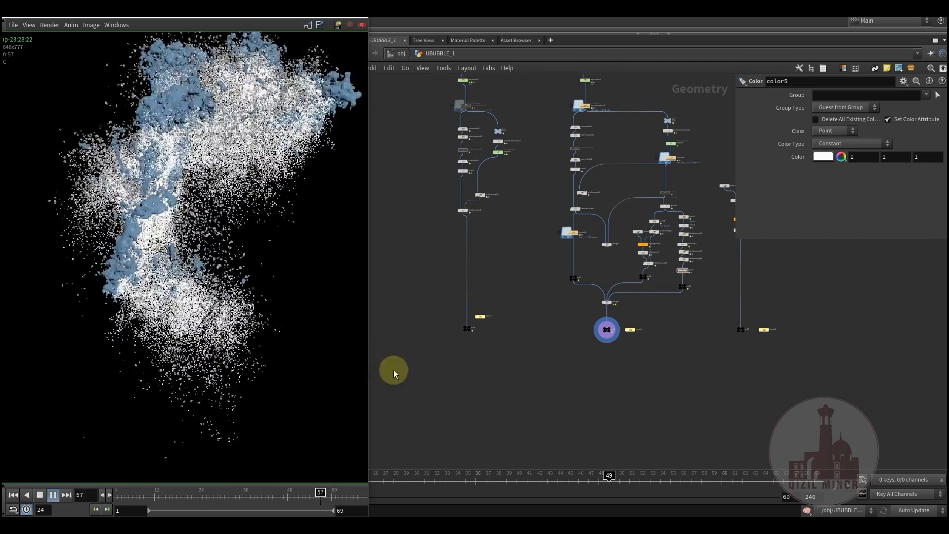
- Examine the UBUBBLE_1 network from the shared source chain down to its branches, selecting the seven source nodes
click(491, 345)
scroll(487, 341, up, 3)
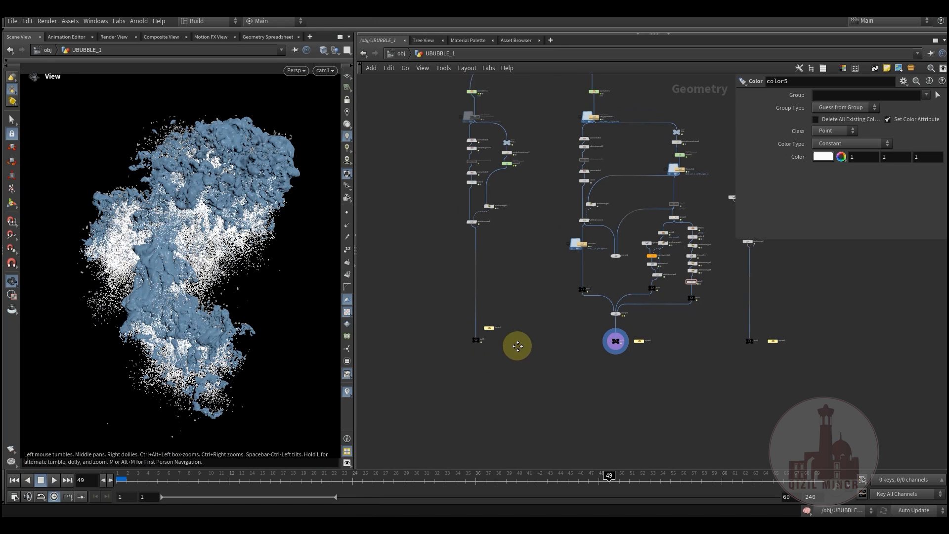
scroll(467, 336, up, 5)
middle_drag(506, 250, 520, 299)
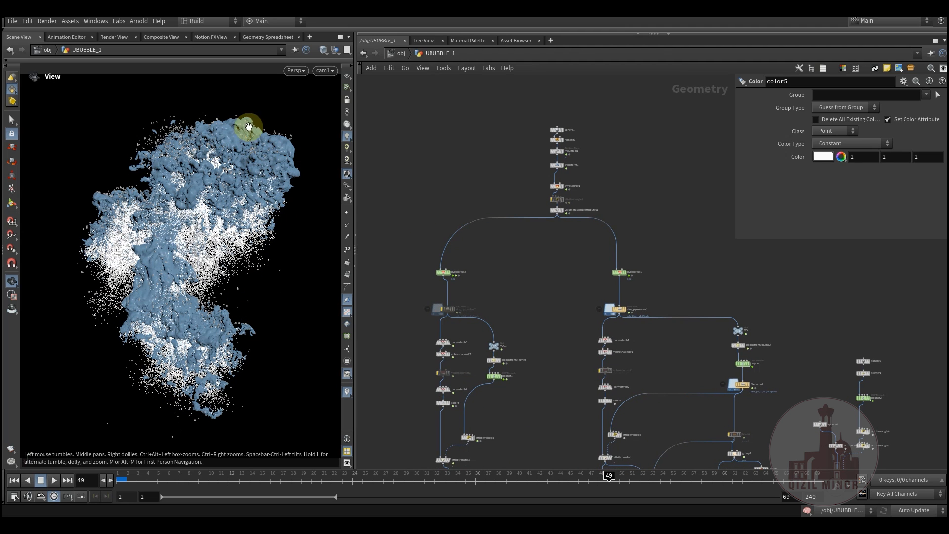
drag(529, 99, 579, 233)
scroll(509, 233, down, 5)
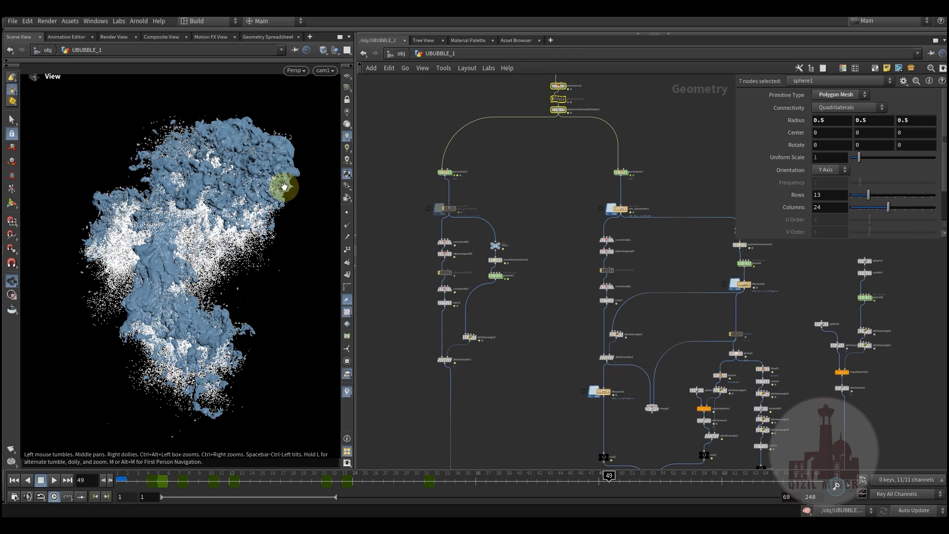
middle_drag(515, 364, 523, 311)
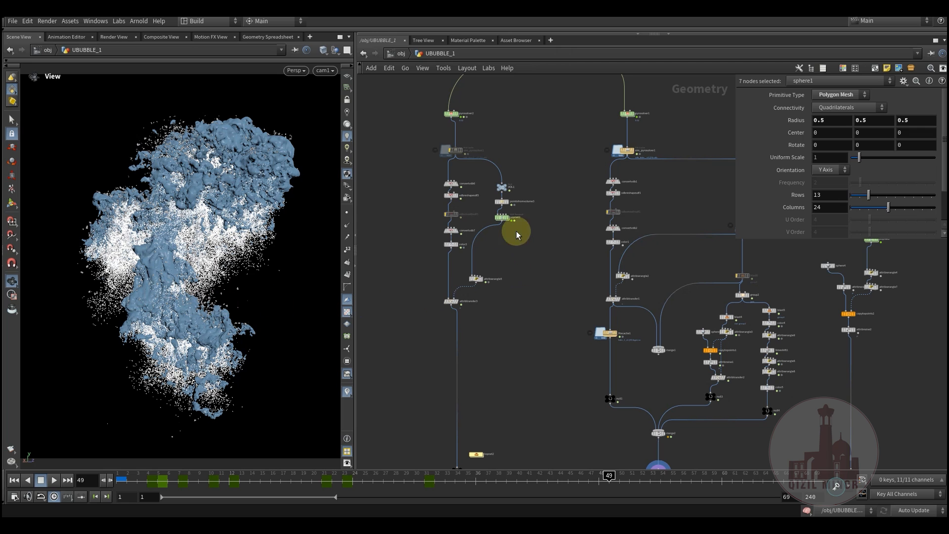
key(f)
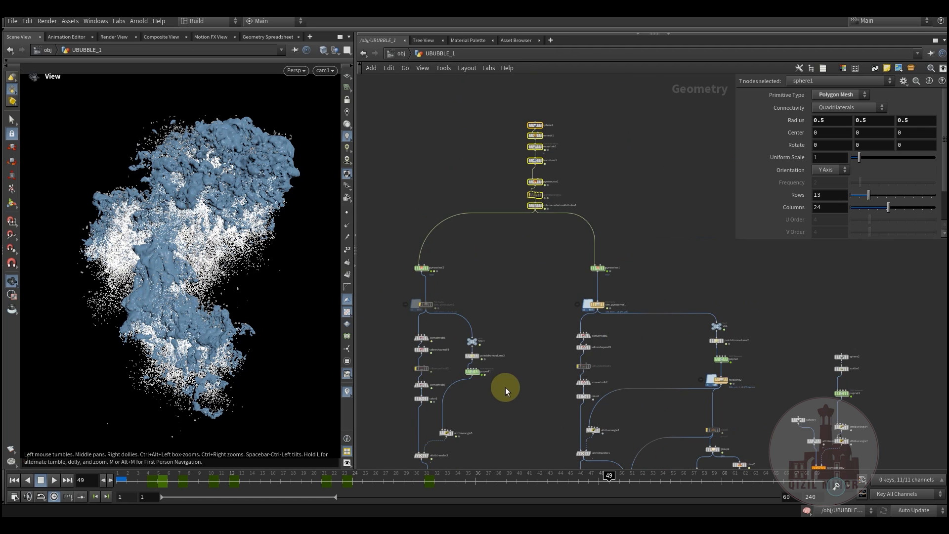
- Display sphere1, remesh1 and mountain1 in turn, and scrub to frame 16 to view the animated noise shape
click(530, 218)
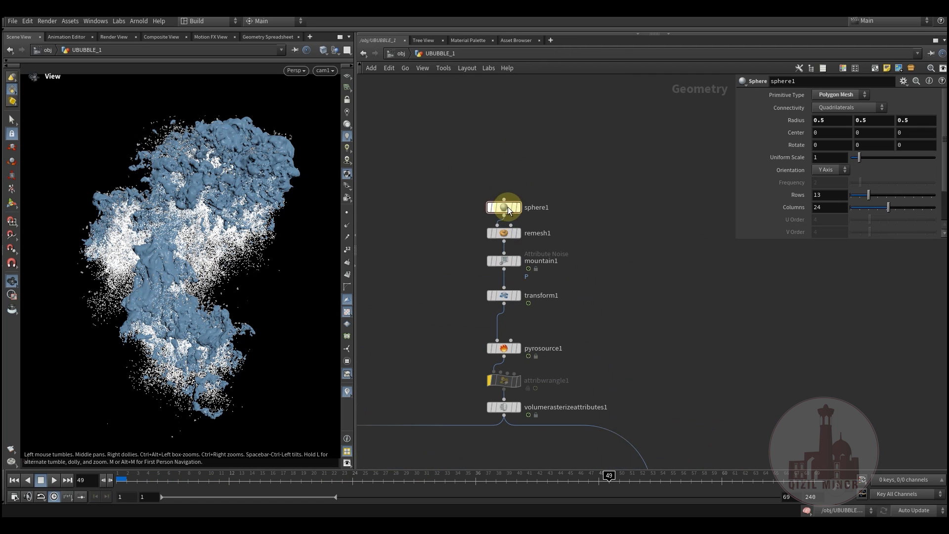
click(516, 199)
scroll(525, 198, up, 3)
middle_drag(562, 240, 485, 212)
click(499, 171)
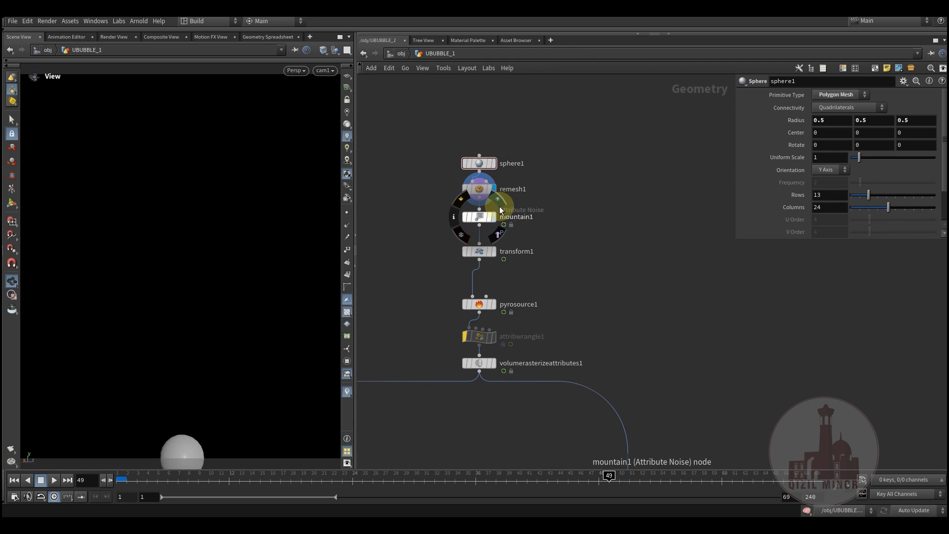
click(499, 207)
drag(242, 299, 195, 259)
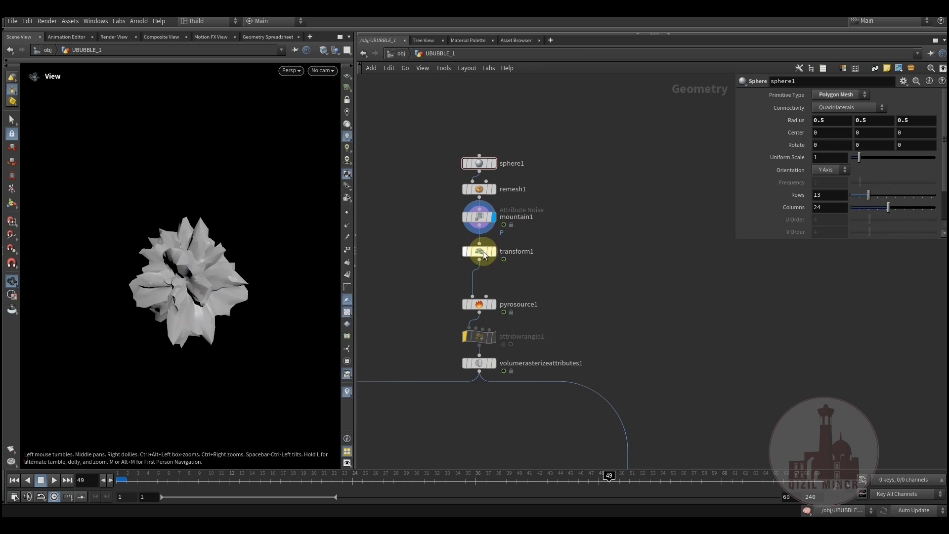
drag(148, 475, 271, 476)
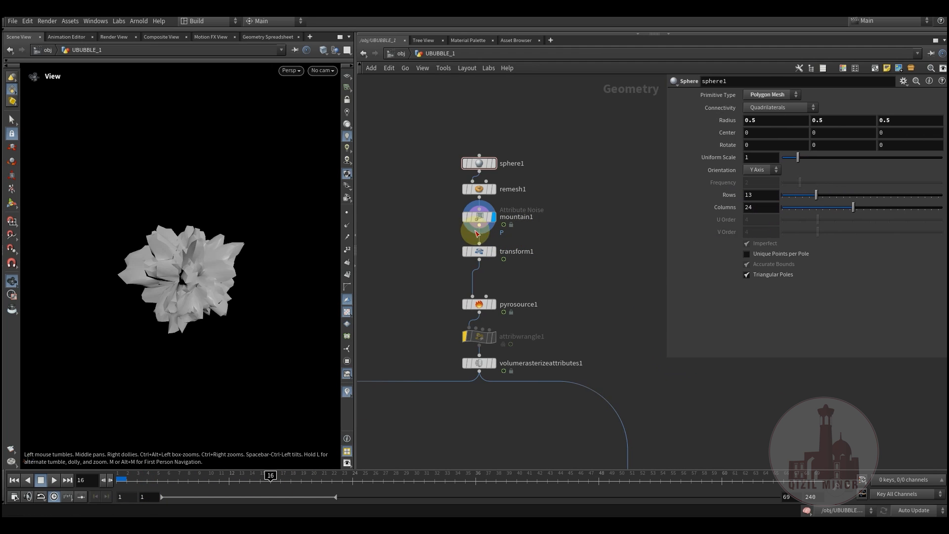
- Select mountain1 and review its noise value, noise pattern and animation parameters
click(487, 220)
scroll(696, 310, down, 4)
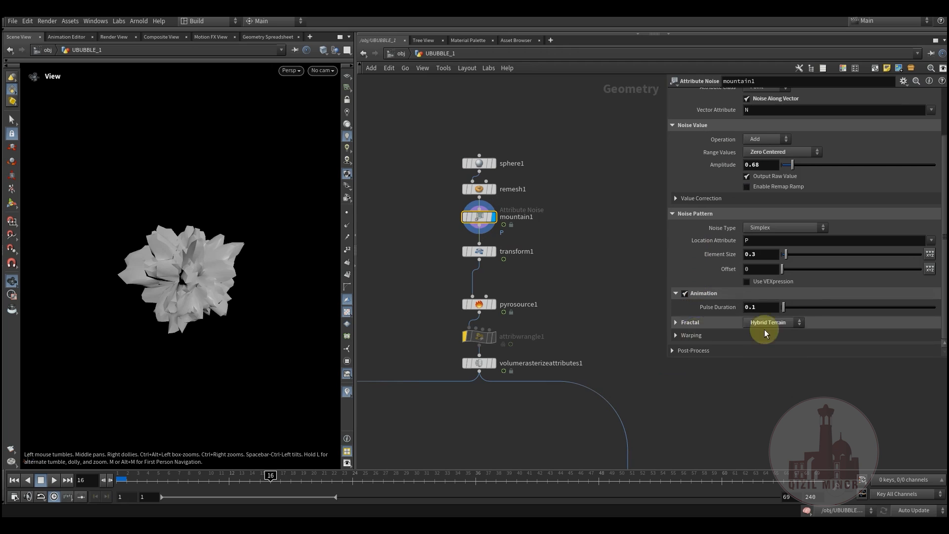
scroll(712, 252, up, 4)
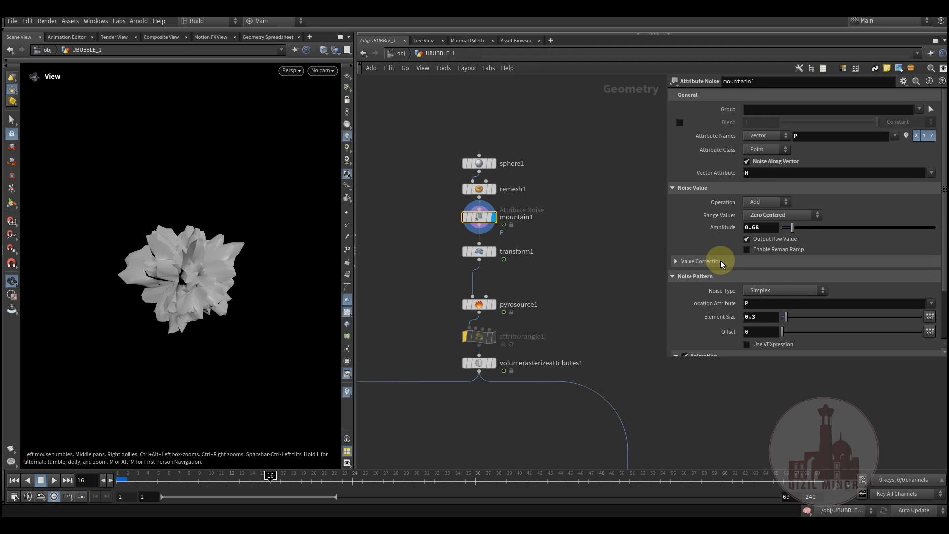
middle_drag(593, 235, 594, 203)
- Display transform1 and scrub the timeline to frame 35 to check its animated uniform scale
mouse_move(483, 214)
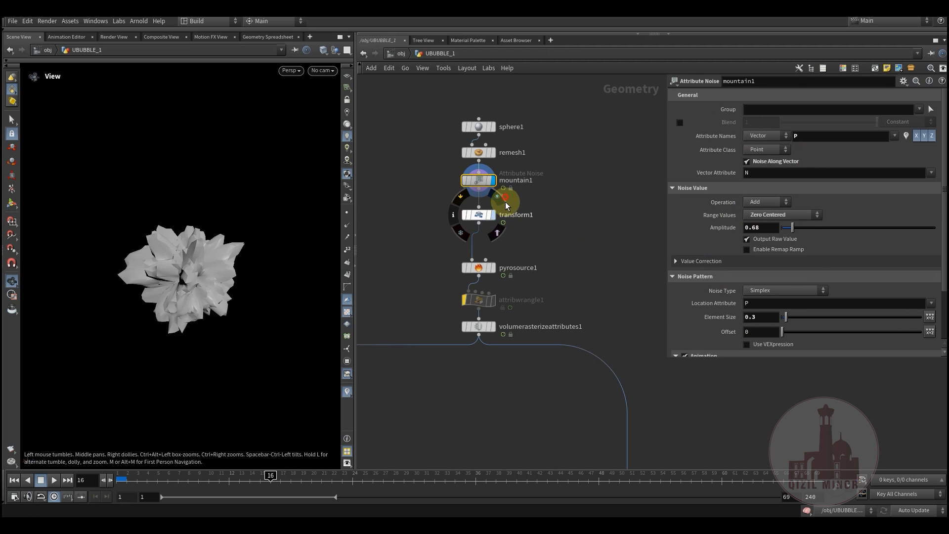
click(504, 202)
click(483, 217)
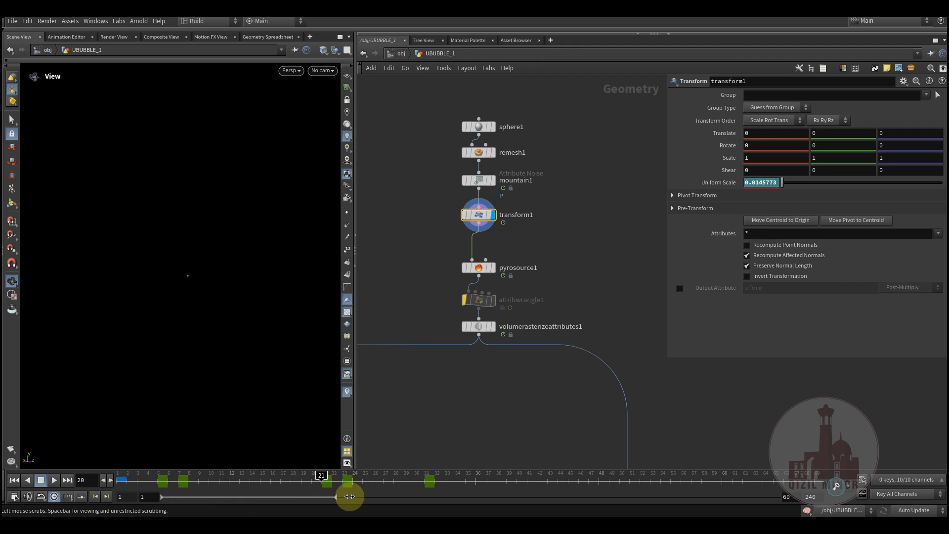
drag(164, 493, 465, 487)
middle_drag(578, 262, 562, 293)
drag(568, 132, 424, 257)
click(548, 287)
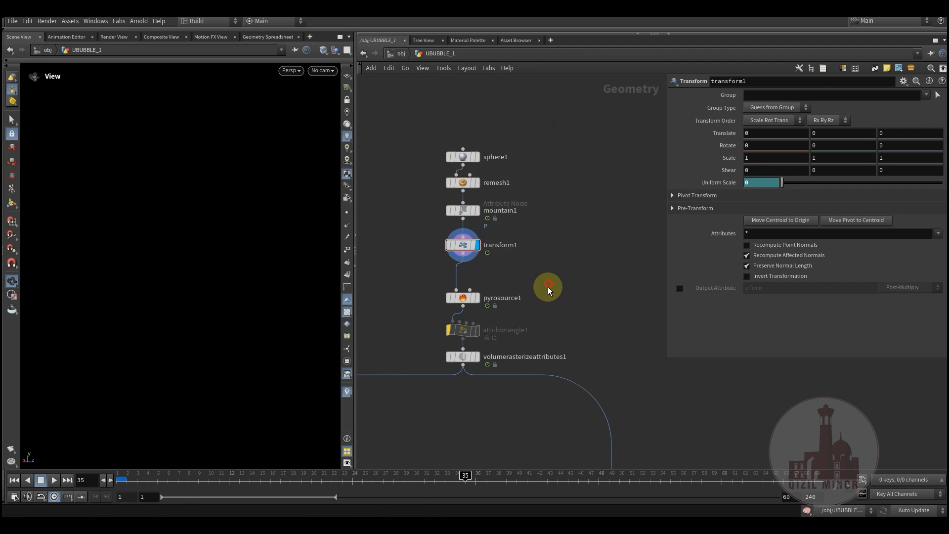
- Review the pyrosource1 initialization options, and display volumerasterizeattributes1 to inspect its attribute and voxel size settings
click(468, 300)
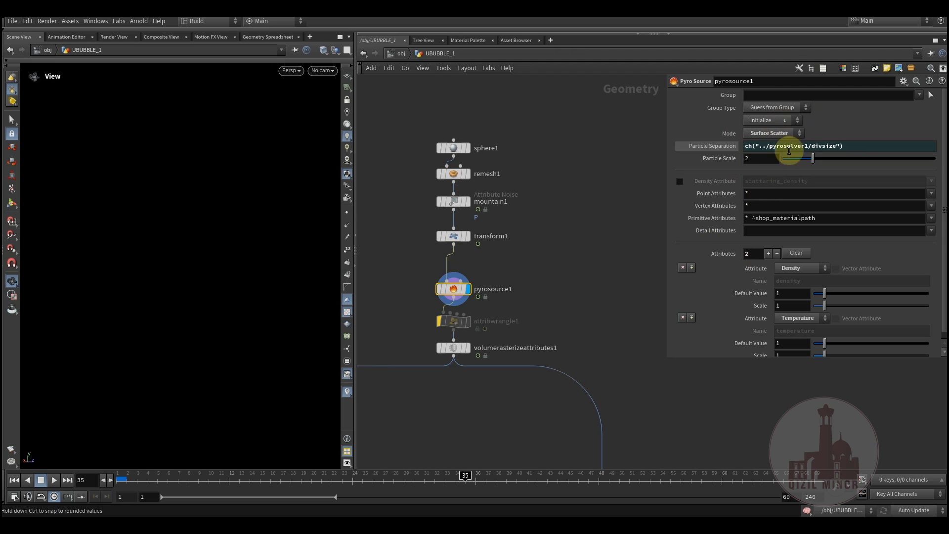
click(791, 123)
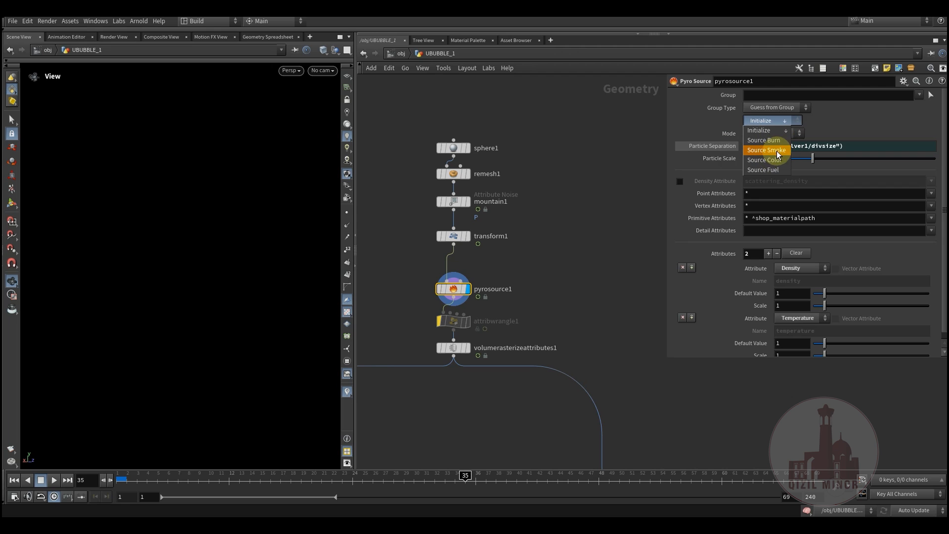
click(578, 171)
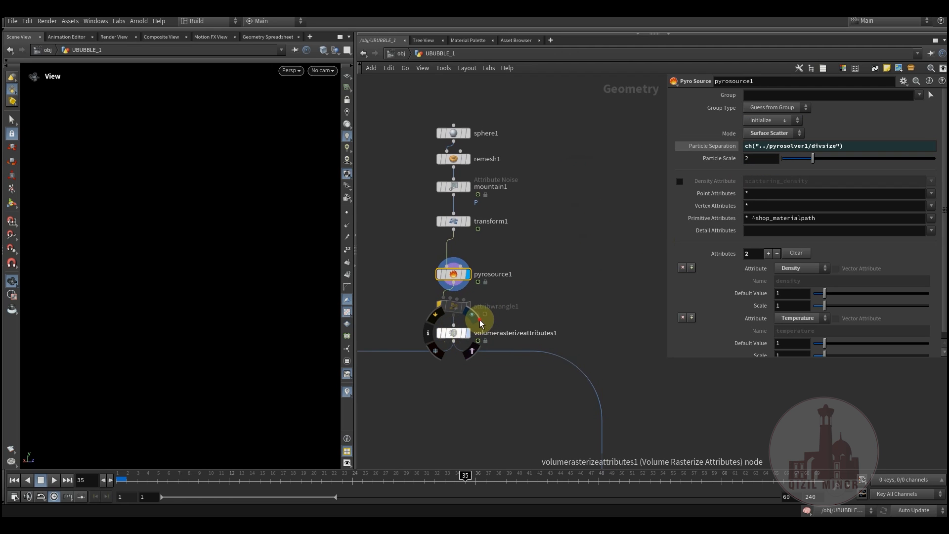
click(456, 334)
middle_drag(480, 365, 481, 319)
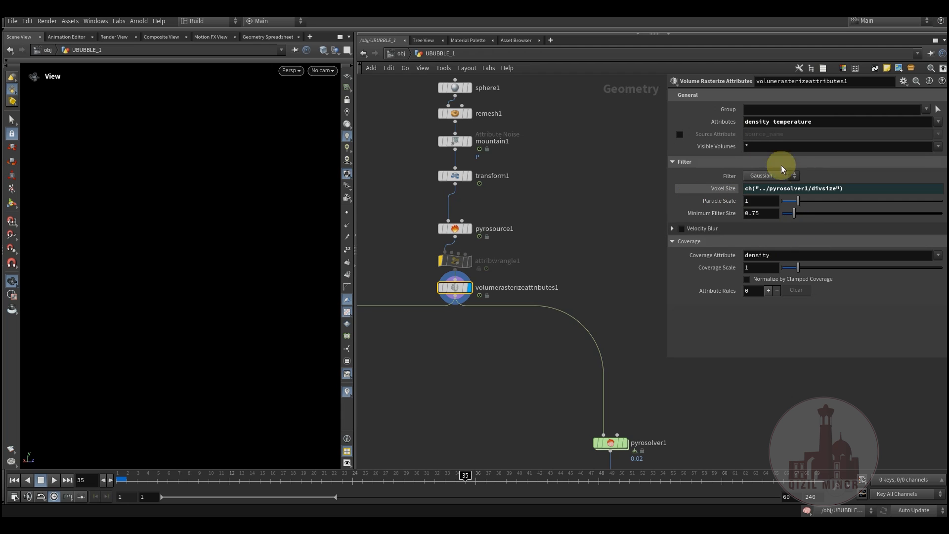
- Display pyrosolver2 from frame 1 and scrub to frame 16 to view the smoke simulation
scroll(488, 254, down, 3)
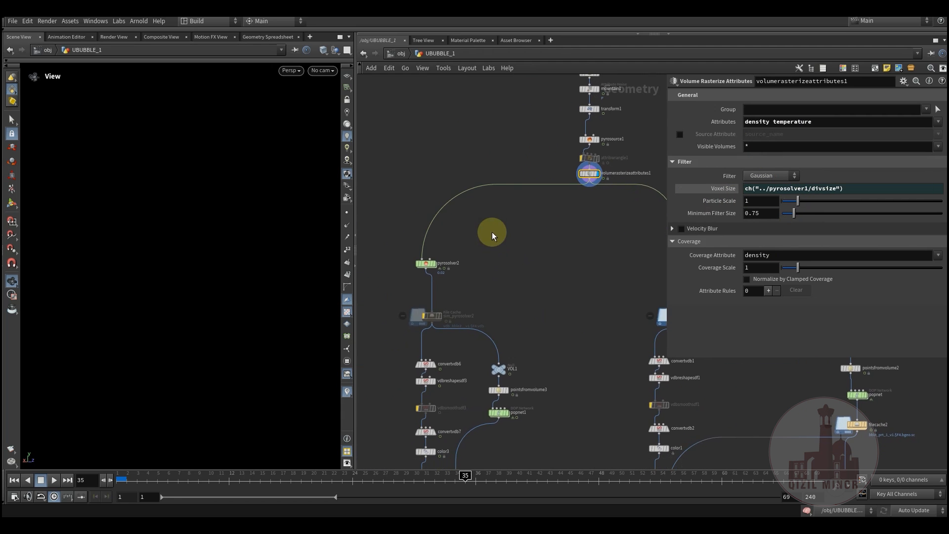
scroll(428, 215, up, 3)
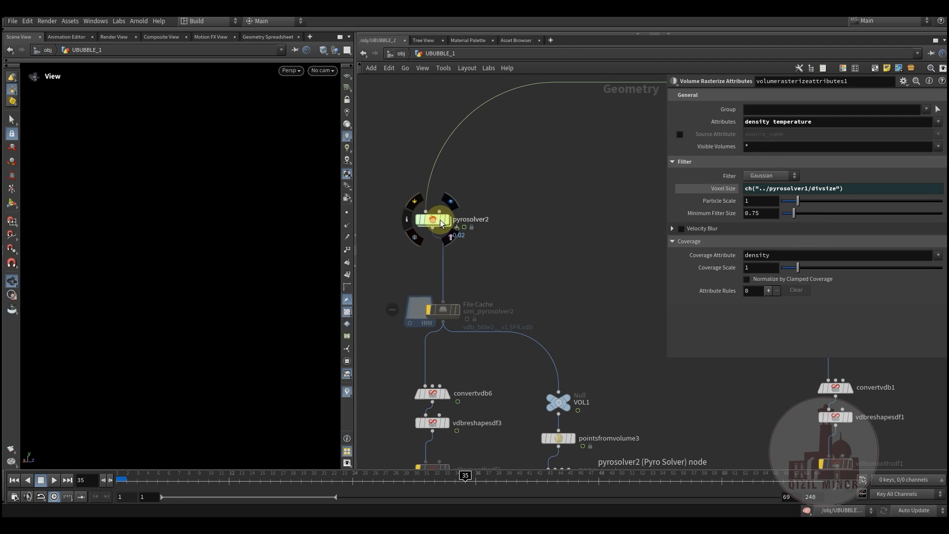
middle_drag(502, 244, 508, 233)
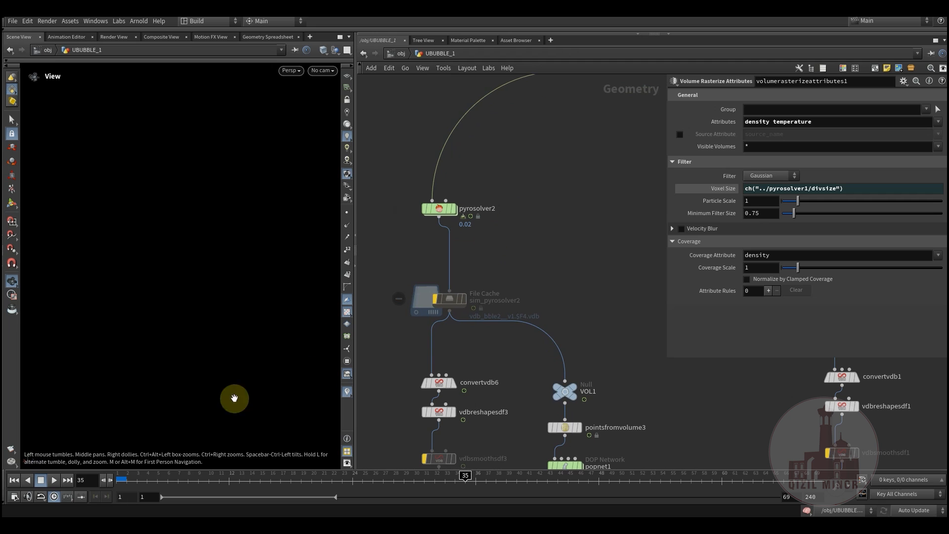
click(120, 478)
click(463, 197)
click(441, 209)
middle_drag(515, 251, 527, 221)
drag(144, 477, 271, 476)
- Look through cam1 and scrub the smoke simulation to frame 33
click(323, 70)
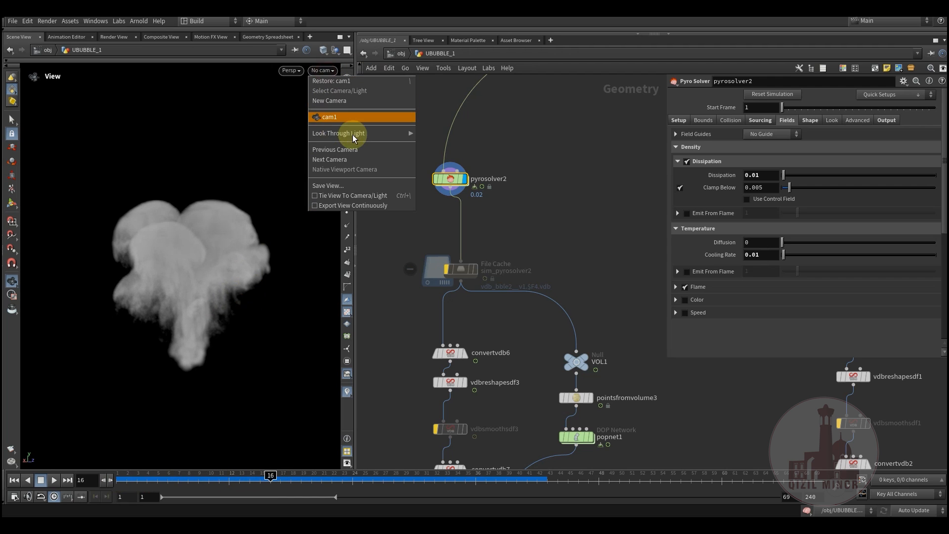
click(336, 117)
middle_drag(564, 225, 544, 207)
drag(156, 476, 465, 477)
drag(198, 478, 445, 494)
middle_drag(521, 209, 544, 224)
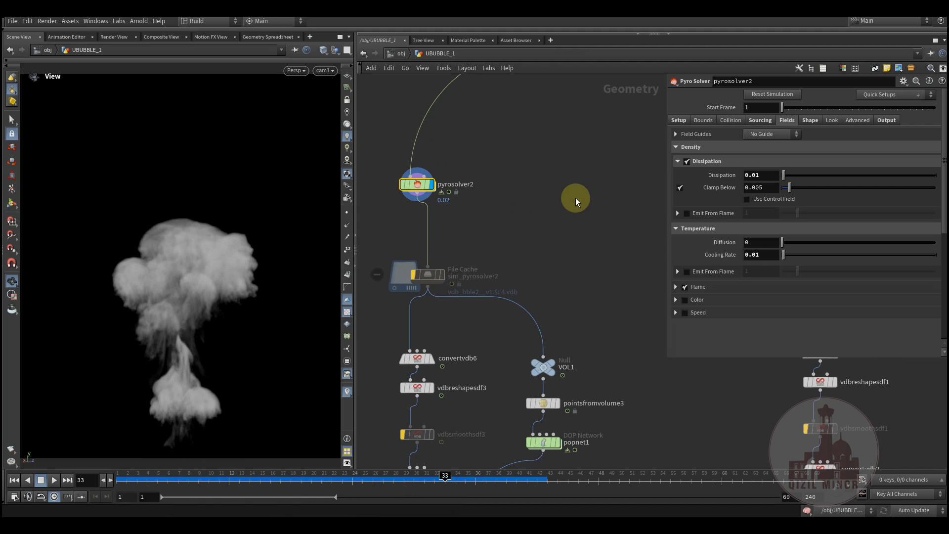
- Review pyrosolver2's setup parameters, including voxel size, and its density and temperature sourcing settings
click(678, 120)
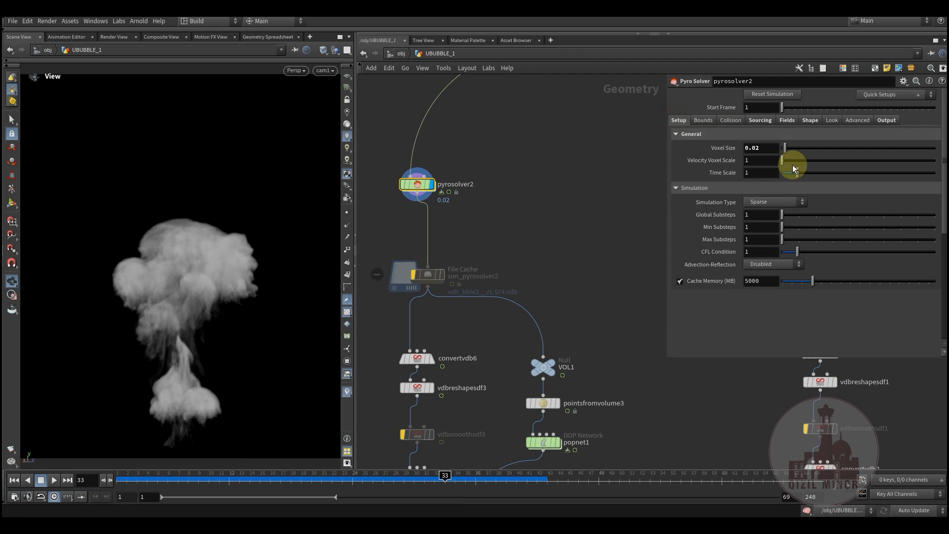
middle_drag(535, 142, 601, 213)
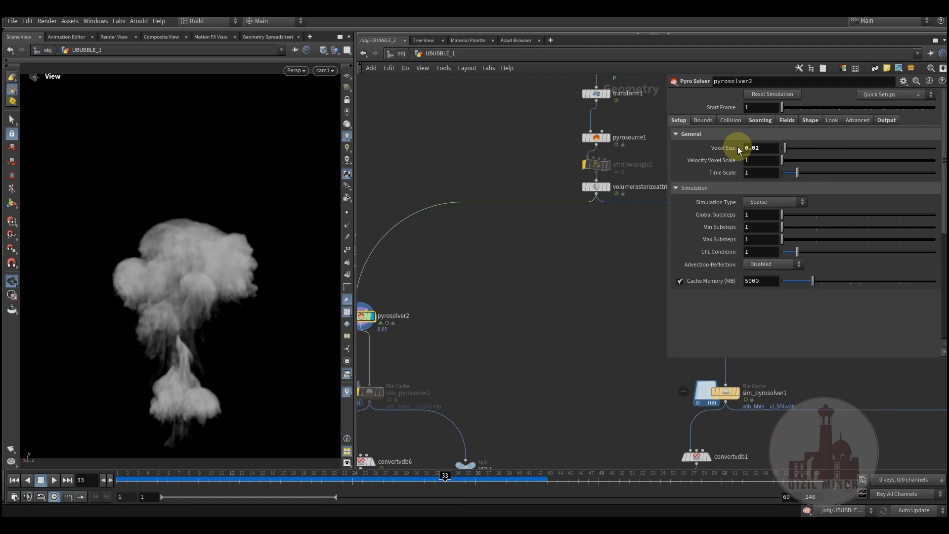
middle_drag(502, 260, 568, 206)
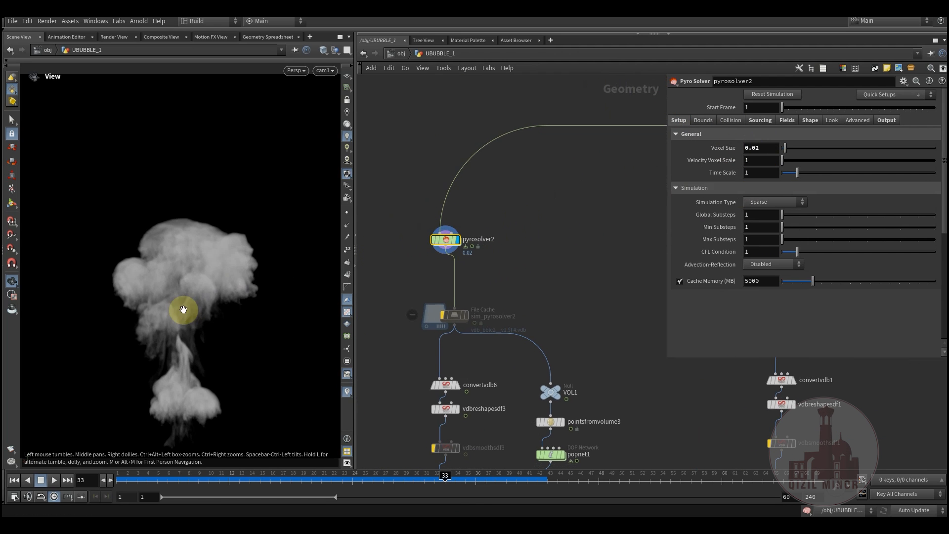
middle_drag(525, 242, 525, 312)
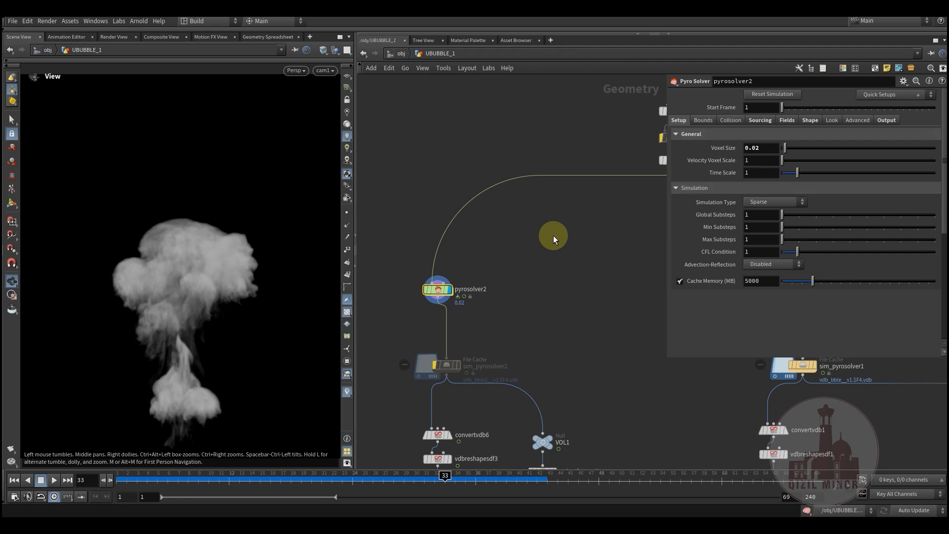
middle_drag(554, 237, 501, 302)
middle_drag(639, 197, 561, 284)
click(762, 121)
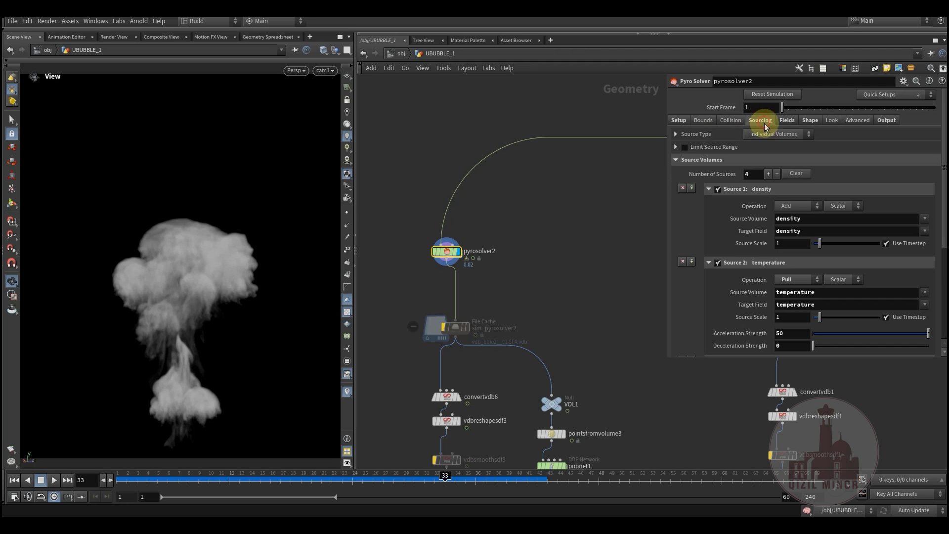
- Review pyrosolver2's density dissipation and temperature cooling fields, plus its buoyancy and turbulence shape settings
click(791, 120)
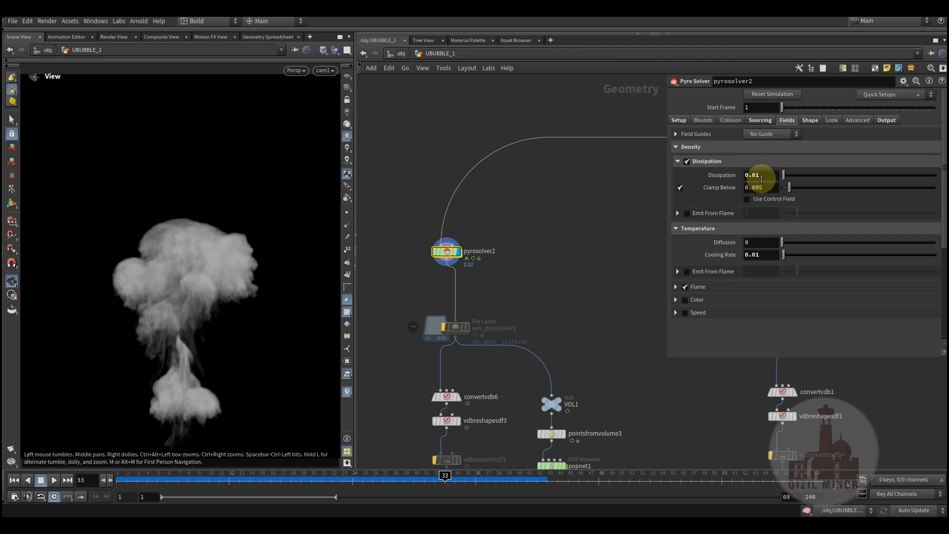
click(478, 266)
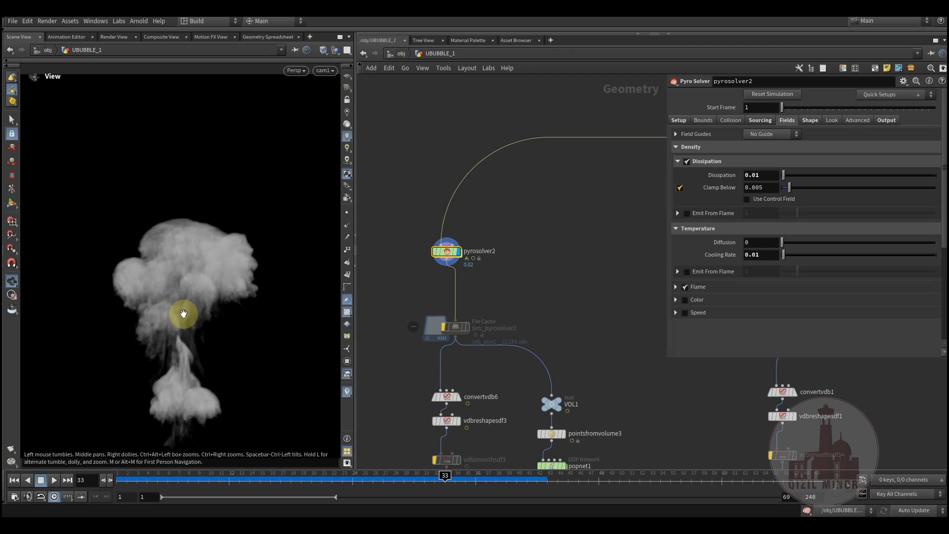
middle_drag(529, 253, 559, 260)
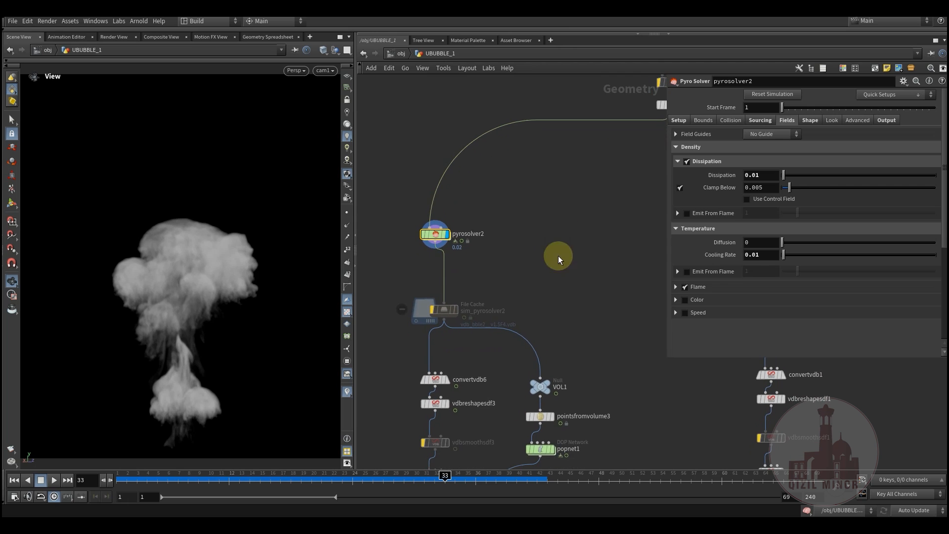
click(810, 120)
middle_drag(534, 228, 500, 247)
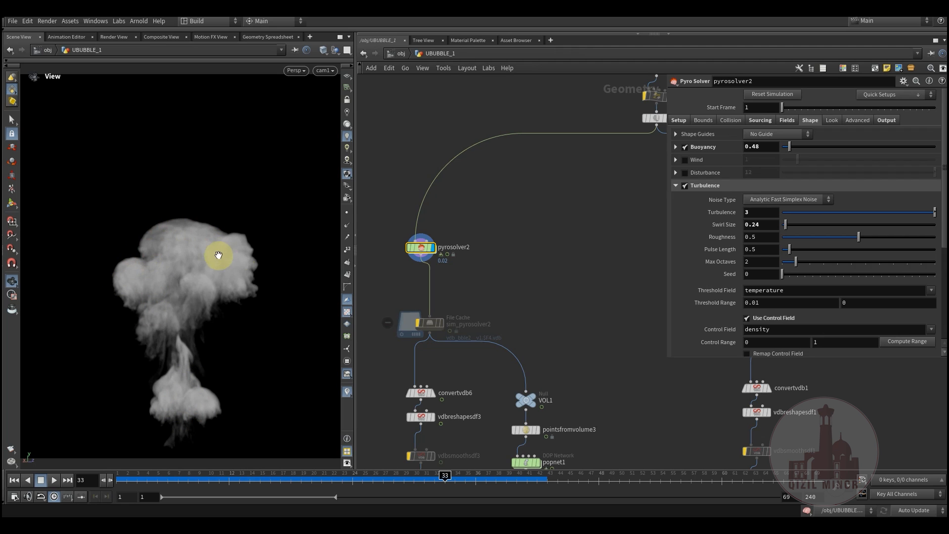
- Enable the bypassed sim_pyrosolver2 file cache, display it, and scrub the cached simulation to frame 34
scroll(530, 191, down, 3)
scroll(528, 221, up, 1)
mouse_move(432, 263)
mouse_down()
mouse_move(429, 251)
mouse_move(431, 262)
mouse_up()
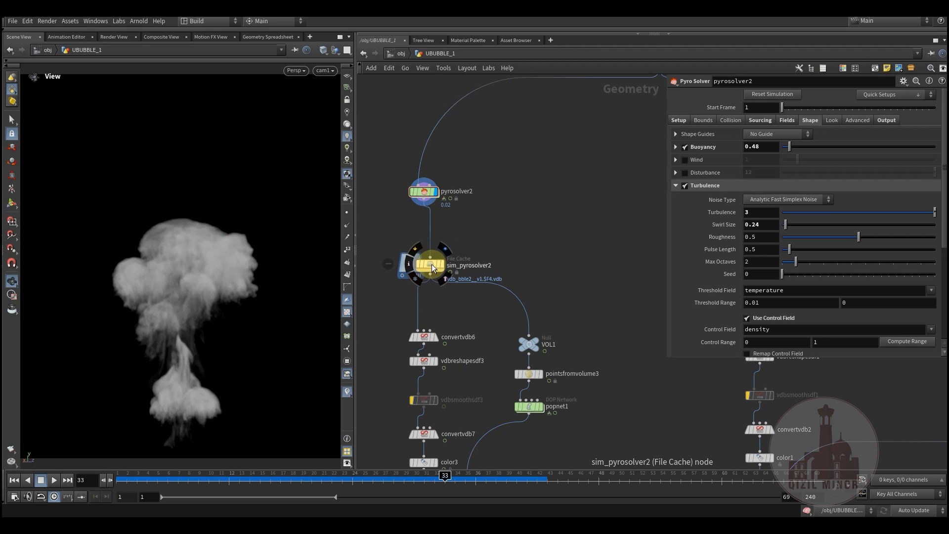
drag(426, 260, 429, 262)
click(430, 261)
middle_drag(487, 240, 486, 250)
drag(127, 476, 455, 479)
- Display convertvdb6 below the pyro file cache and review its fog-to-SDF conversion settings
mouse_move(486, 179)
middle_down()
mouse_move(487, 60)
mouse_move(503, 173)
middle_up()
scroll(411, 185, up, 3)
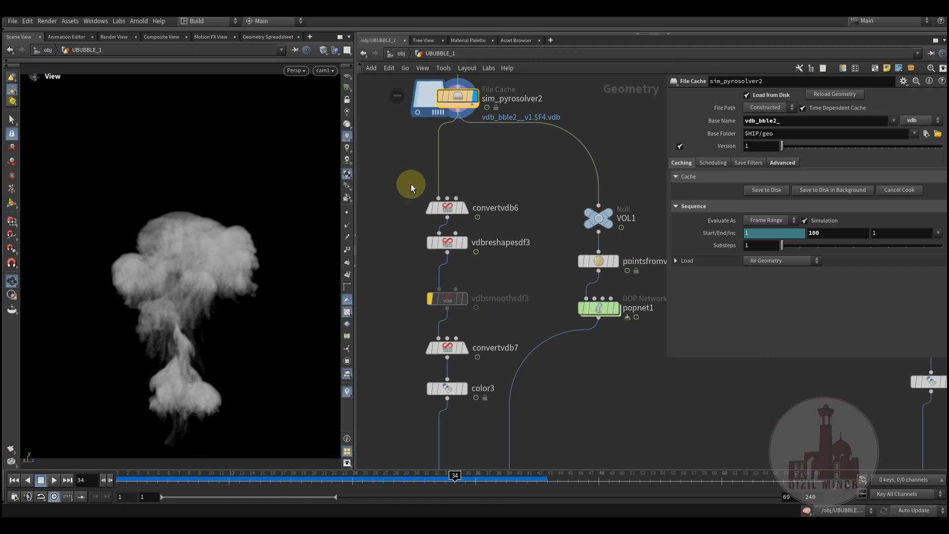
click(465, 207)
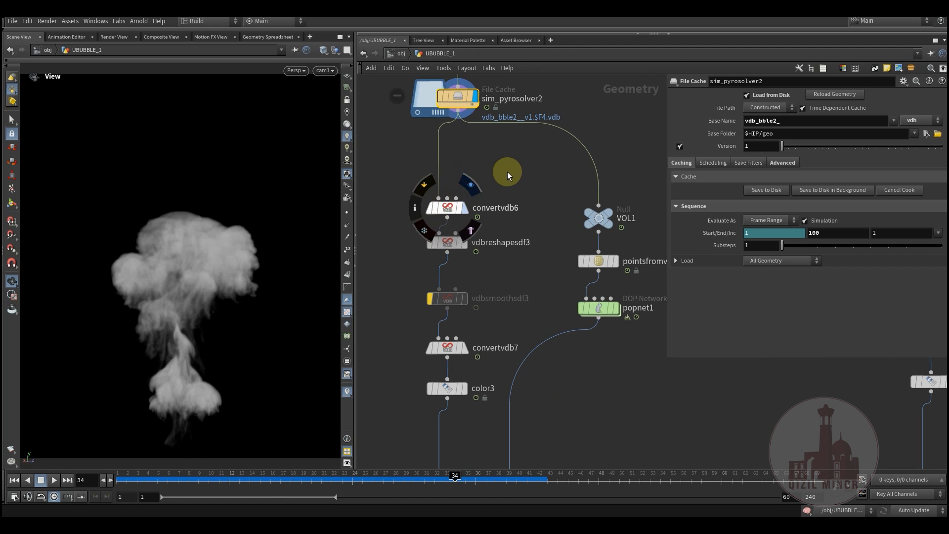
middle_drag(507, 171, 492, 206)
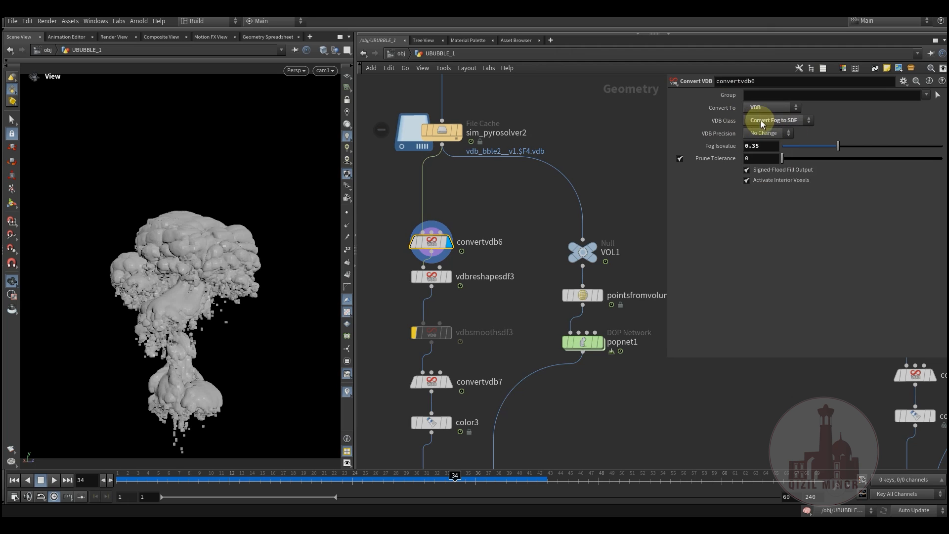
- Display vdbreshapesdf3, review its Dilate operation settings, and compare the reshaped surface with convertvdb6's result
click(447, 266)
click(435, 283)
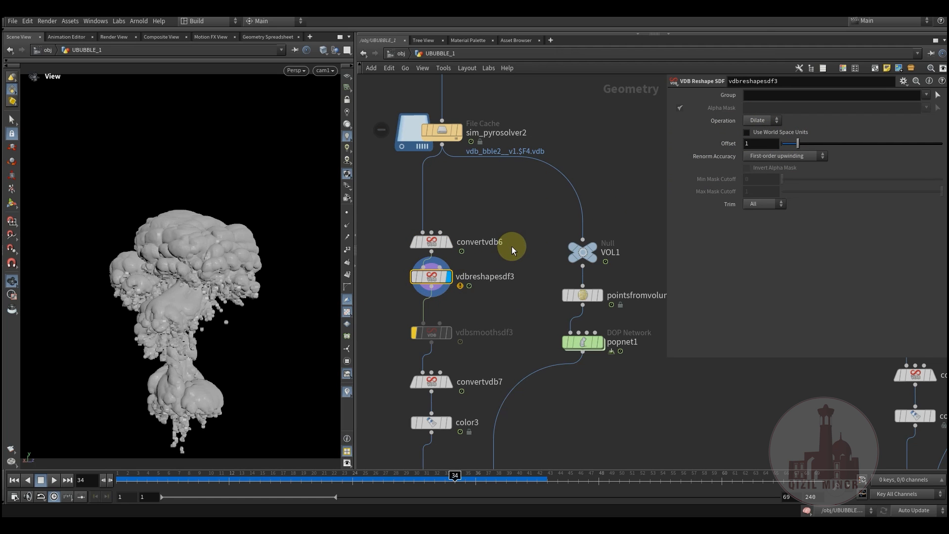
middle_drag(511, 246, 519, 216)
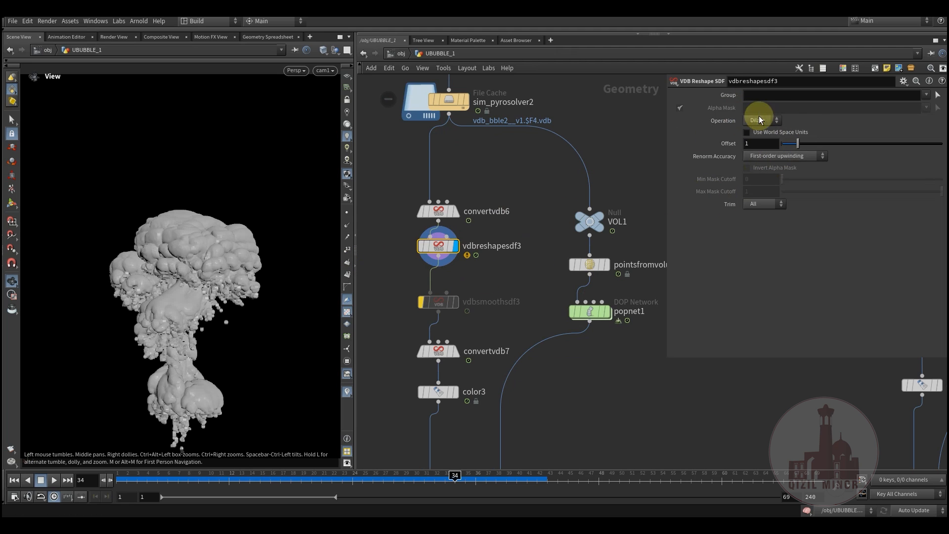
drag(440, 248, 440, 252)
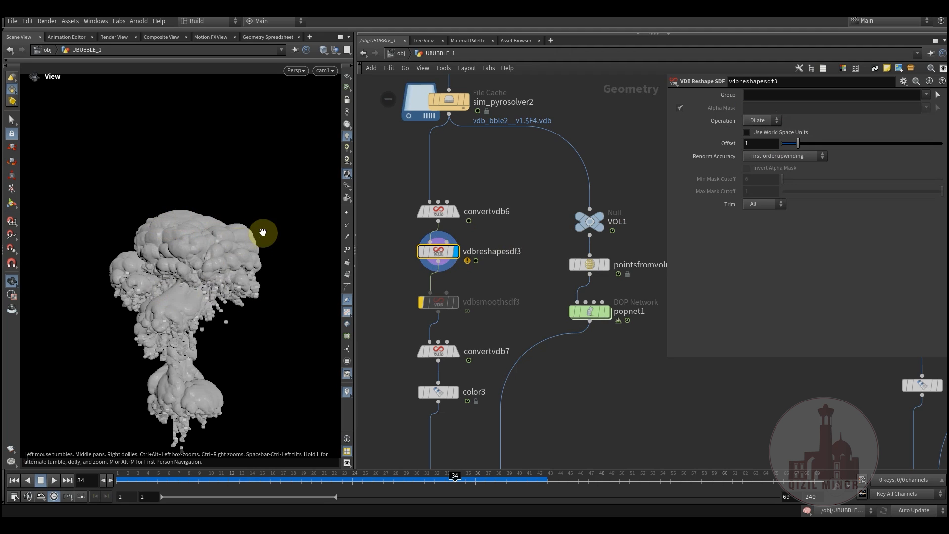
click(454, 211)
click(460, 233)
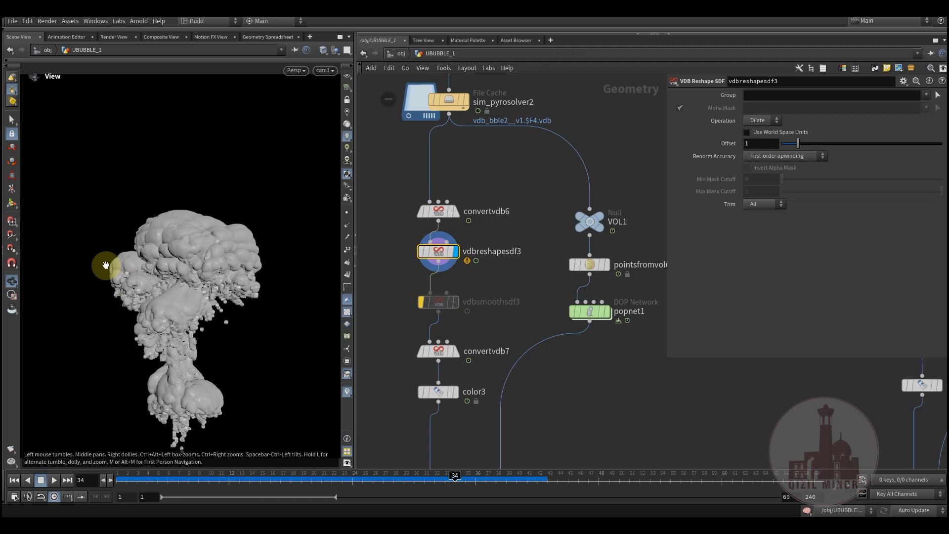
scroll(414, 304, down, 2)
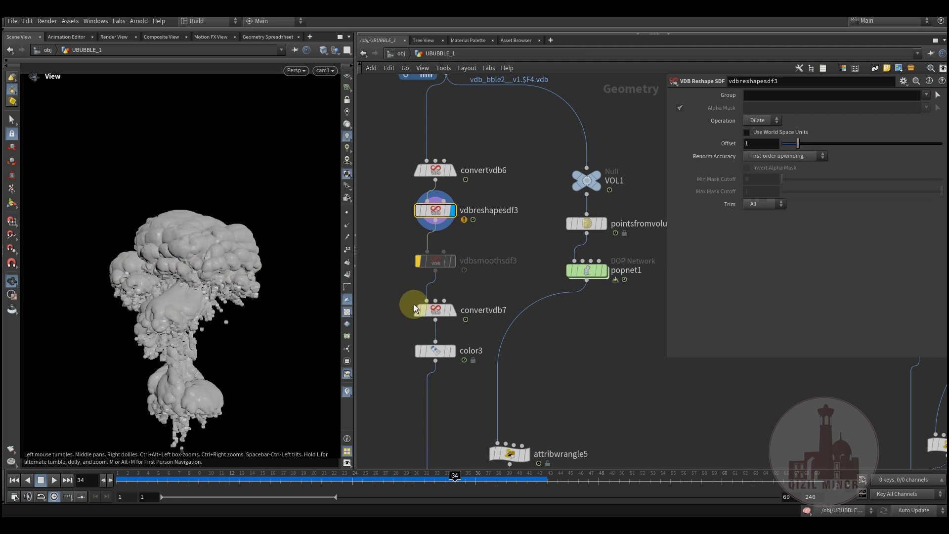
- Display convertvdb7 to check its polygon conversion, and display the color3 node's result
click(441, 301)
scroll(392, 312, down, 2)
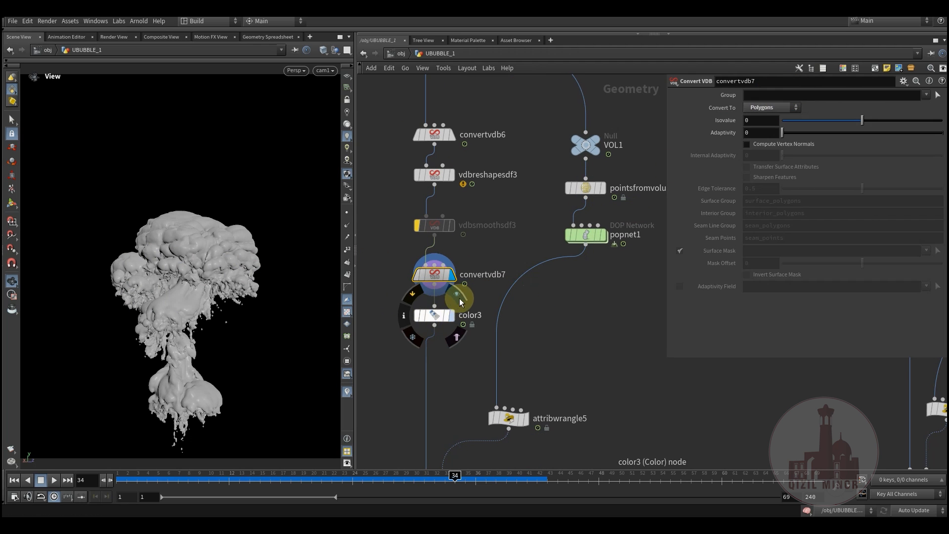
click(459, 298)
scroll(407, 339, down, 2)
scroll(424, 282, down, 4)
- Display pointsfromvolume3 in the VOL1 branch and scrub its points to frame 27
scroll(485, 216, up, 15)
scroll(459, 250, down, 2)
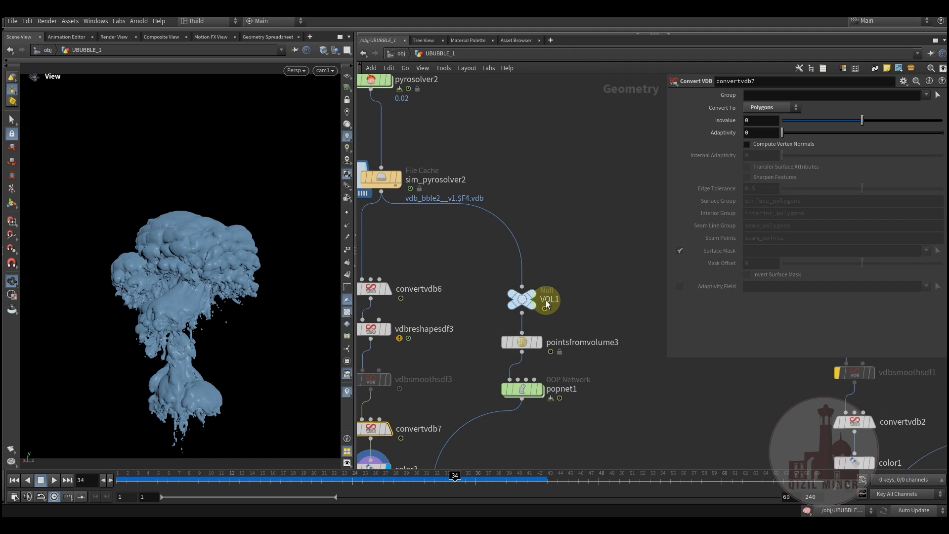
scroll(417, 250, down, 3)
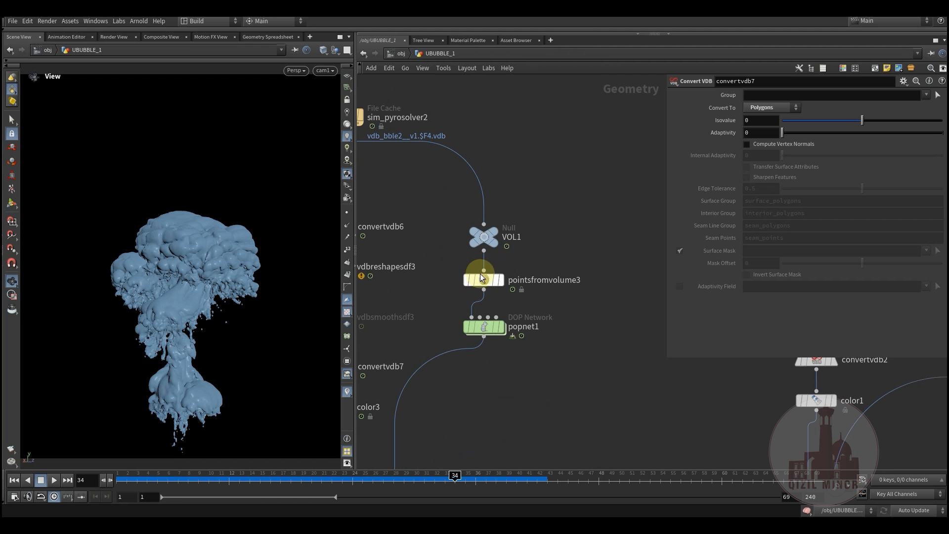
click(512, 260)
scroll(542, 250, down, 1)
click(138, 476)
mouse_move(174, 476)
mouse_down()
mouse_move(504, 485)
mouse_move(388, 485)
mouse_move(389, 474)
mouse_up()
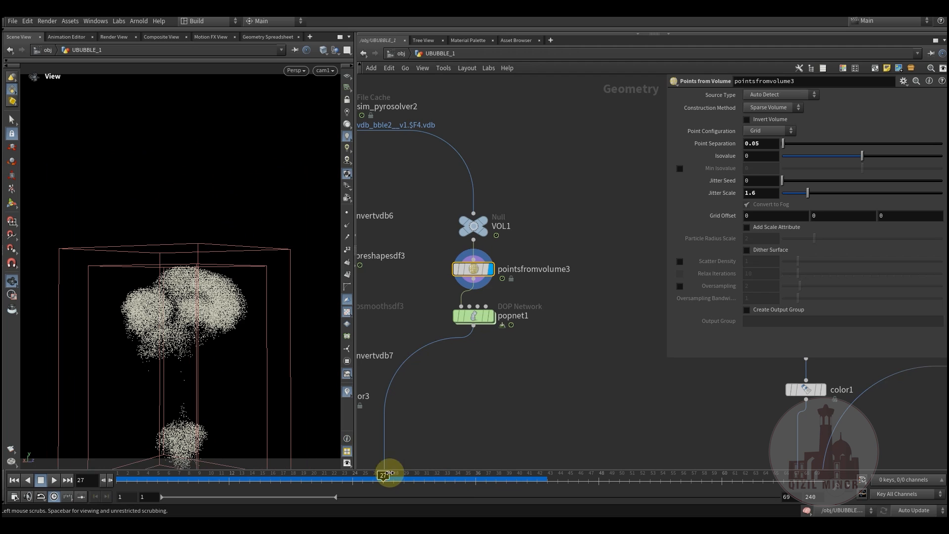
- Trace the mesh and particle branches down to attribtransfer3 and back to sim_pyrosolver2, checking how they connect to popnet1
middle_drag(464, 371, 485, 303)
middle_drag(473, 257, 384, 369)
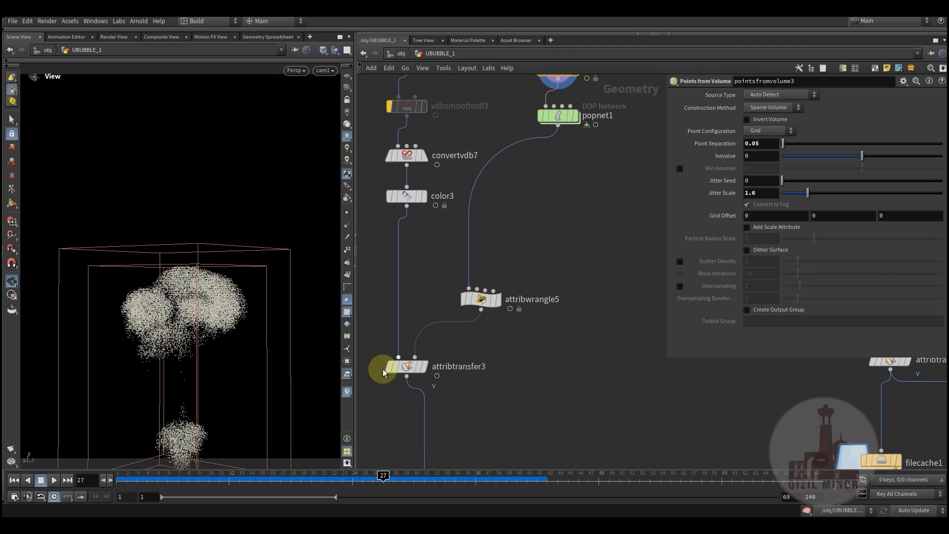
mouse_move(416, 373)
middle_drag(403, 173, 399, 247)
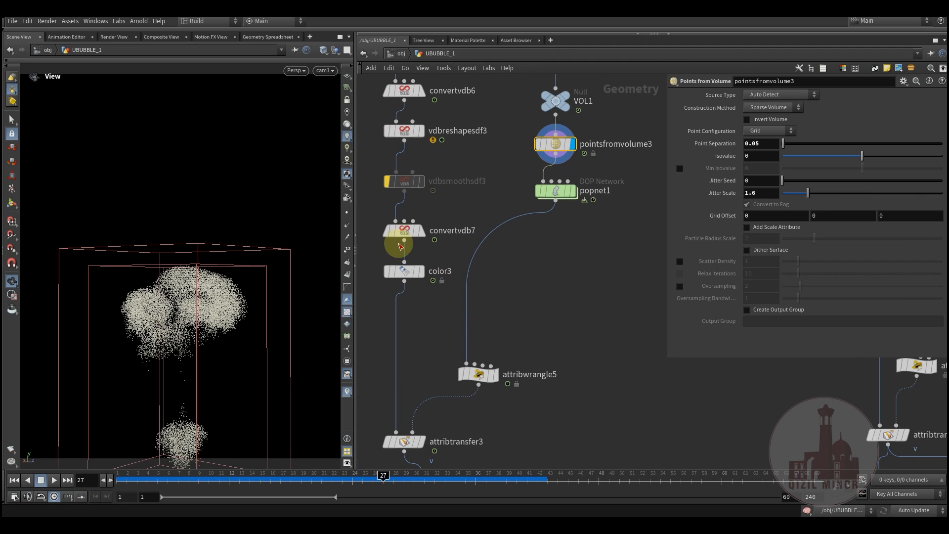
middle_drag(417, 313, 551, 269)
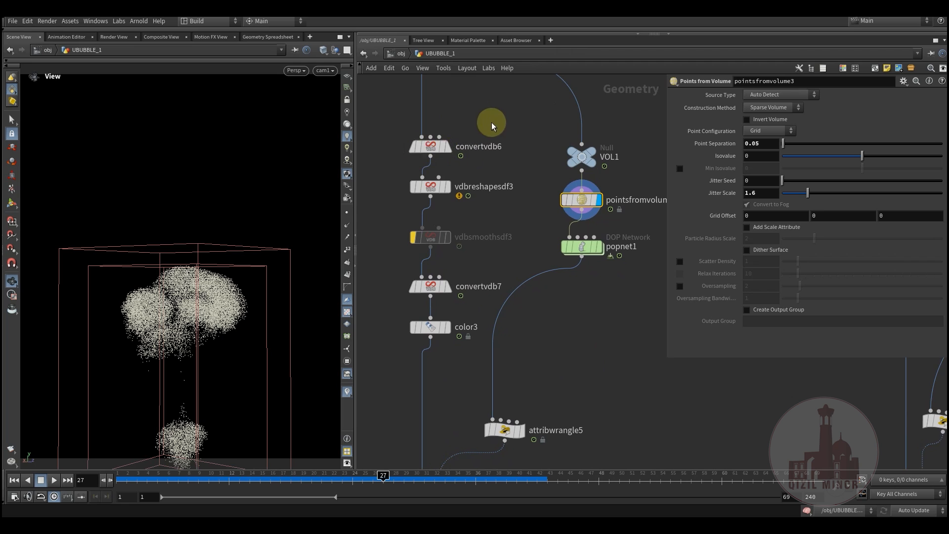
middle_drag(389, 257, 418, 307)
middle_drag(399, 254, 439, 178)
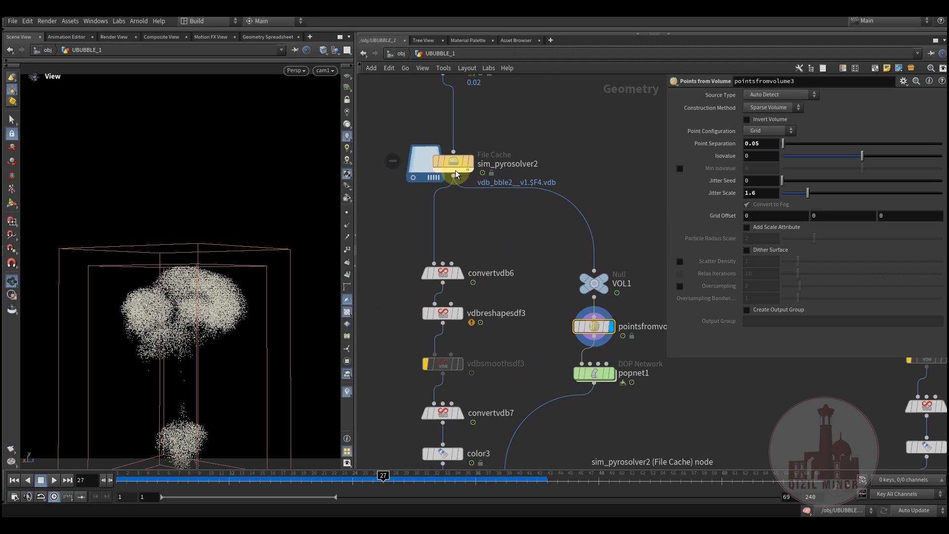
click(454, 165)
middle_drag(462, 250, 451, 267)
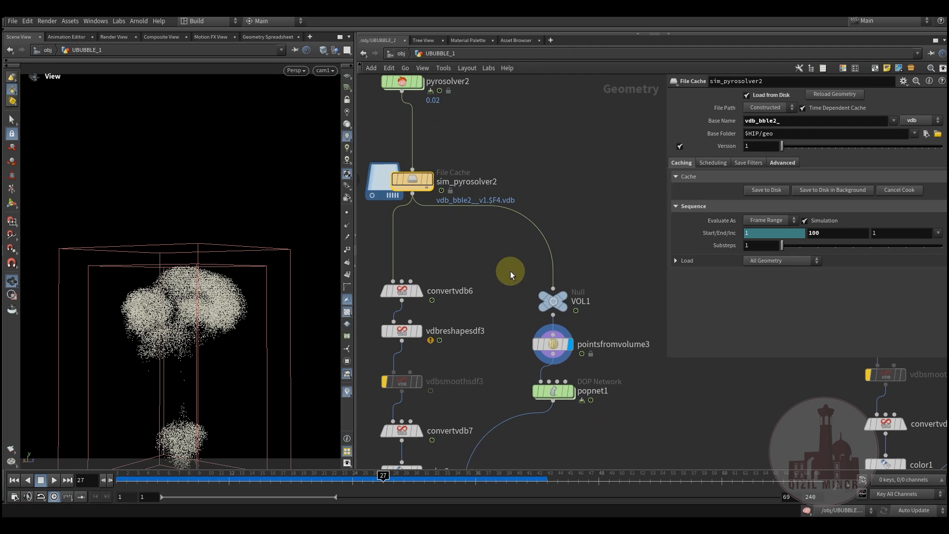
middle_drag(510, 271, 485, 211)
middle_drag(519, 338, 529, 284)
mouse_move(530, 283)
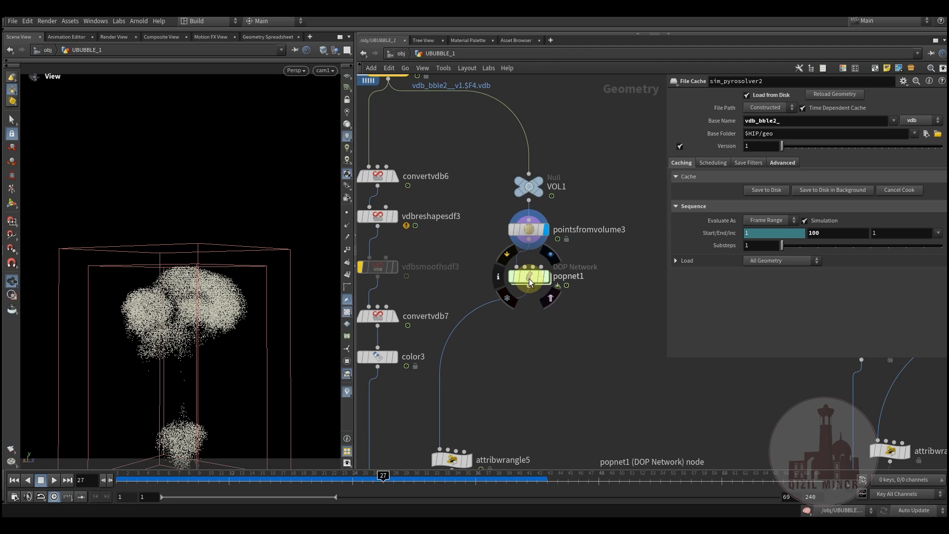
- Select pointsfromvolume3, scrub its points to frame 29, and turn on point numbers while scrubbing back to frame 17
click(529, 230)
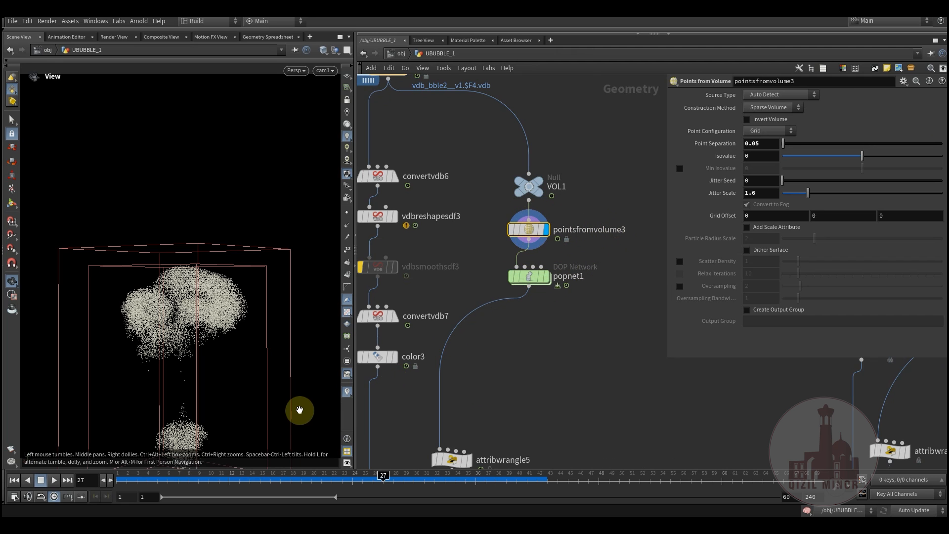
drag(264, 480, 404, 478)
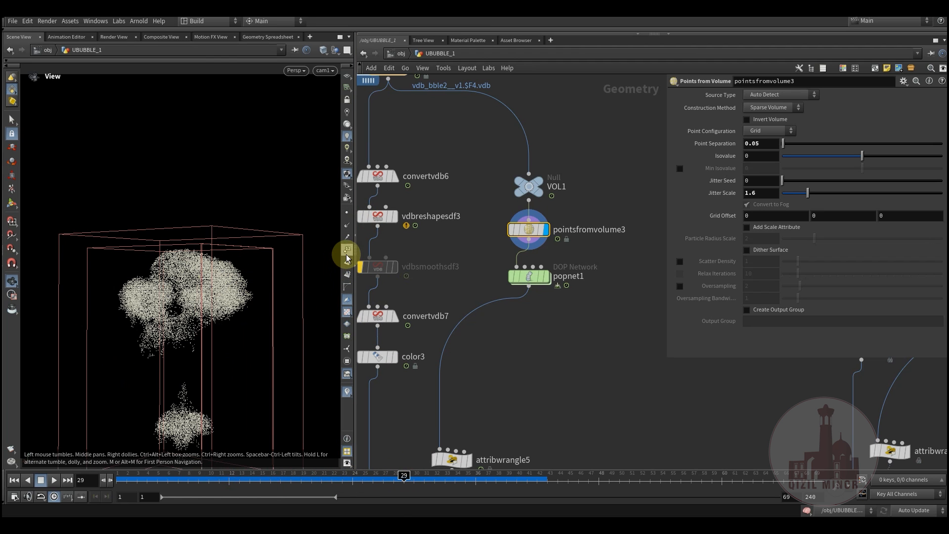
click(347, 251)
drag(186, 480, 284, 489)
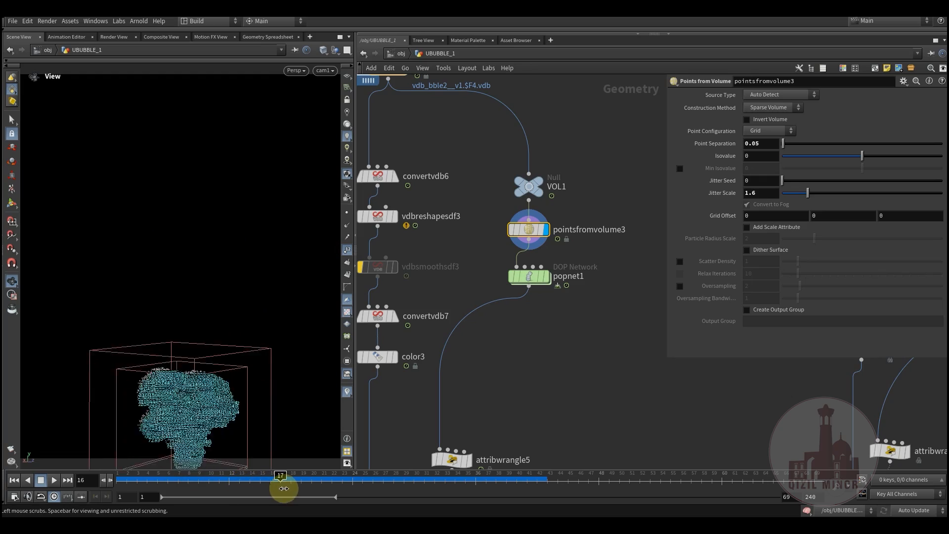
- Examine the numbered volume points up close and from different angles at frame 17
right_drag(158, 354, 362, 346)
middle_drag(132, 445, 115, 334)
right_drag(114, 334, 183, 347)
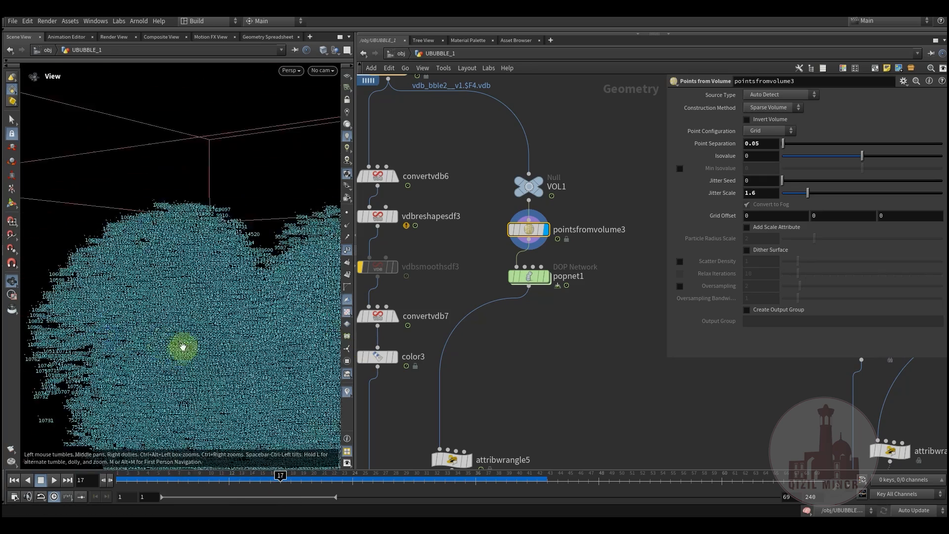
mouse_move(267, 478)
mouse_down()
mouse_move(303, 479)
mouse_move(280, 478)
mouse_up()
drag(166, 311, 122, 331)
right_drag(122, 331, 98, 312)
middle_drag(153, 341, 186, 252)
right_drag(186, 252, 186, 303)
middle_drag(186, 303, 152, 316)
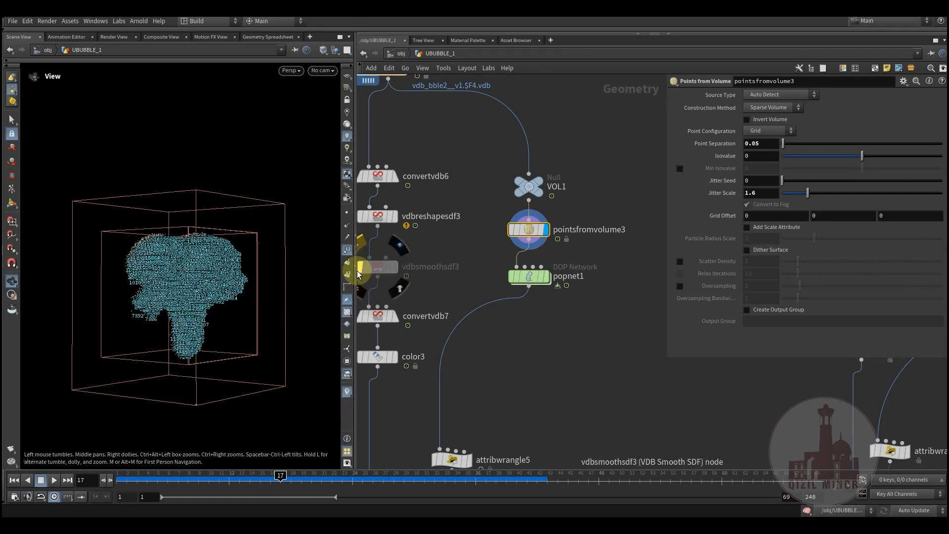
- Hide the point numbers, scrub the volume points to frame 26, and return to frame 1
click(347, 250)
middle_drag(562, 337, 539, 372)
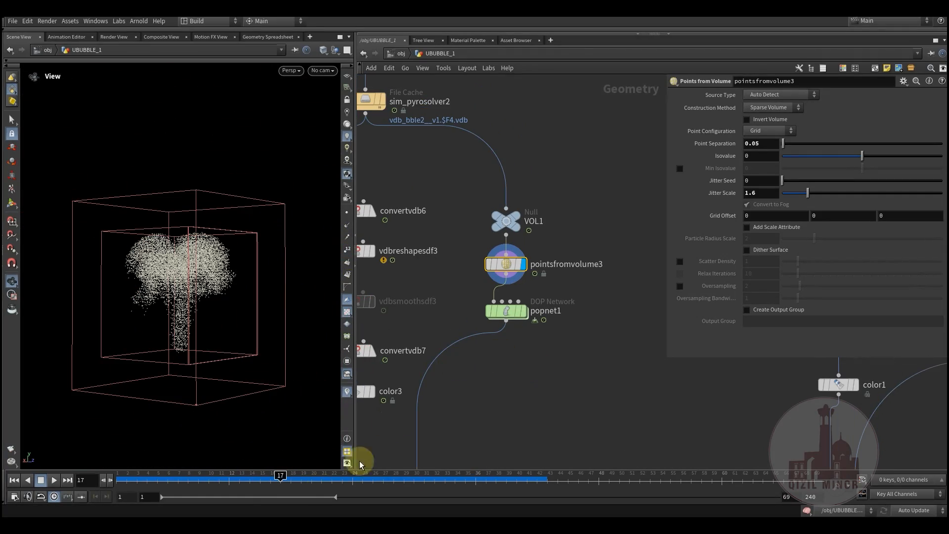
drag(175, 477, 372, 479)
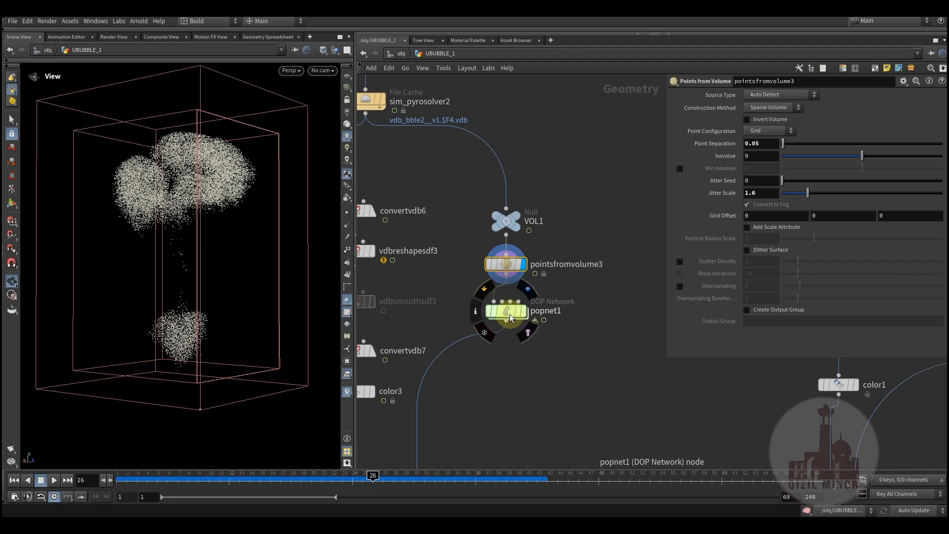
click(123, 477)
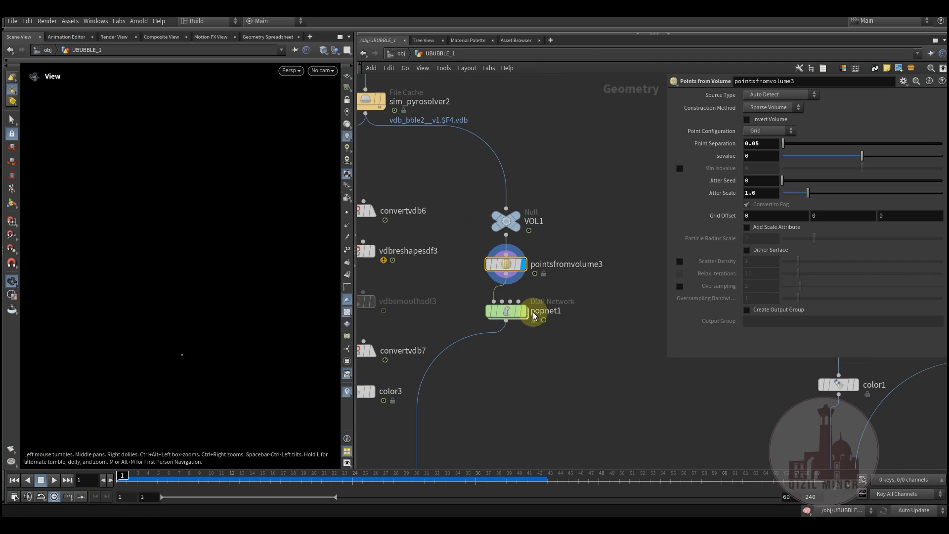
- Enter popnet1 and review source_first_input's birth and attribute settings, including life expectancy and inherited velocity
double_click(505, 310)
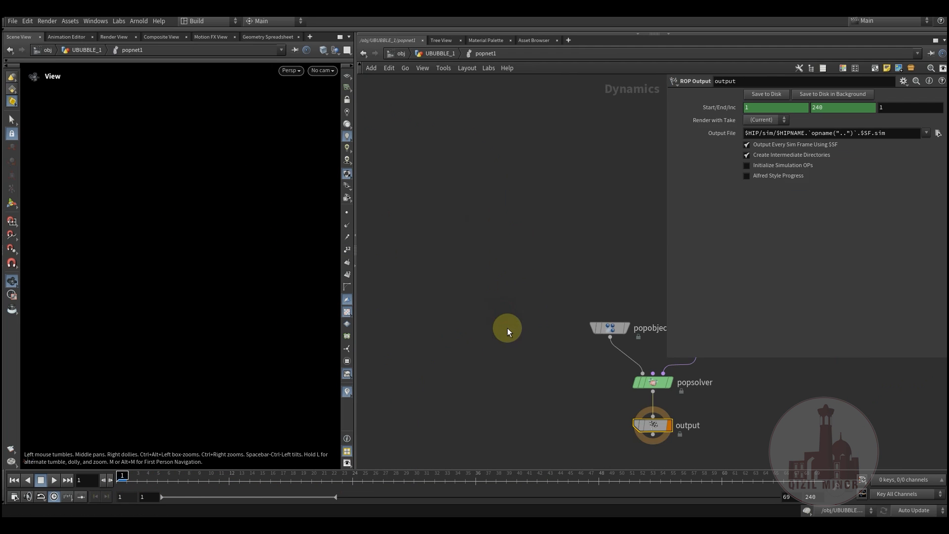
middle_drag(527, 328, 441, 218)
drag(443, 153, 548, 214)
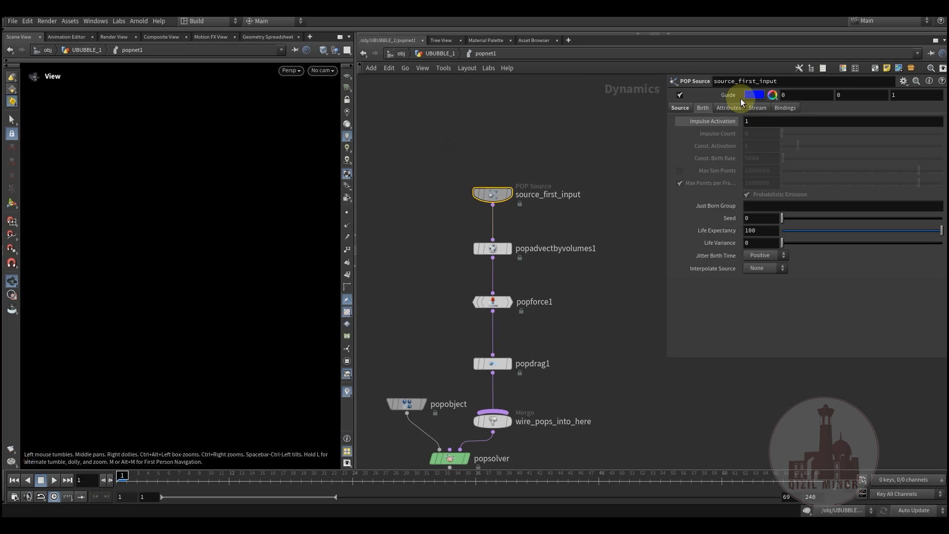
click(681, 109)
click(703, 108)
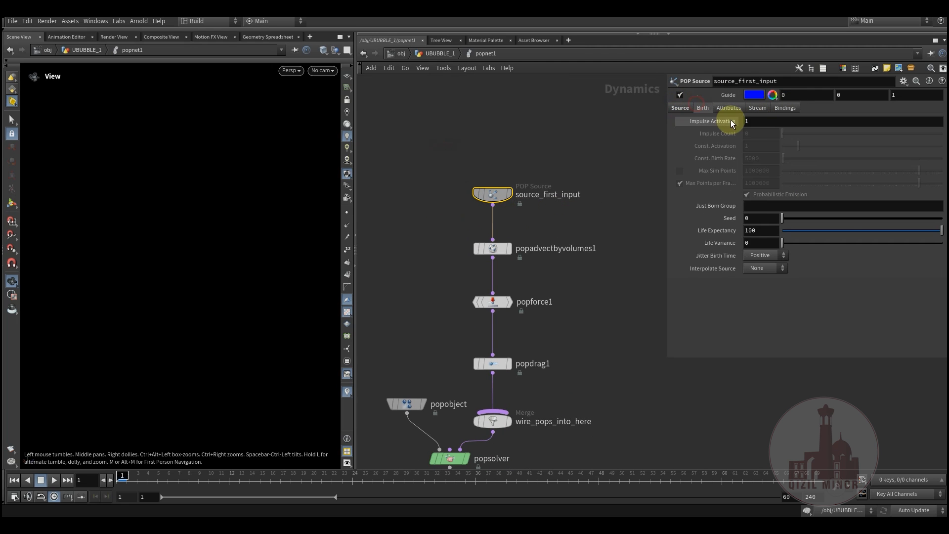
click(762, 230)
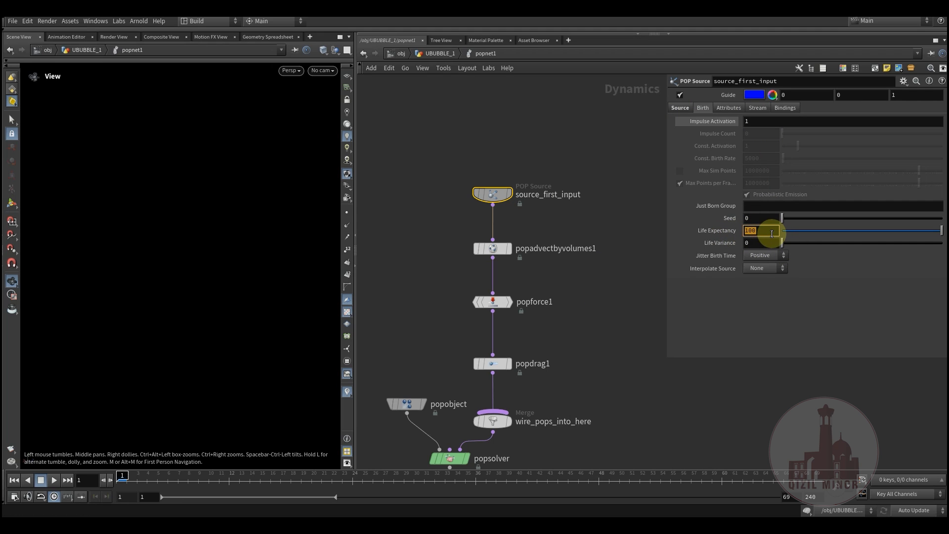
click(754, 232)
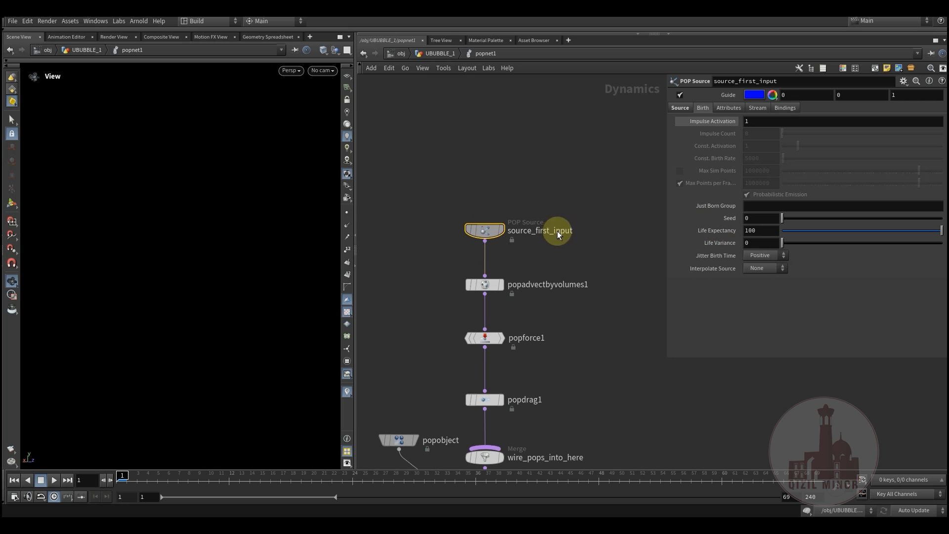
click(728, 109)
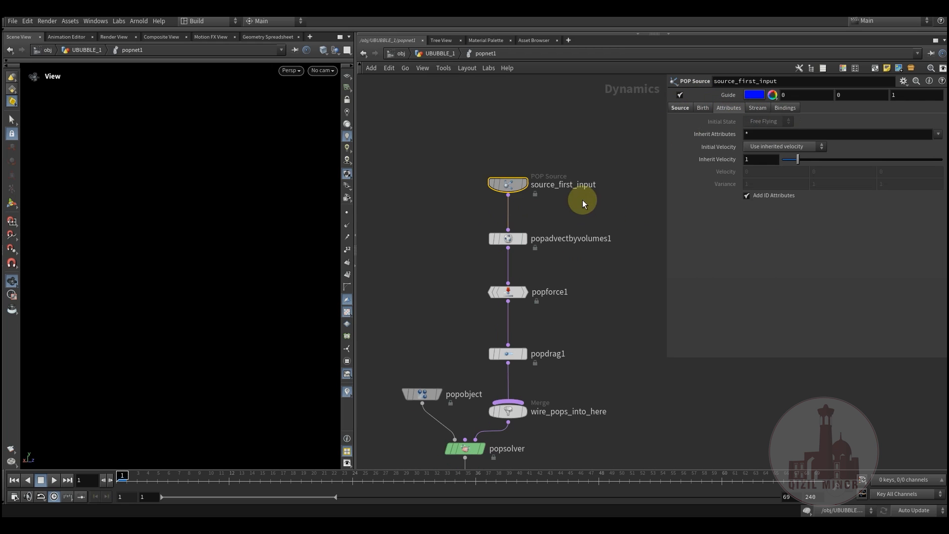
- Review popadvectbyvolumes1's velocity source and scale settings, and popforce1's force and noise settings
click(569, 236)
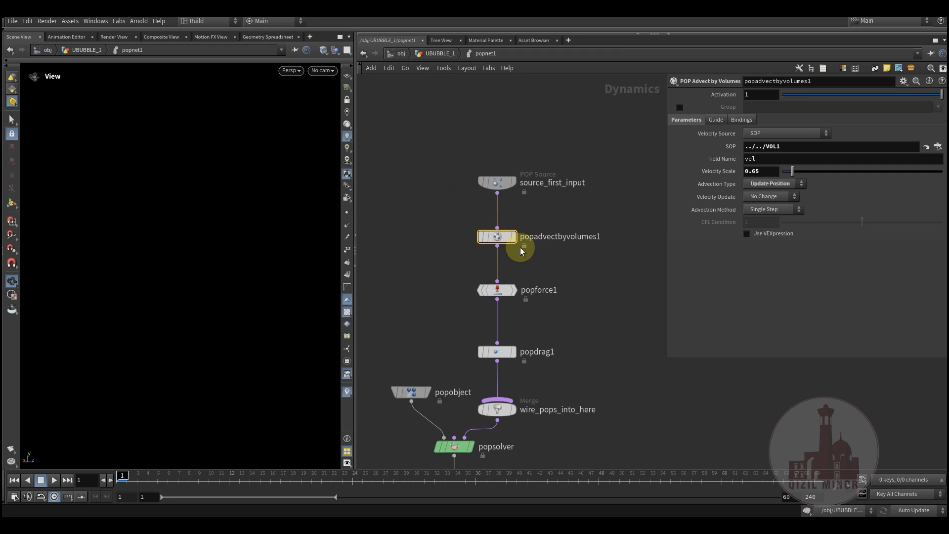
drag(442, 214, 569, 272)
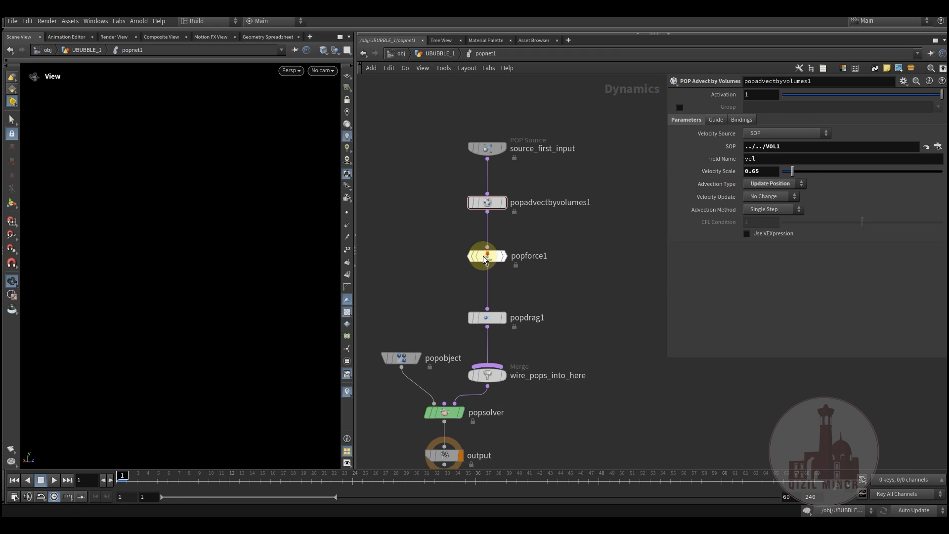
click(488, 254)
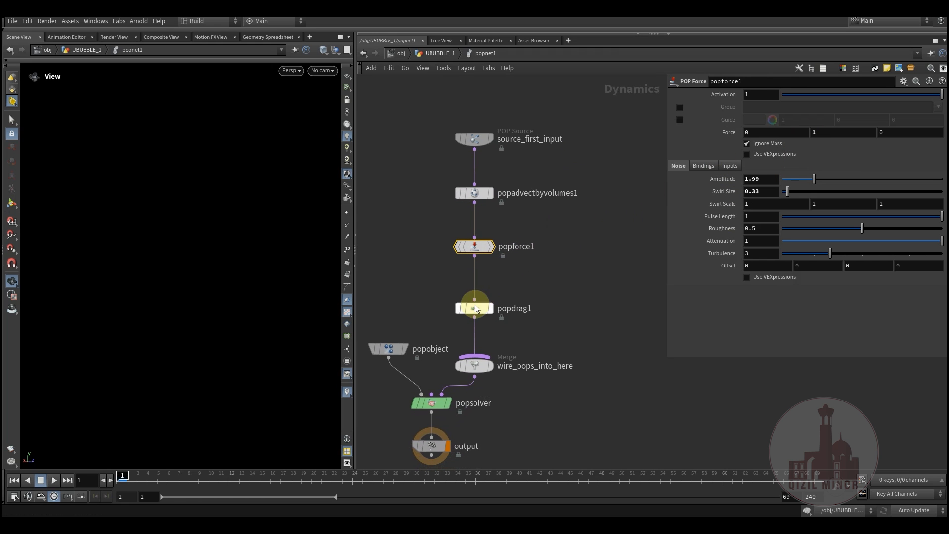
- Check popdrag1 and popforce1 once more, and return to the UBUBBLE_1 geometry network
click(476, 308)
click(475, 246)
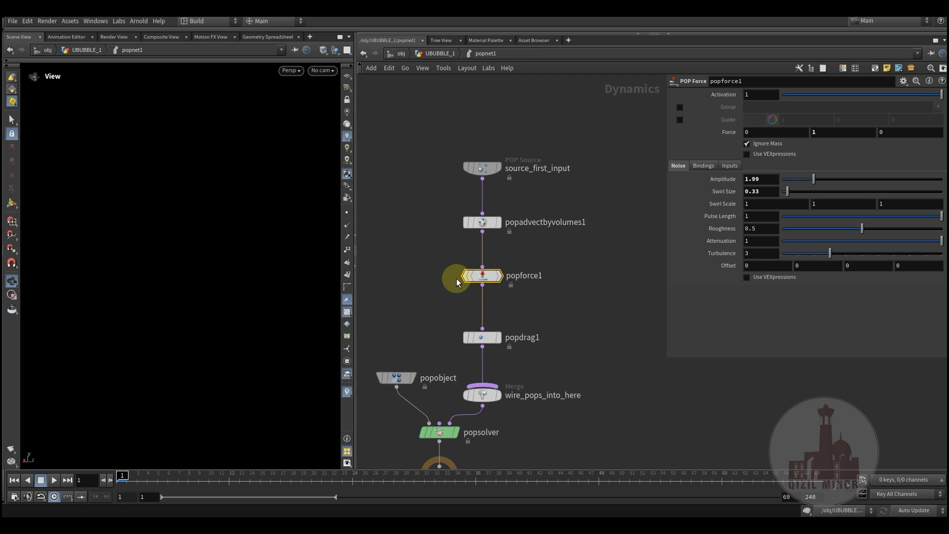
click(461, 253)
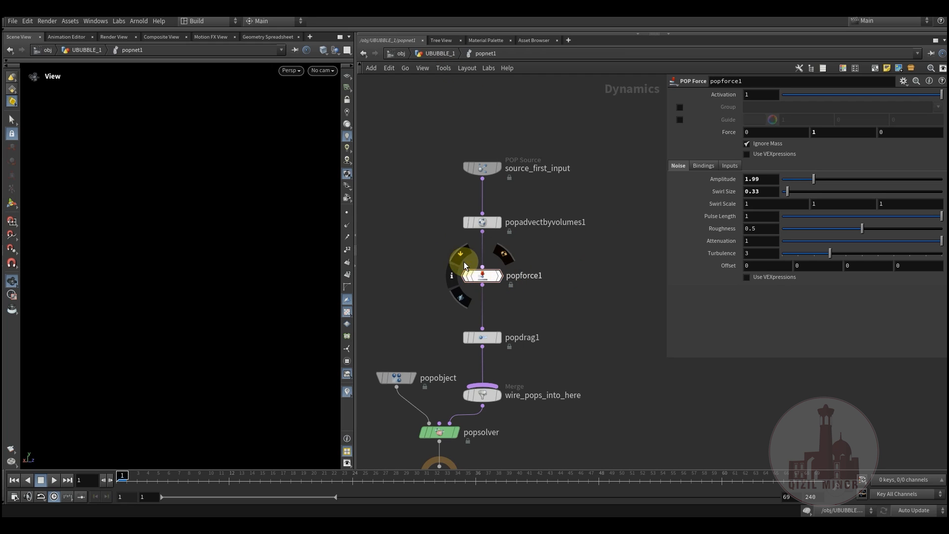
click(437, 53)
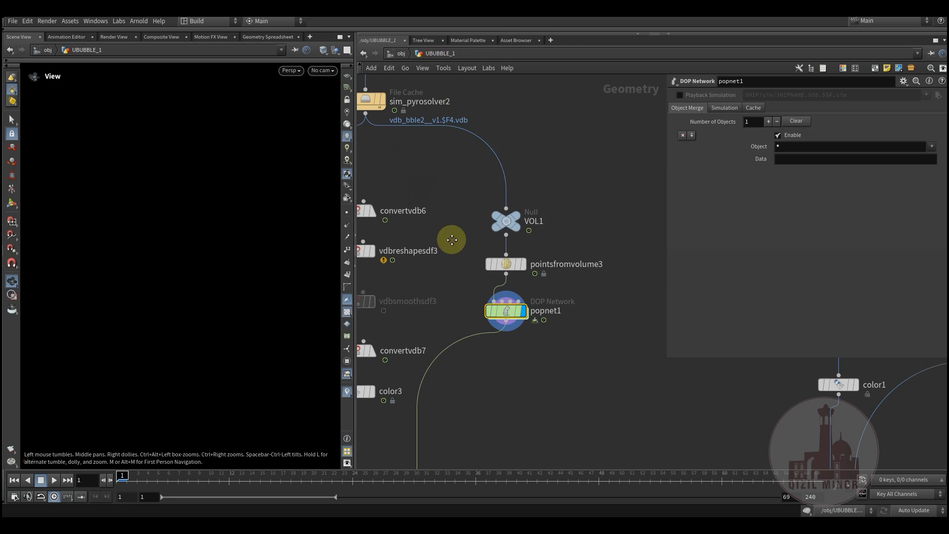
- Scrub the popnet1 particles forward from frame 1 to frame 35
middle_drag(452, 240, 493, 130)
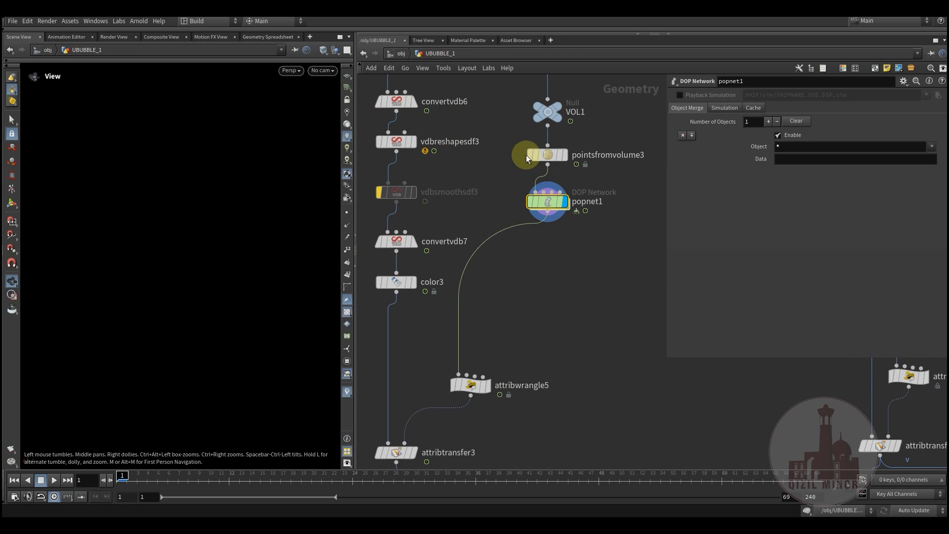
middle_drag(522, 238, 554, 110)
middle_drag(543, 208, 511, 292)
drag(125, 478, 470, 443)
- Review attribwrangle5's velocity multiplier expression and its Mult parameter
middle_drag(557, 240, 558, 347)
middle_drag(547, 265, 433, 88)
click(478, 300)
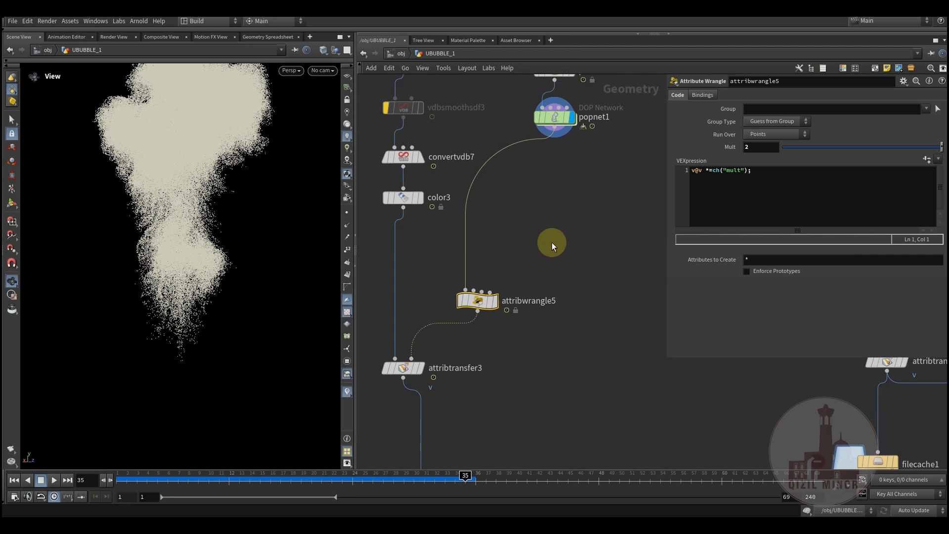
middle_drag(552, 243, 554, 224)
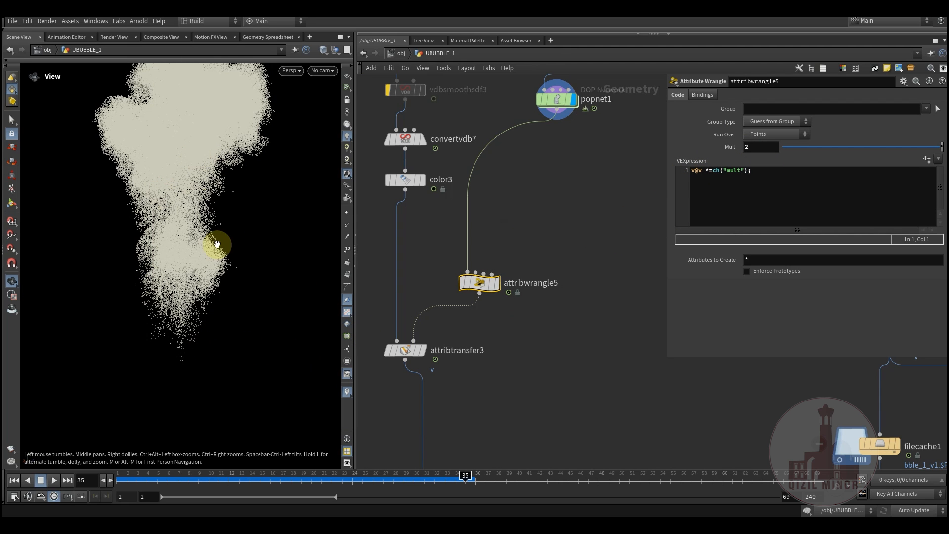
- Display attribtransfer3's bubble surface and scrub the mesh to frame 32
mouse_move(431, 359)
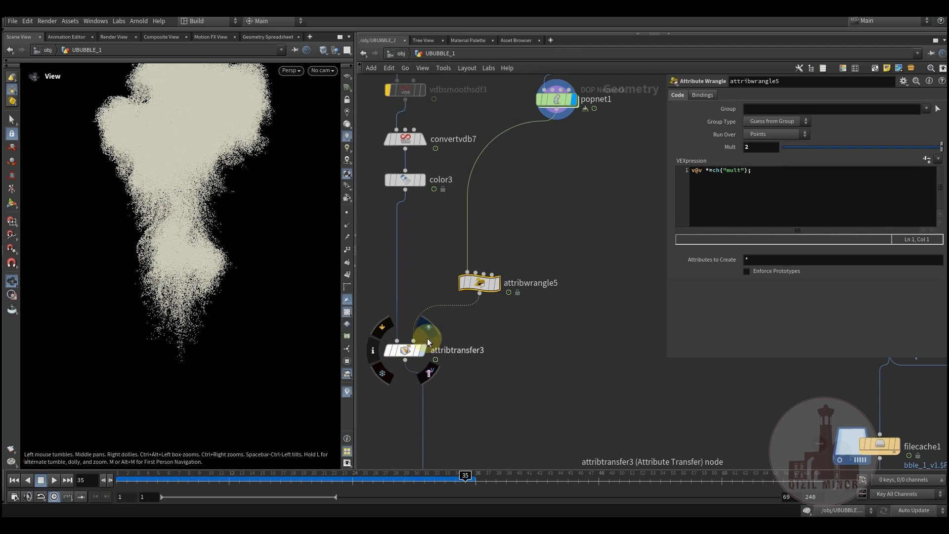
click(422, 350)
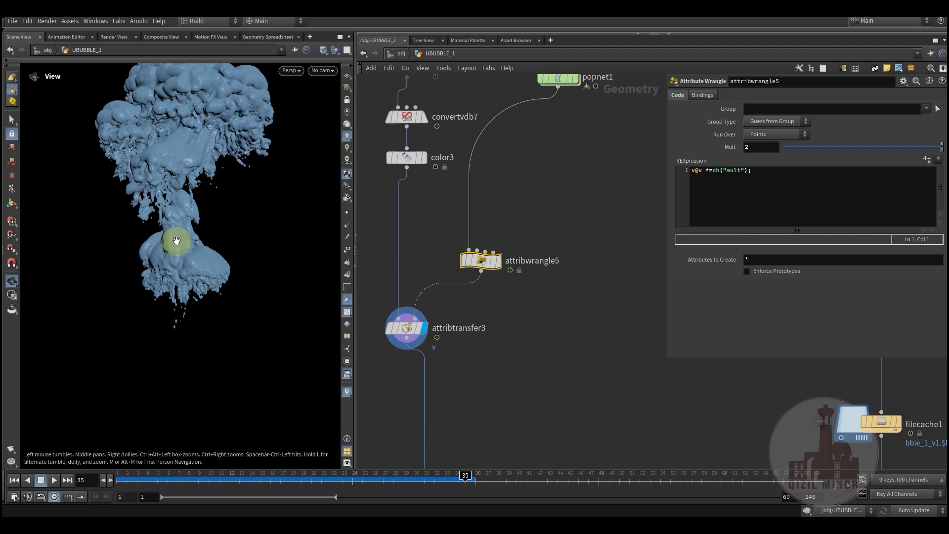
middle_drag(482, 357, 496, 290)
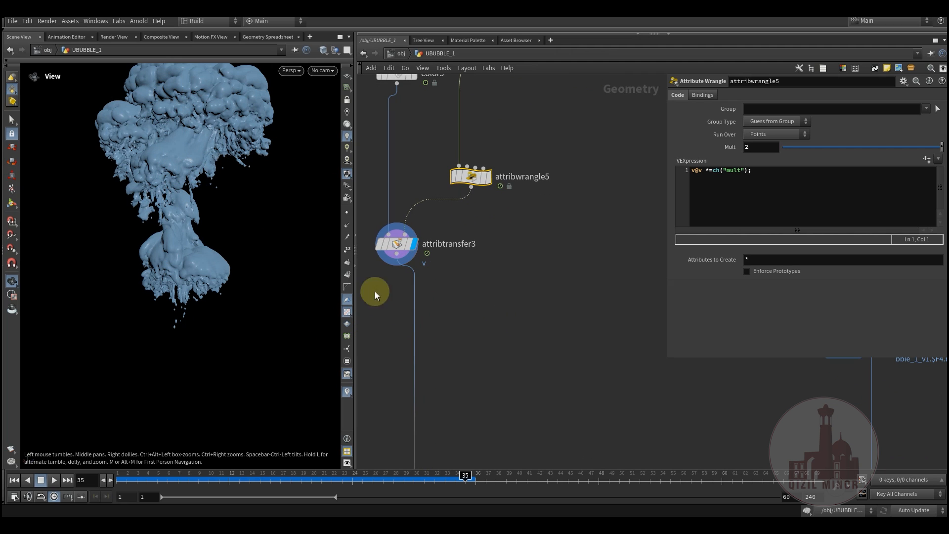
middle_drag(464, 337, 460, 232)
scroll(462, 332, down, 3)
middle_drag(514, 356, 502, 265)
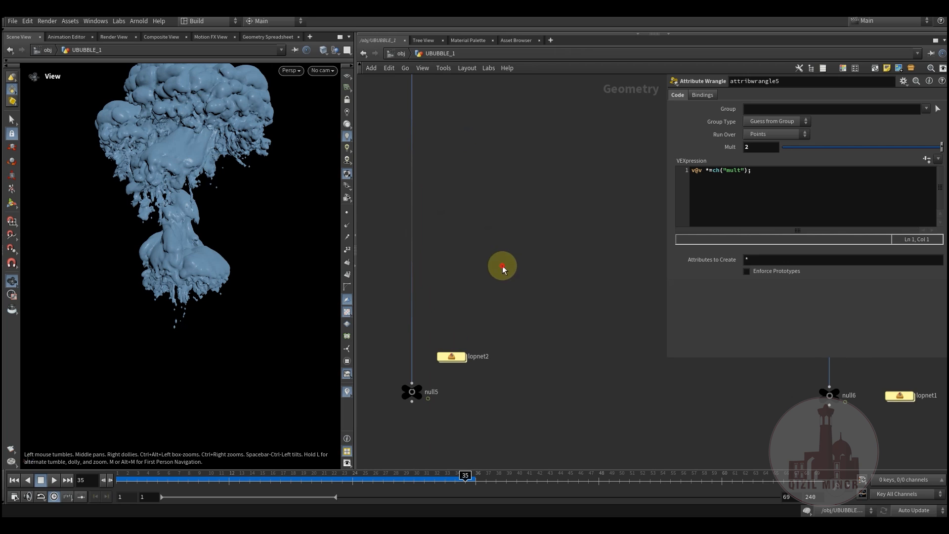
drag(213, 480, 433, 479)
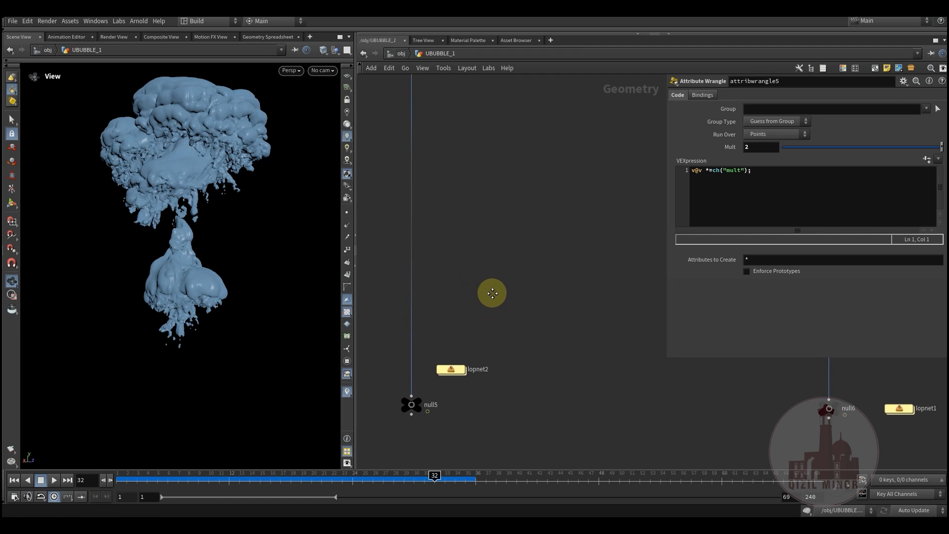
- Enter lopnet2, look through /cameras/camera2 in the Karma XPU view, and go to frame 35
double_click(458, 358)
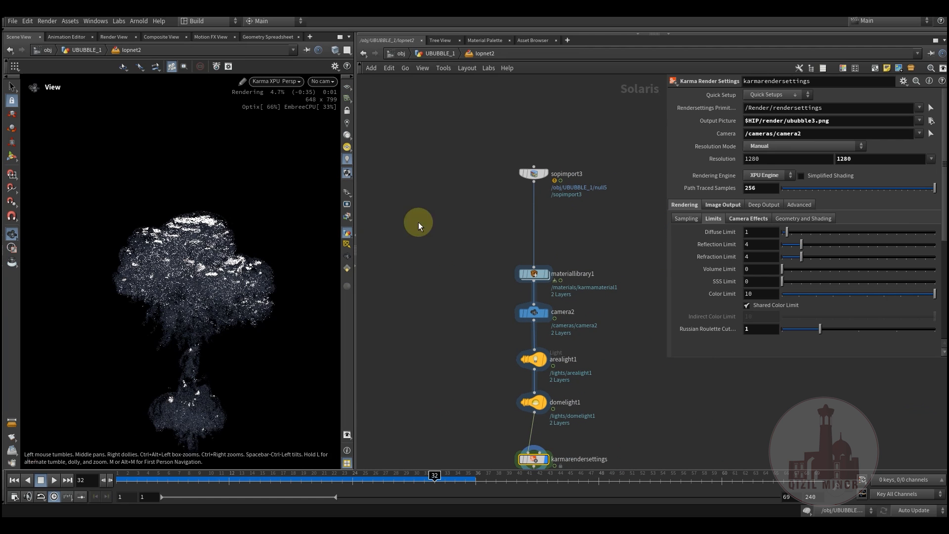
click(321, 82)
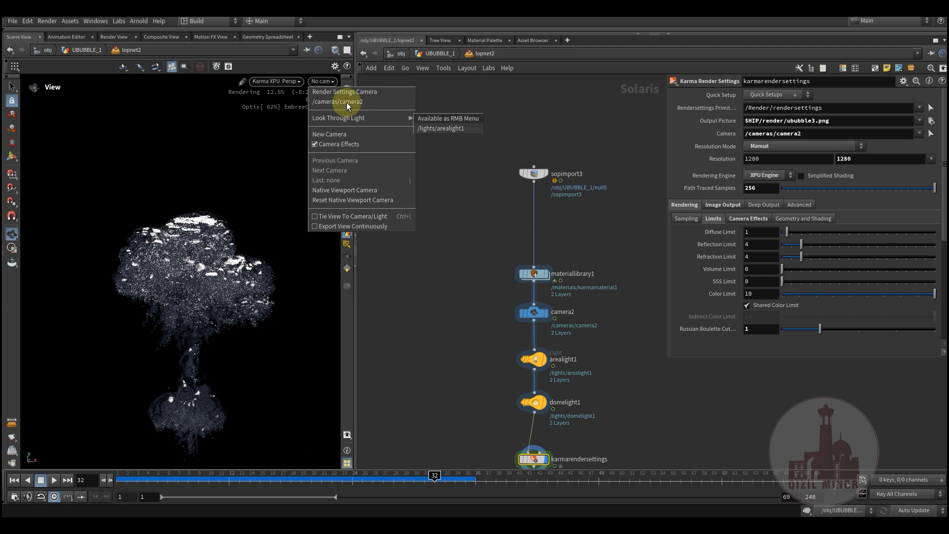
click(325, 116)
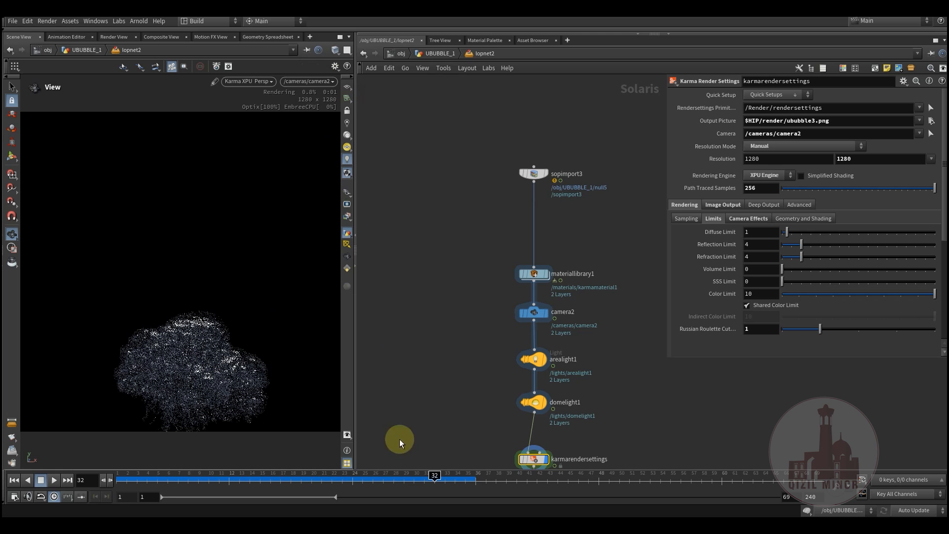
click(476, 483)
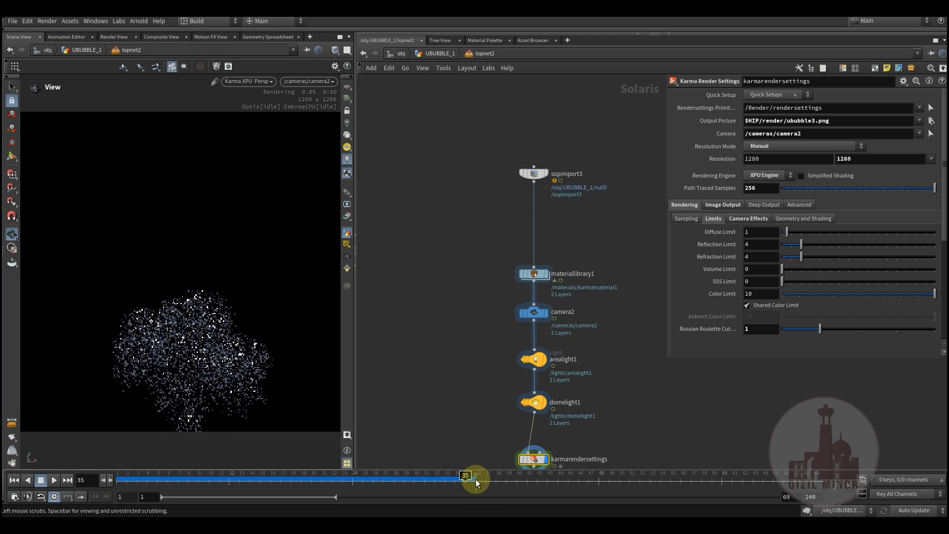
- Set karmarendersettings' Path Traced Samples to 64
middle_drag(505, 311, 464, 307)
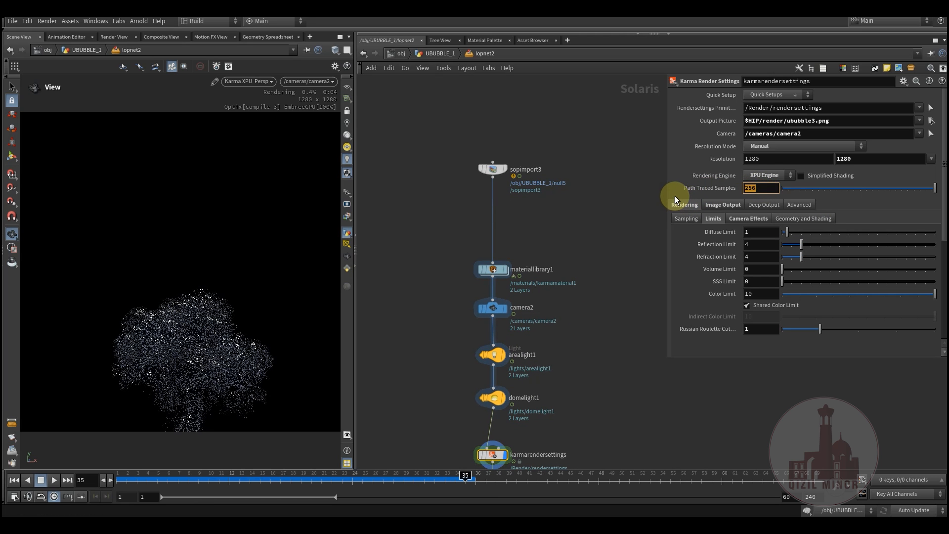
text(64)
key(Return)
middle_drag(573, 225, 554, 234)
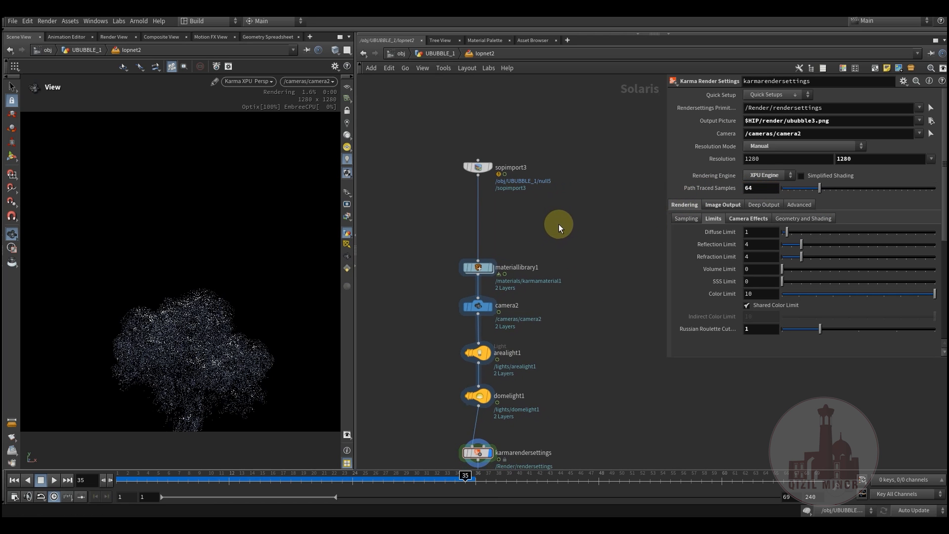
- Examine the Solaris node chain from sopimport3 through the material, camera and lights to usdrender_rop1
middle_drag(583, 310, 586, 273)
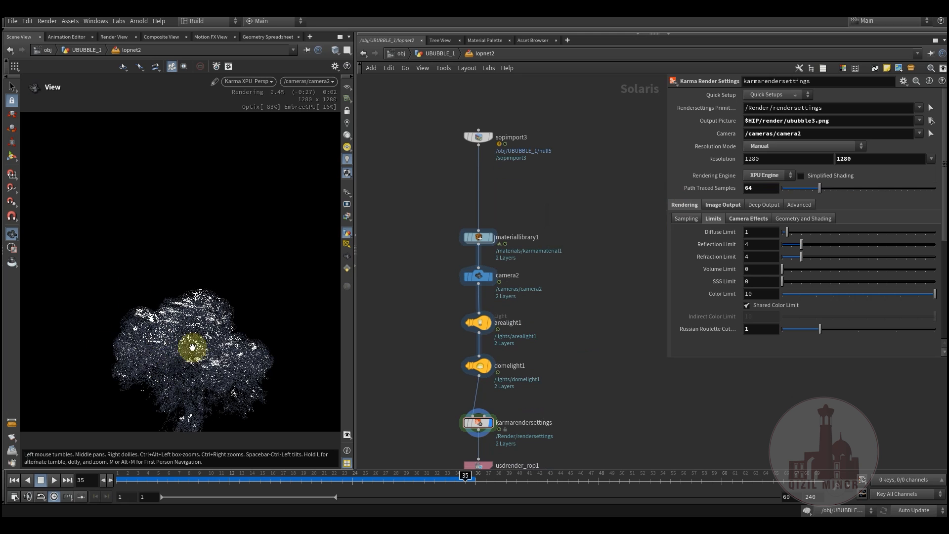
middle_drag(609, 329, 594, 280)
middle_drag(560, 321, 575, 381)
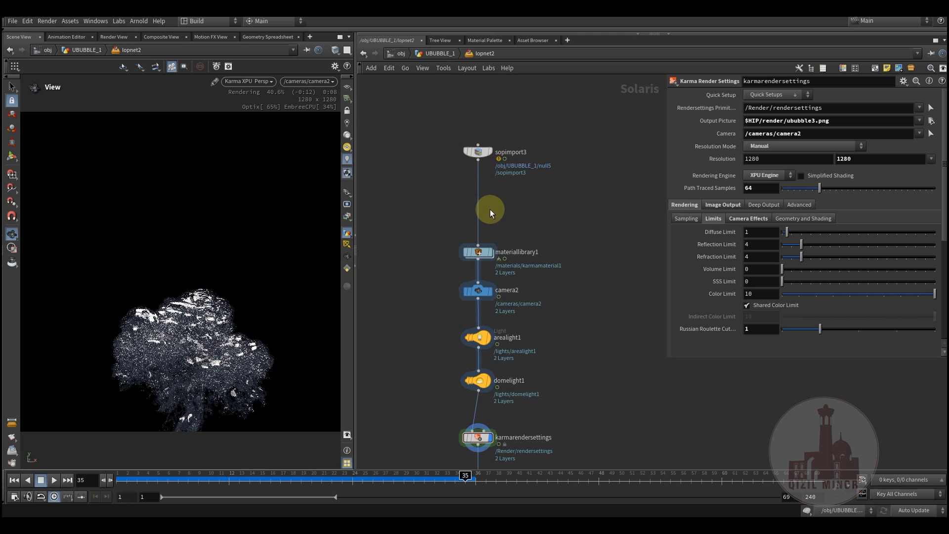
scroll(490, 212, up, 5)
drag(470, 114, 462, 143)
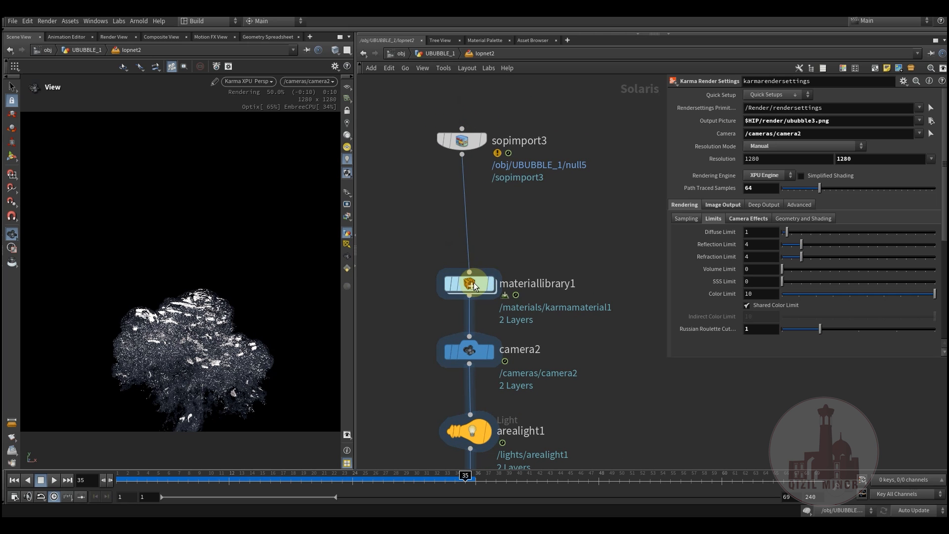
scroll(474, 285, down, 10)
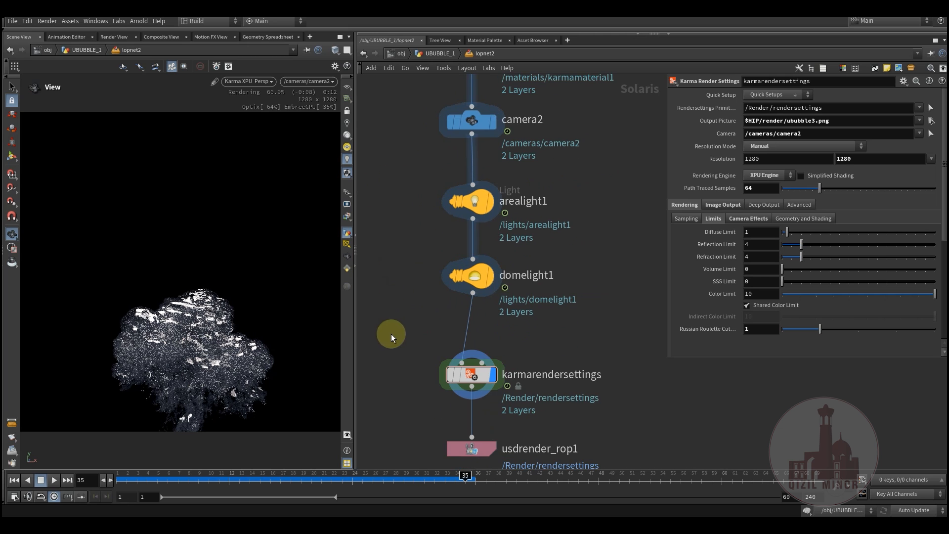
middle_drag(391, 334, 399, 257)
scroll(390, 237, up, 2)
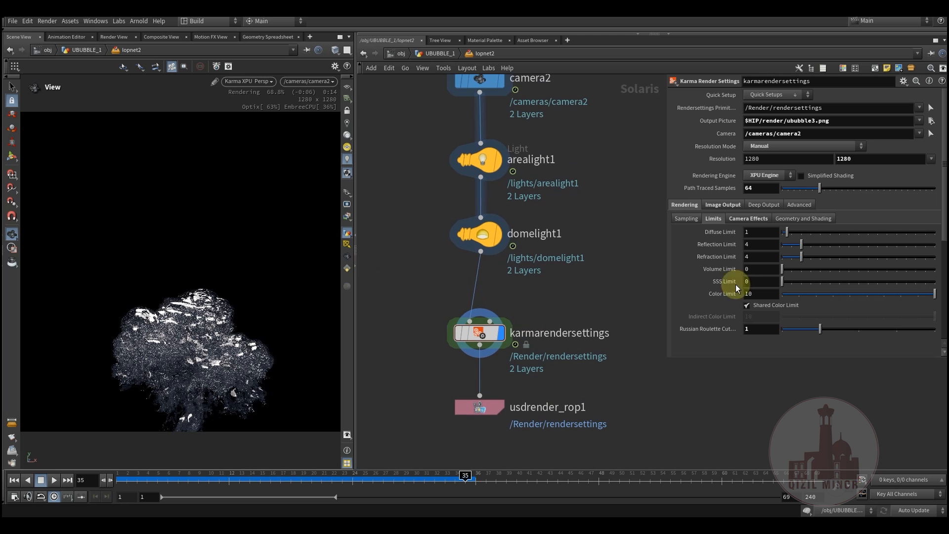
- Review karmarendersettings' denoiser filter, ray limits, and camera motion blur settings
click(718, 205)
click(745, 220)
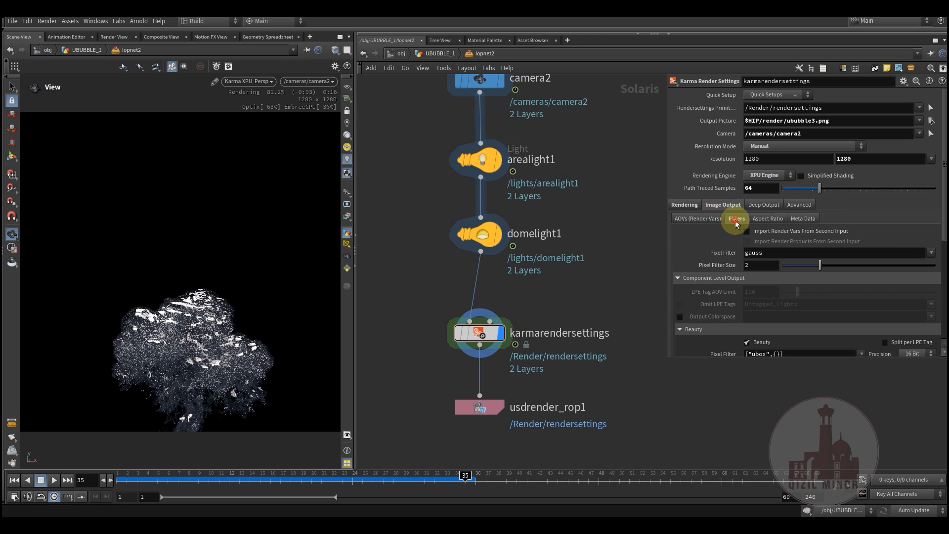
click(737, 220)
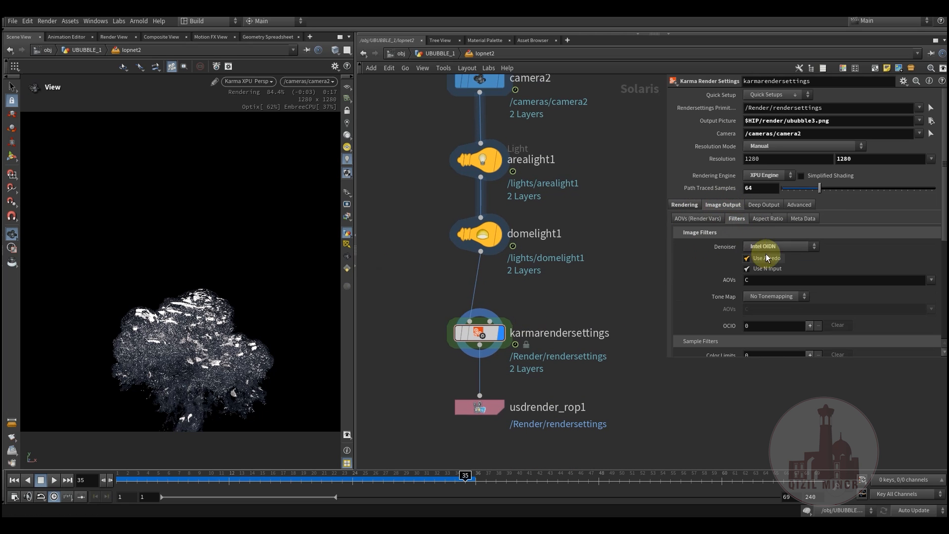
click(681, 218)
click(690, 204)
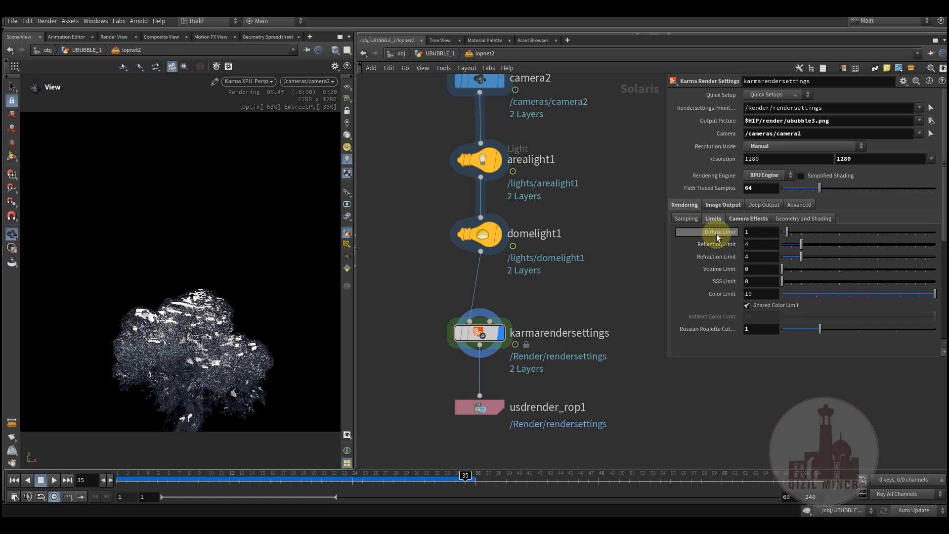
click(745, 219)
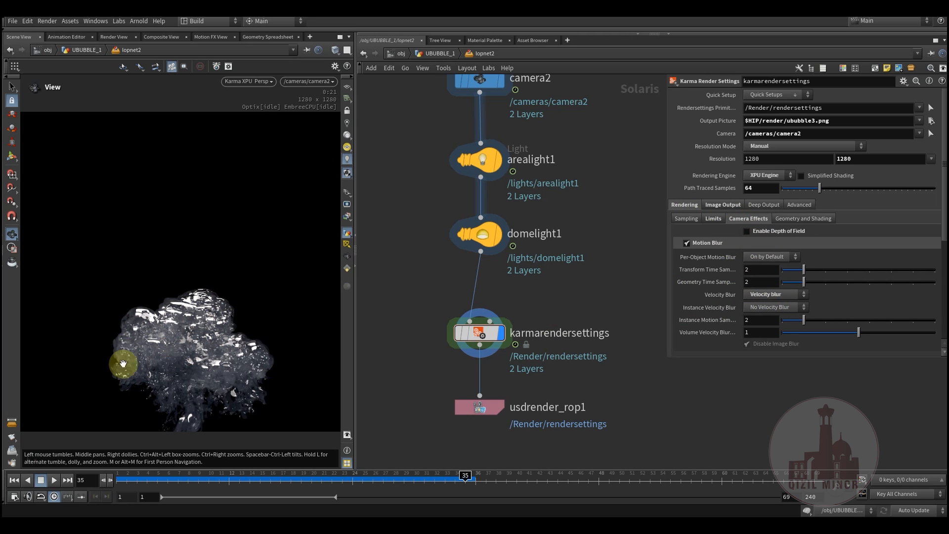
mouse_move(412, 263)
middle_down()
mouse_move(413, 274)
mouse_move(418, 263)
middle_up()
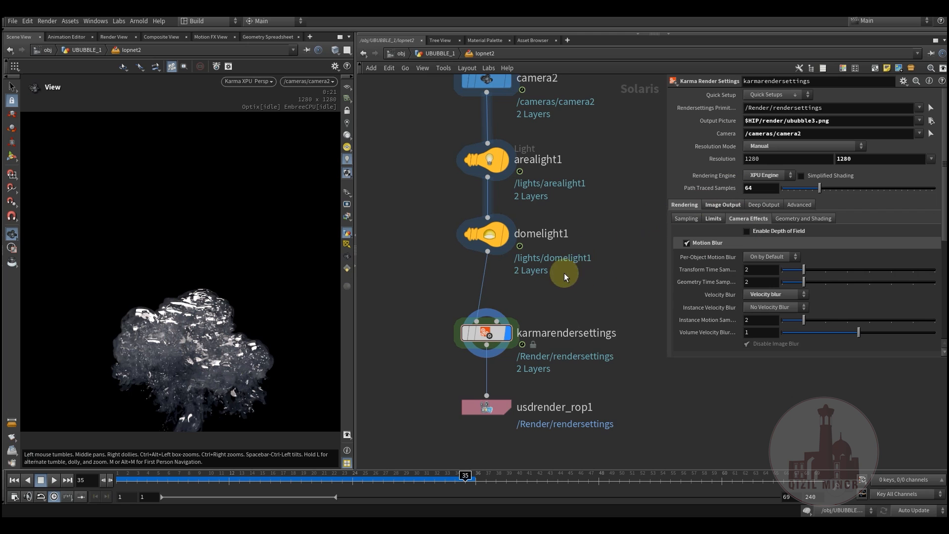
- Enter materiallibrary1 and its karmamaterial1 subnetwork, and bring up the mtlxstandard_surface shader's parameters
middle_drag(564, 273, 568, 299)
scroll(600, 212, up, 5)
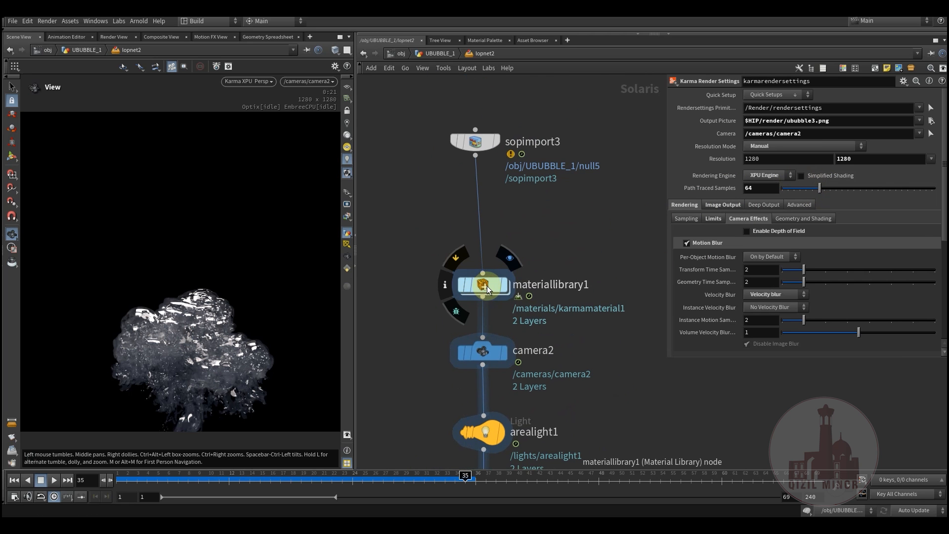
double_click(487, 290)
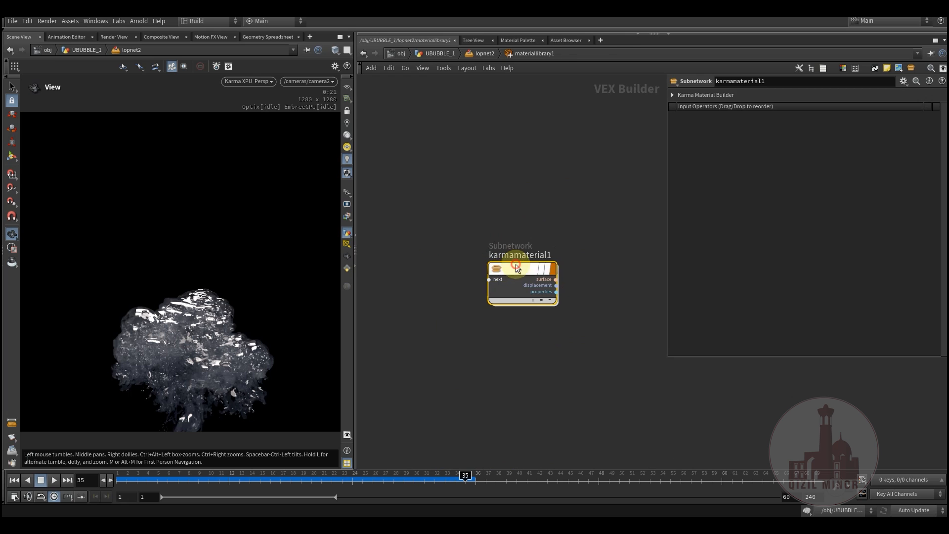
double_click(515, 264)
drag(508, 298, 461, 302)
middle_drag(486, 310, 457, 337)
middle_drag(543, 307, 544, 320)
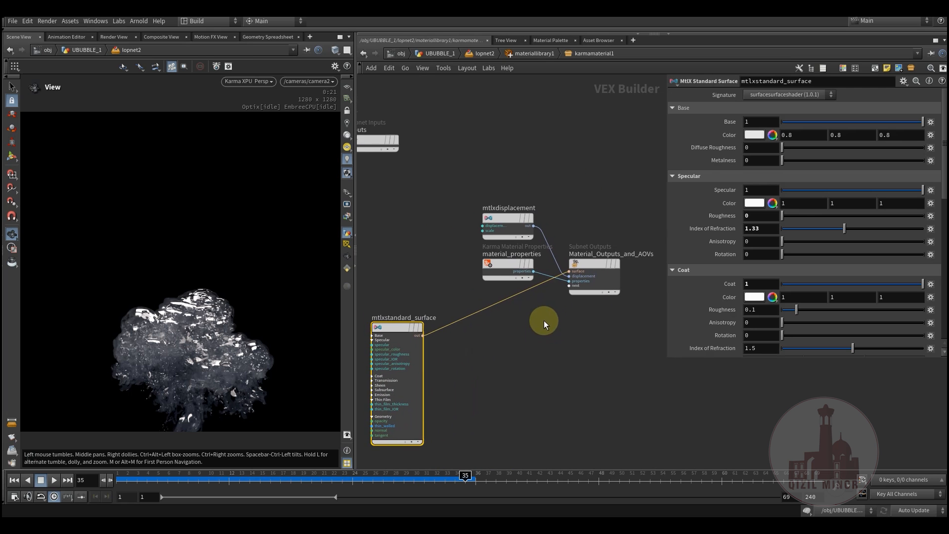
- Enlarge the parameter area and review mtlxstandard_surface's specular, coat, transmission, thin film and opacity values
drag(661, 361, 657, 396)
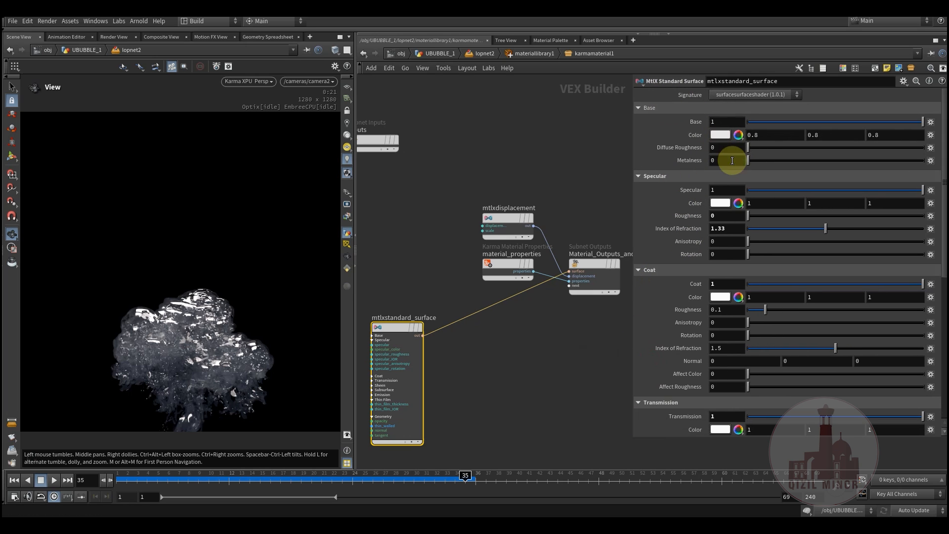
drag(734, 229, 681, 230)
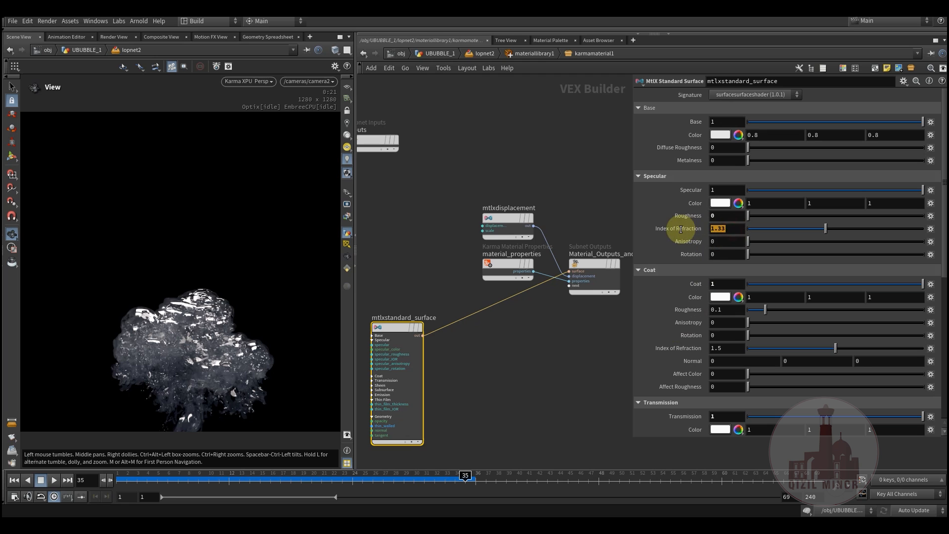
scroll(674, 329, down, 7)
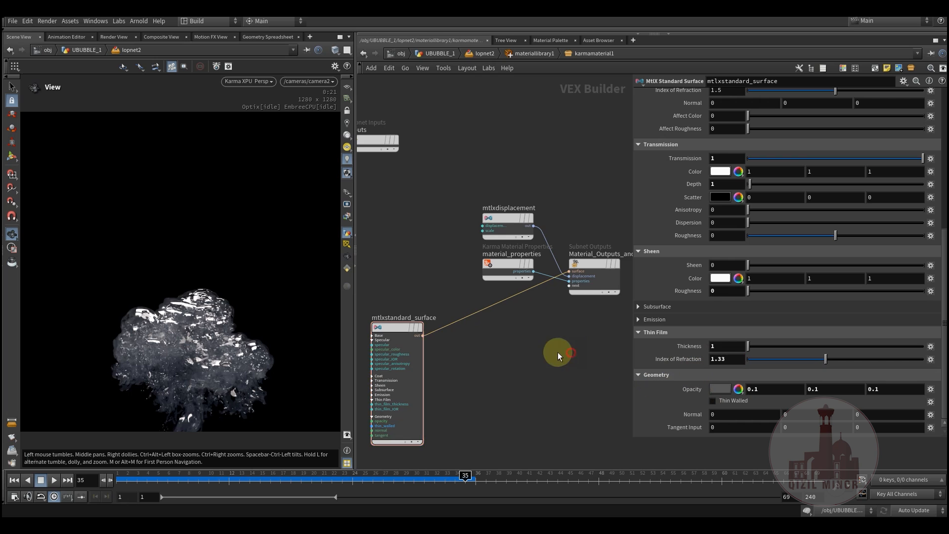
- Reset mtlxstandard_surface's Thin Film Index of Refraction to its default, and set it to 1.33
middle_drag(558, 352, 523, 343)
click(586, 403)
ctrl+middle_click(677, 360)
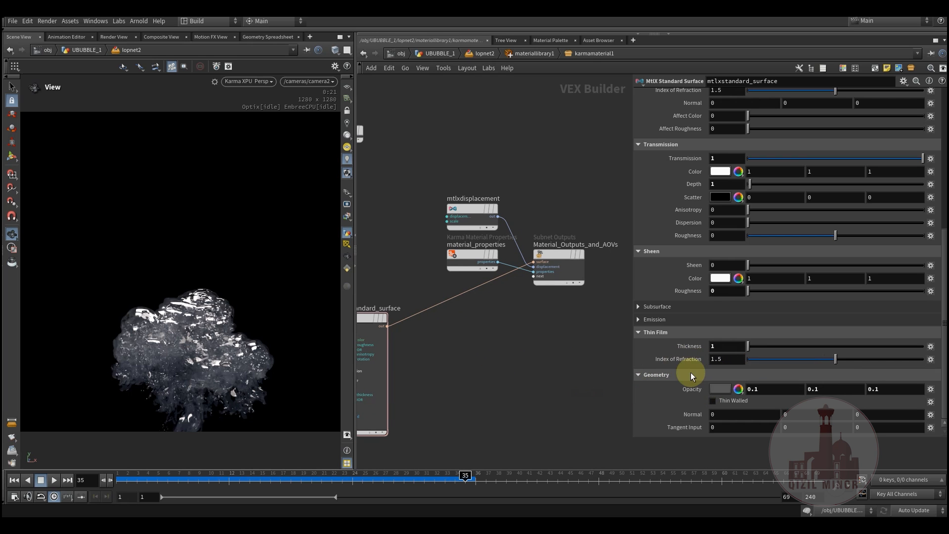
double_click(729, 360)
text(33)
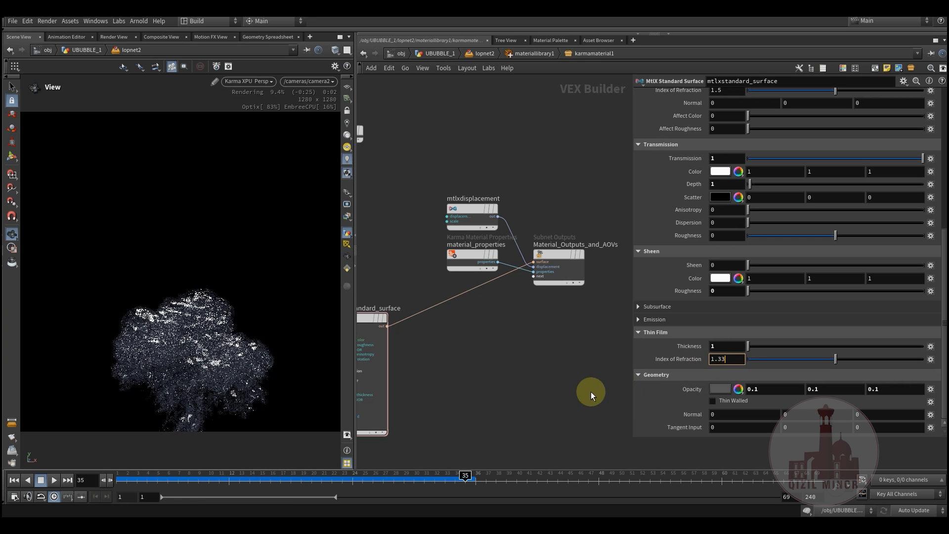
- Apply mtlxstandard_surface's entered thin film value, and test the shader's Coat at 0 before restoring it to 1
click(567, 364)
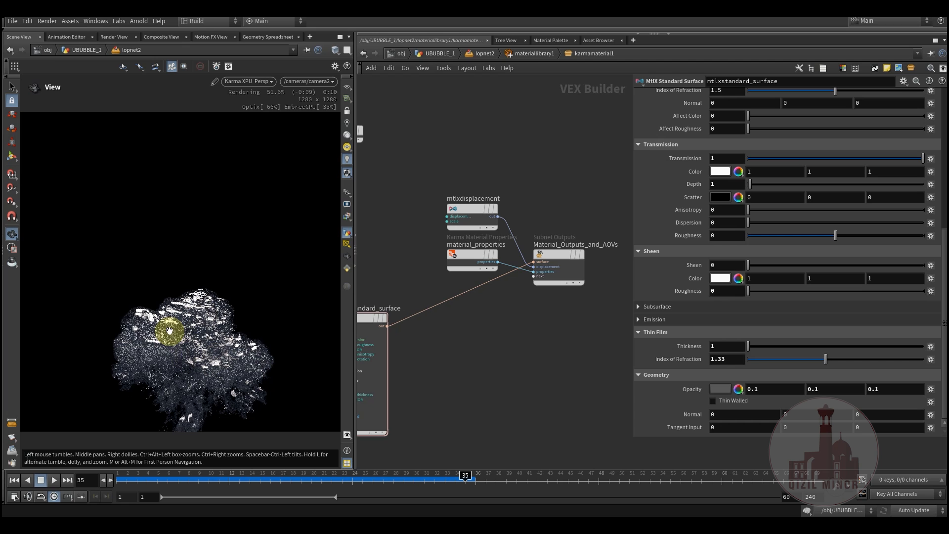
scroll(641, 265, up, 3)
scroll(644, 257, up, 10)
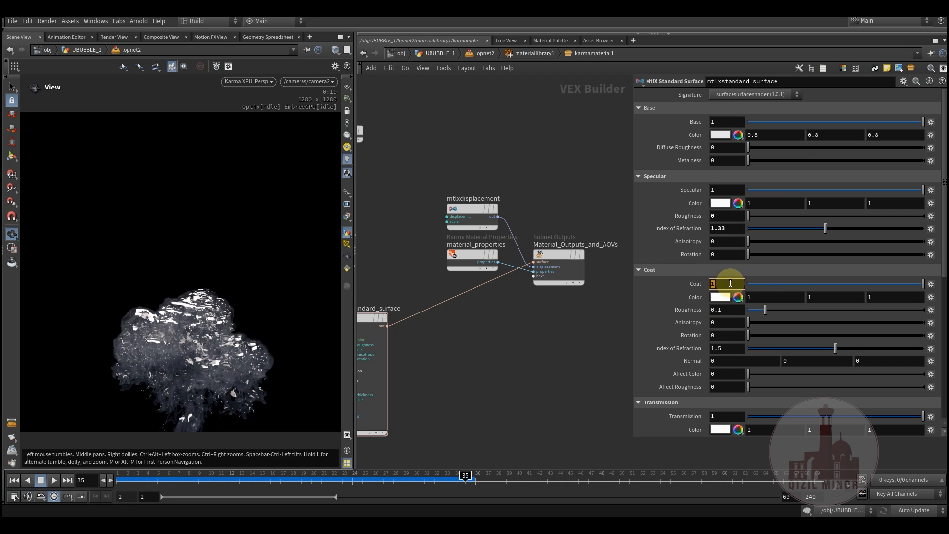
drag(732, 285, 618, 320)
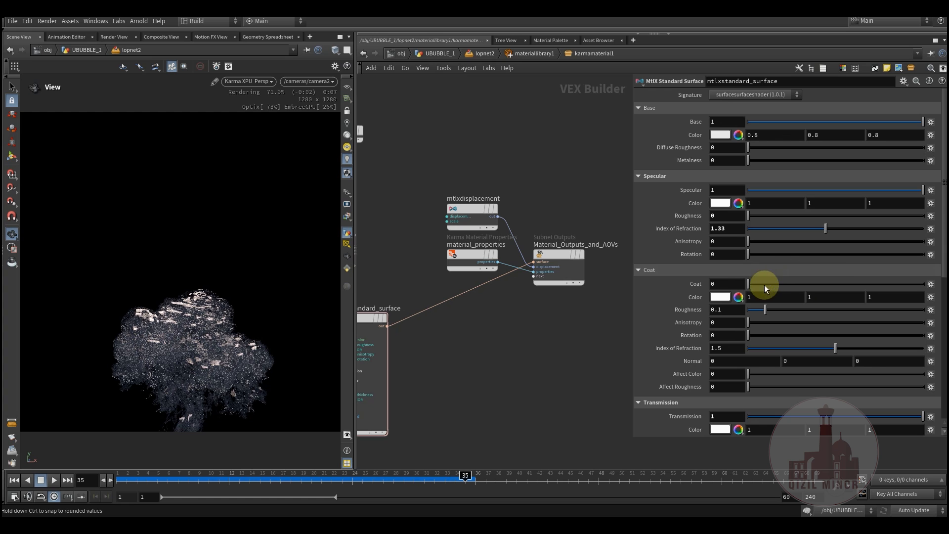
drag(934, 292, 935, 292)
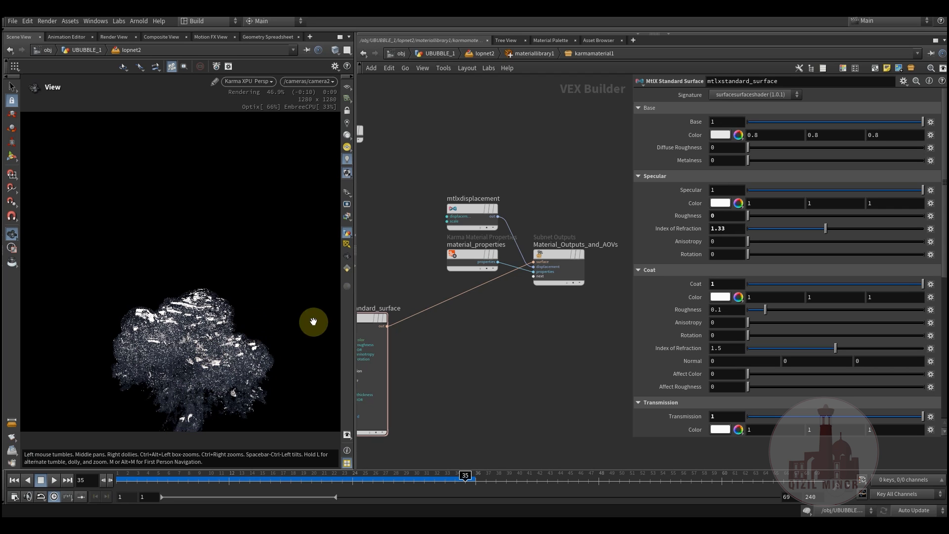
- Inspect the material_properties node's Reflection Limit and Refraction Limit values
click(464, 255)
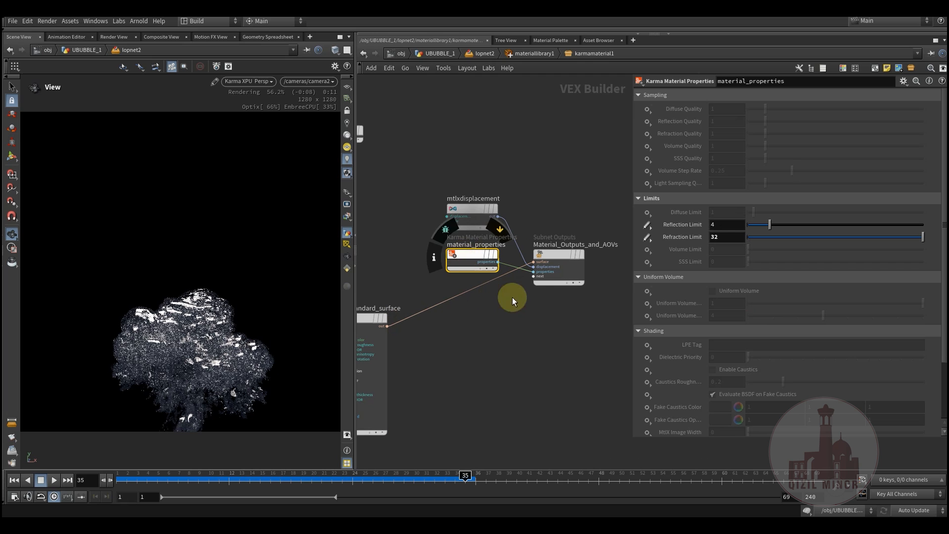
click(725, 237)
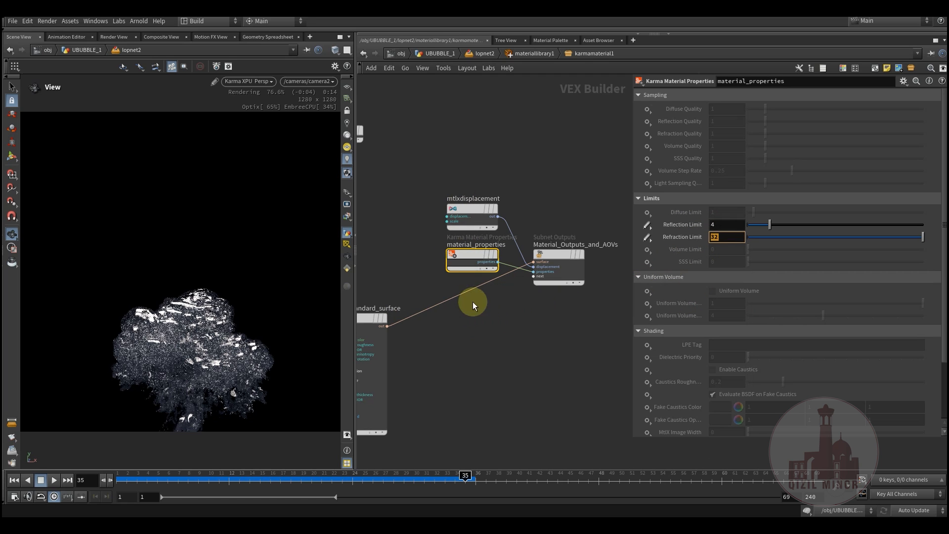
drag(417, 319, 506, 328)
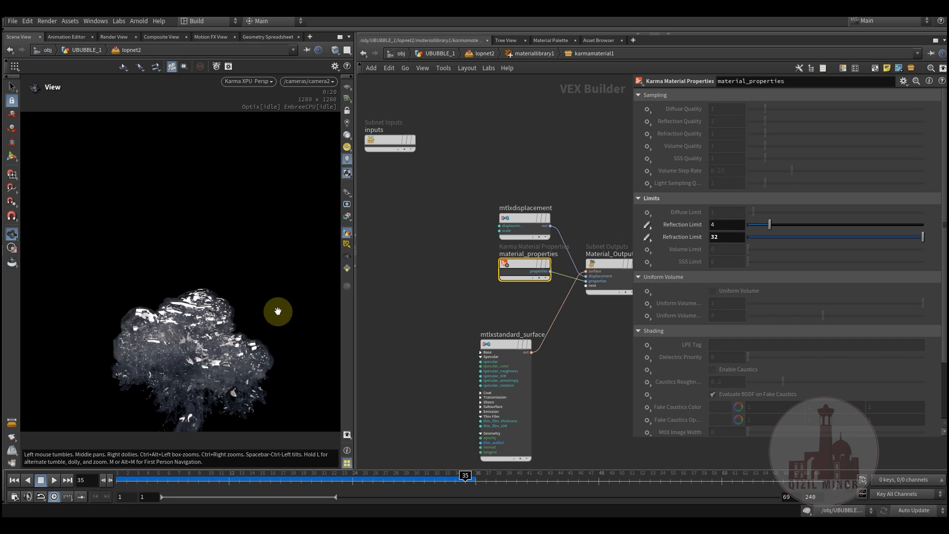
click(496, 275)
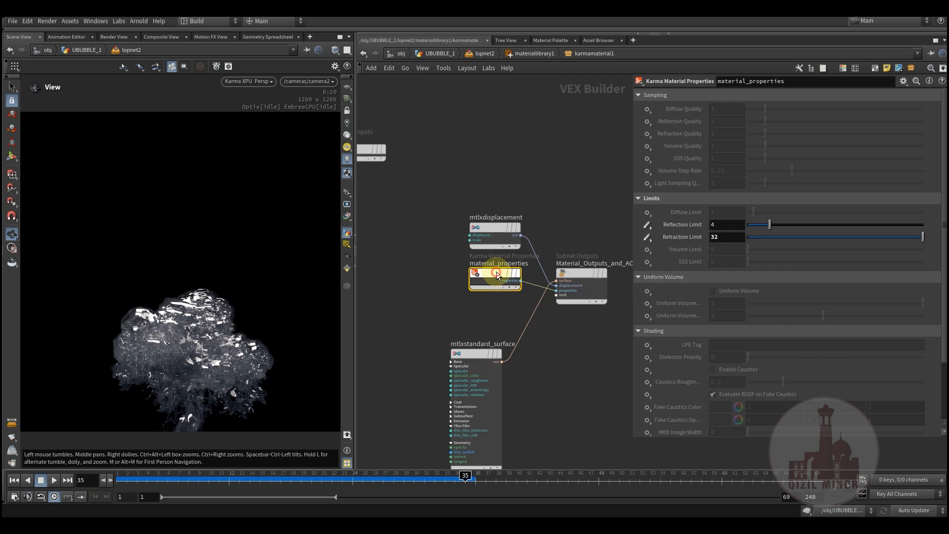
click(713, 226)
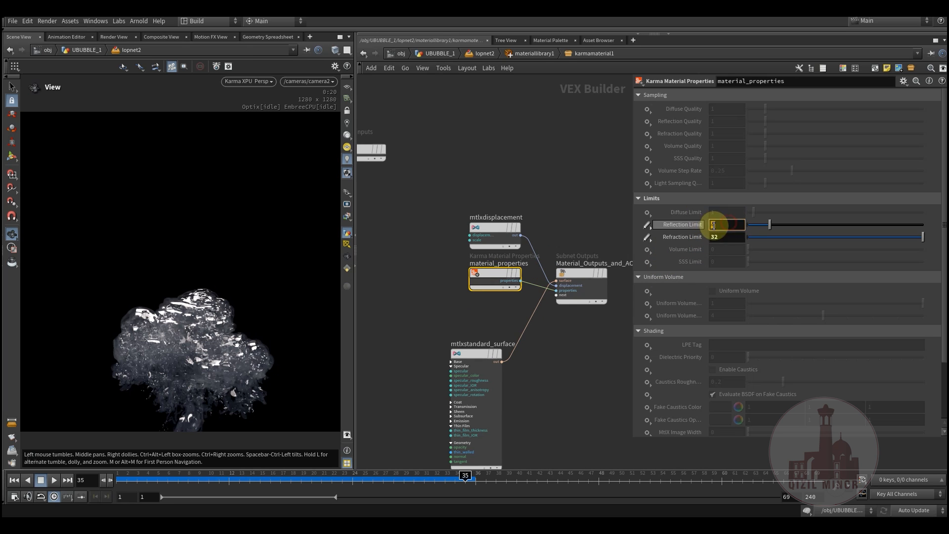
mouse_move(687, 238)
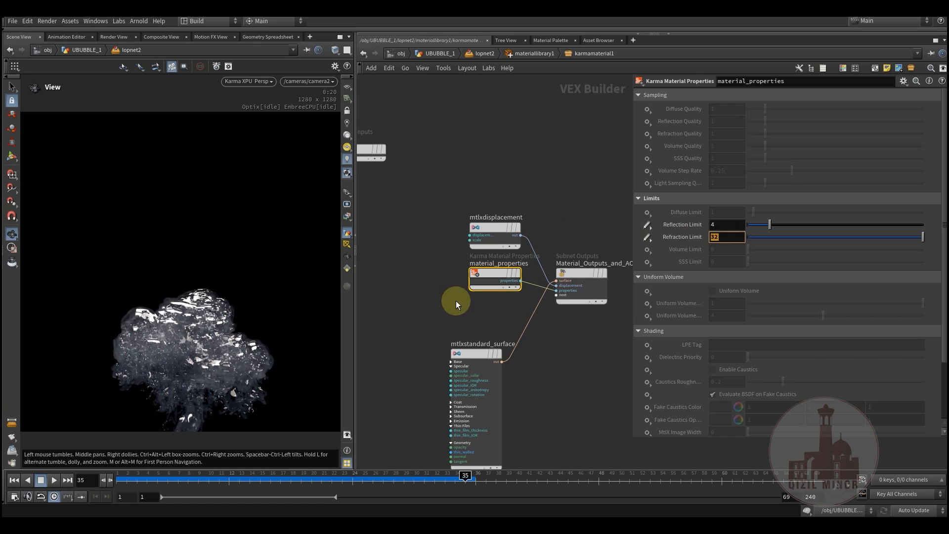
middle_drag(456, 300, 454, 268)
middle_drag(421, 226, 445, 304)
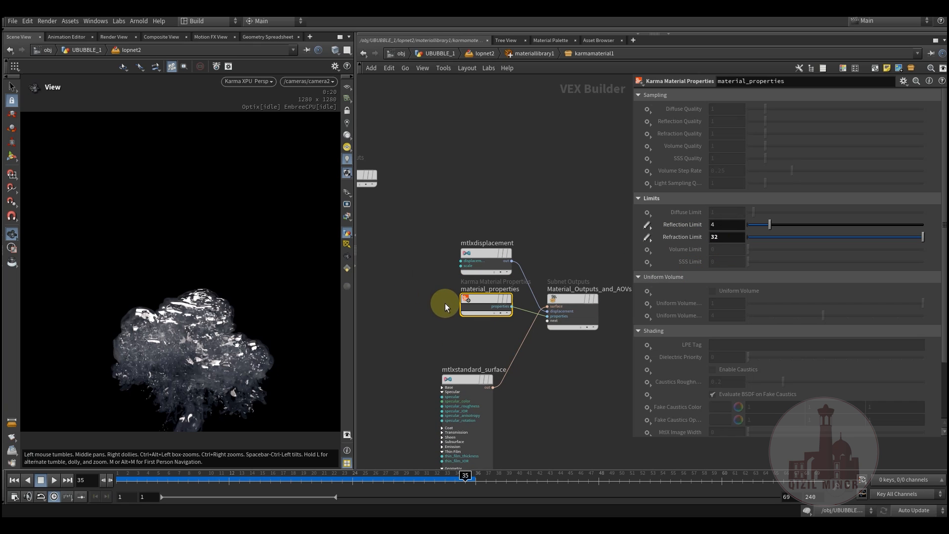
middle_drag(403, 265, 411, 181)
drag(440, 295, 463, 297)
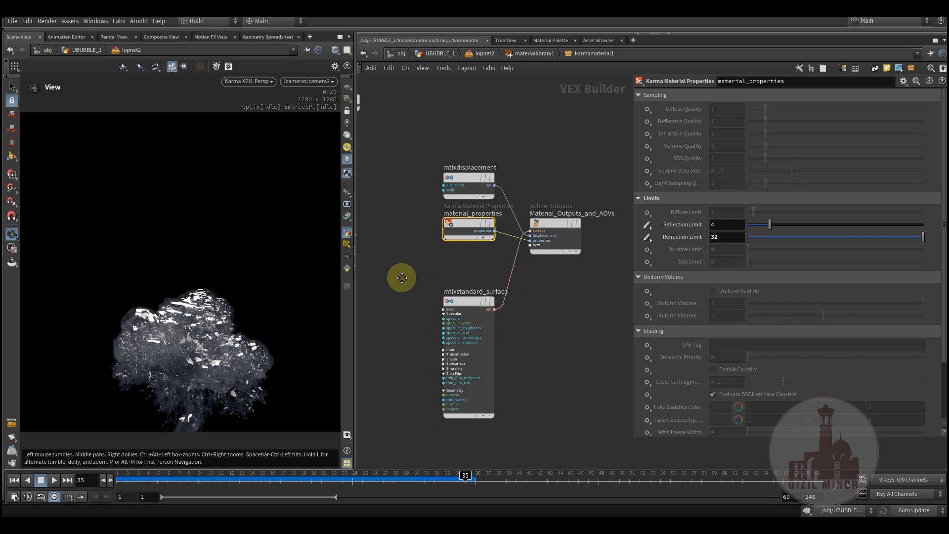
middle_drag(401, 276, 415, 303)
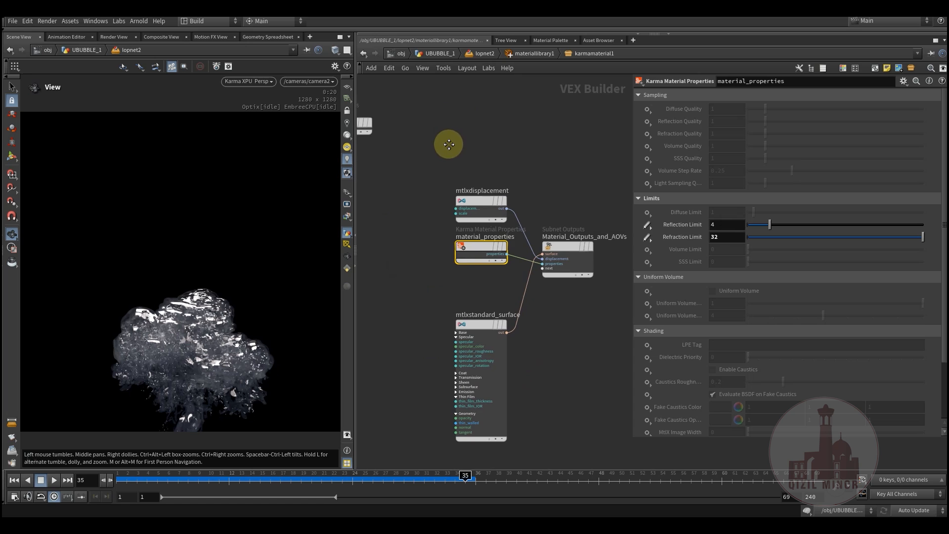
middle_drag(447, 144, 451, 167)
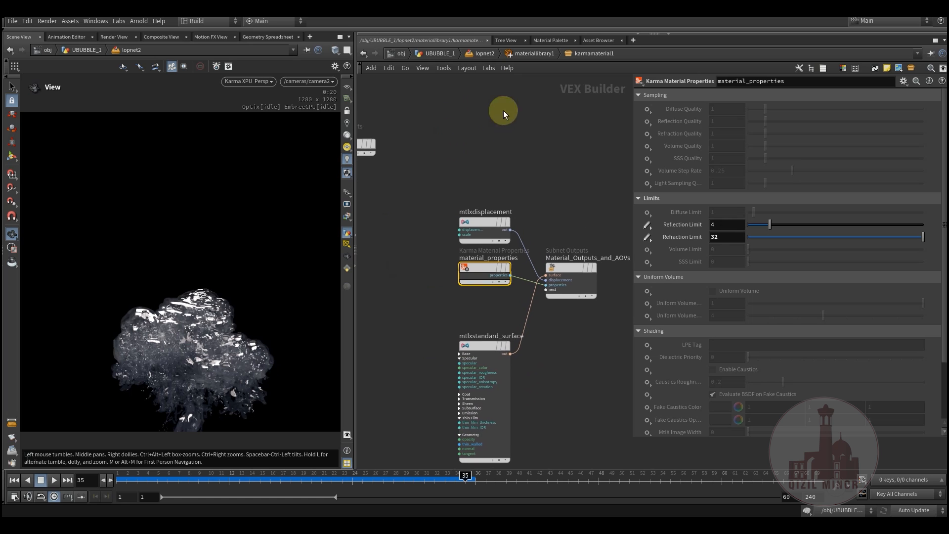
- Leave karmamaterial1 and its parent networks to return to UBUBBLE_1's geometry network, and frame the whole node graph
click(534, 53)
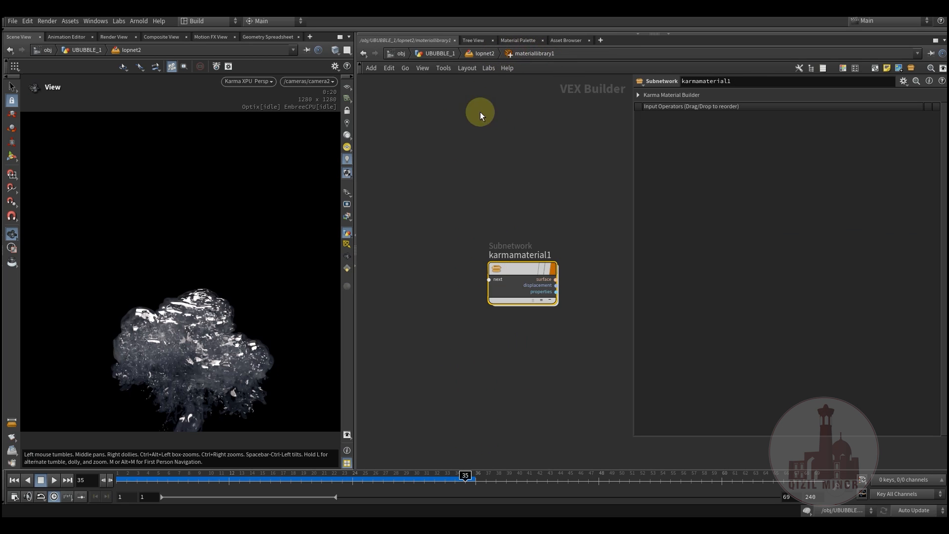
click(482, 55)
click(439, 53)
middle_drag(392, 185, 477, 281)
key(h)
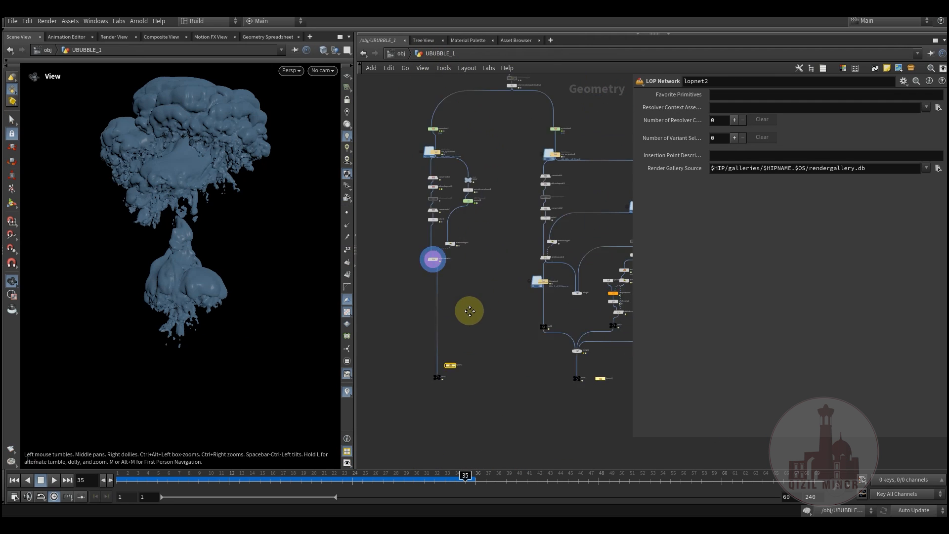
- Display the sim_pyrosolver1 file cache and scrub the smoke simulation to frame 28
scroll(470, 240, up, 4)
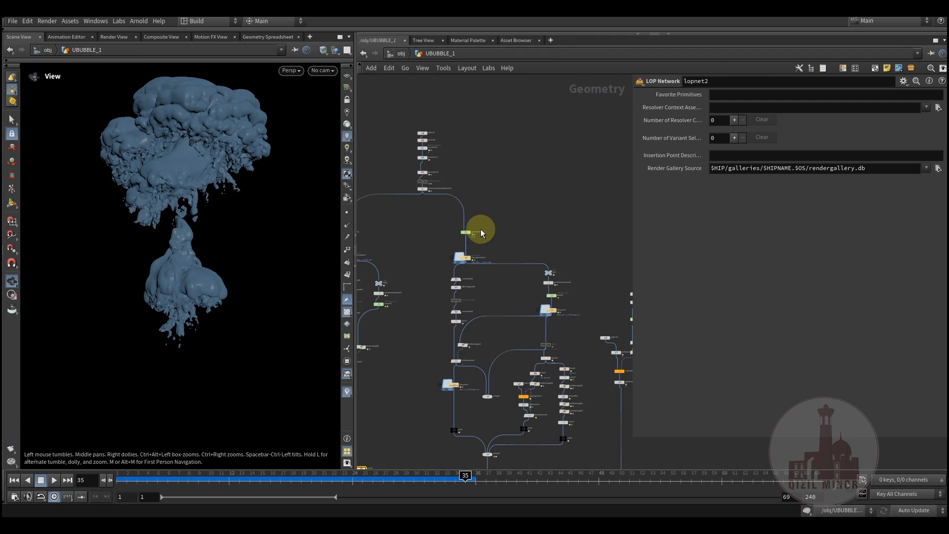
mouse_move(492, 253)
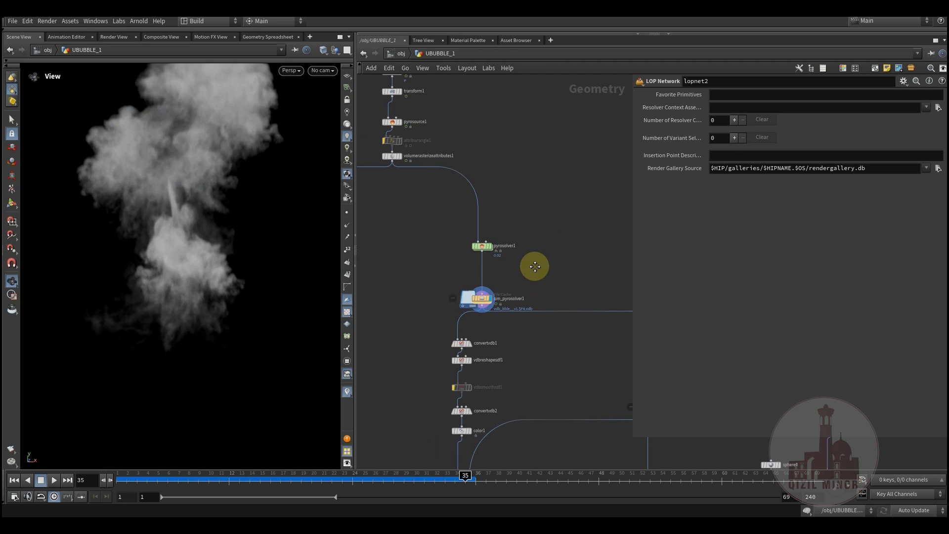
scroll(481, 259, up, 3)
drag(187, 482, 342, 478)
- Review pyrosolver1's Shape settings, including the expanded Disturbance options, and its Fields settings for density and temperature
click(479, 256)
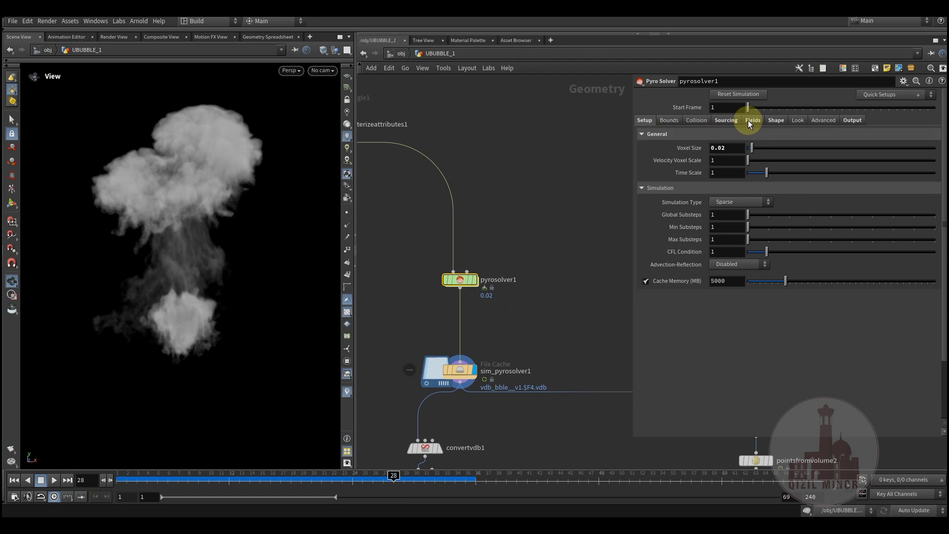
click(775, 120)
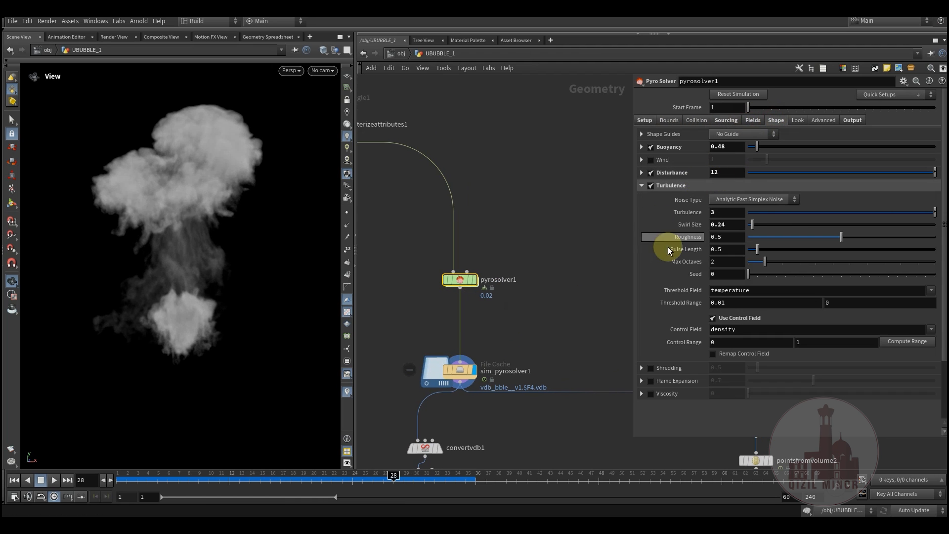
click(641, 172)
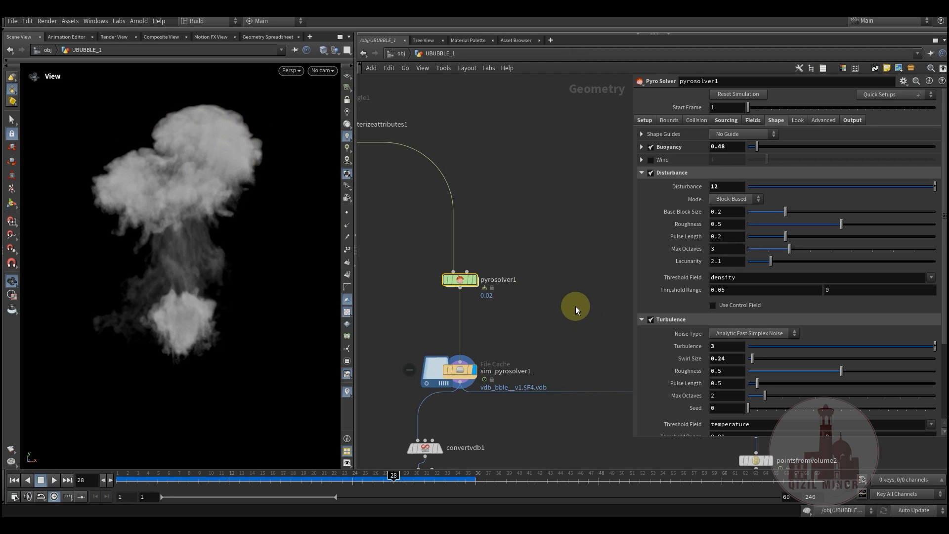
middle_drag(572, 303, 544, 322)
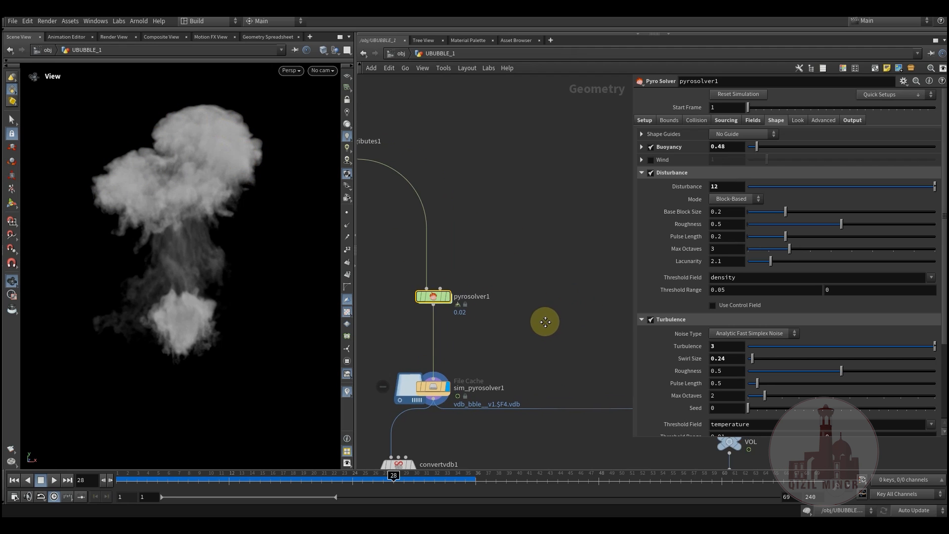
click(758, 121)
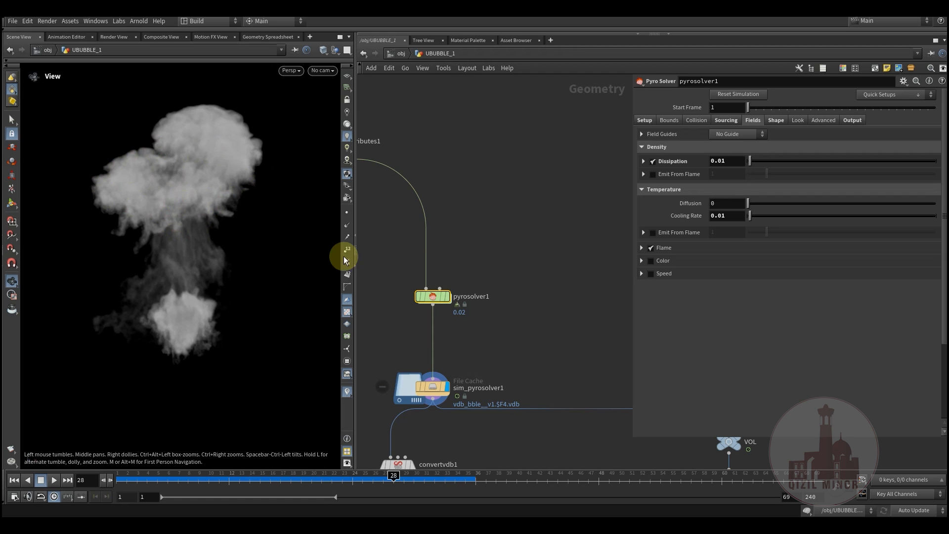
- Display convertvdb1, vdbreshapesdf1, convertvdb2 and color1 in turn to examine the volume-to-surface conversion
scroll(483, 209, down, 5)
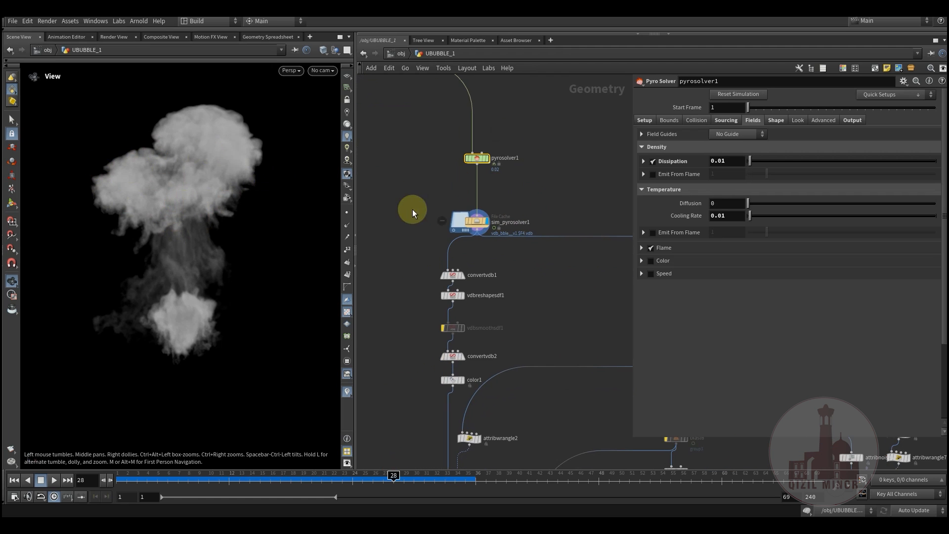
scroll(518, 173, down, 5)
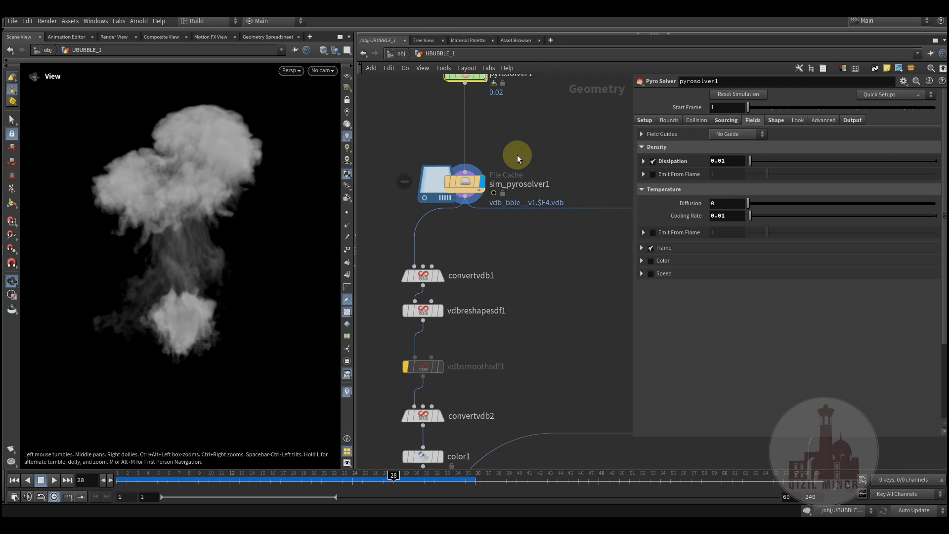
scroll(528, 160, down, 7)
scroll(521, 176, up, 7)
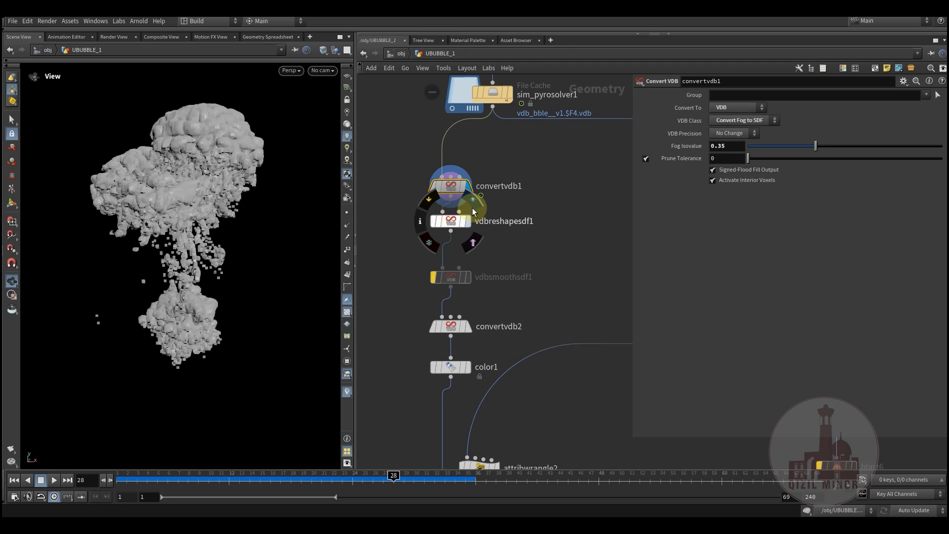
click(473, 207)
scroll(479, 195, down, 5)
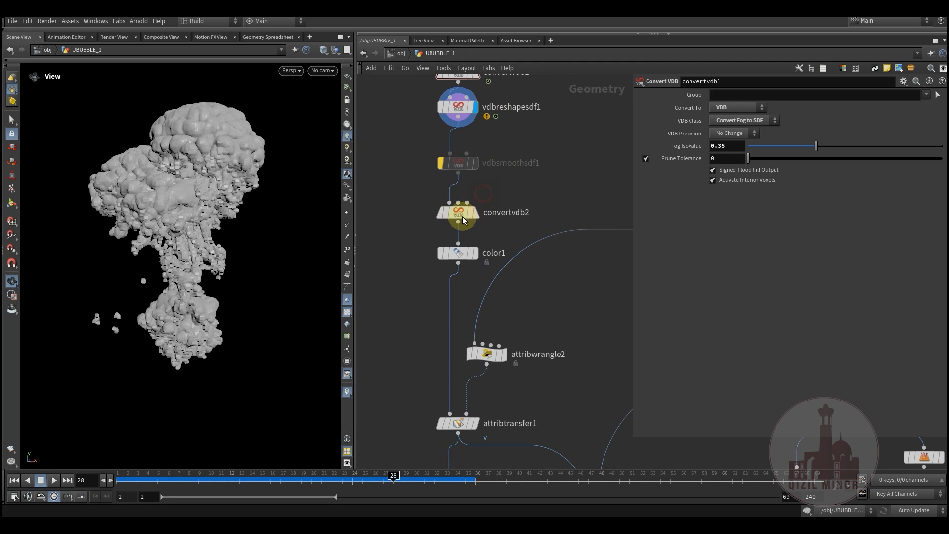
click(475, 213)
scroll(497, 192, down, 1)
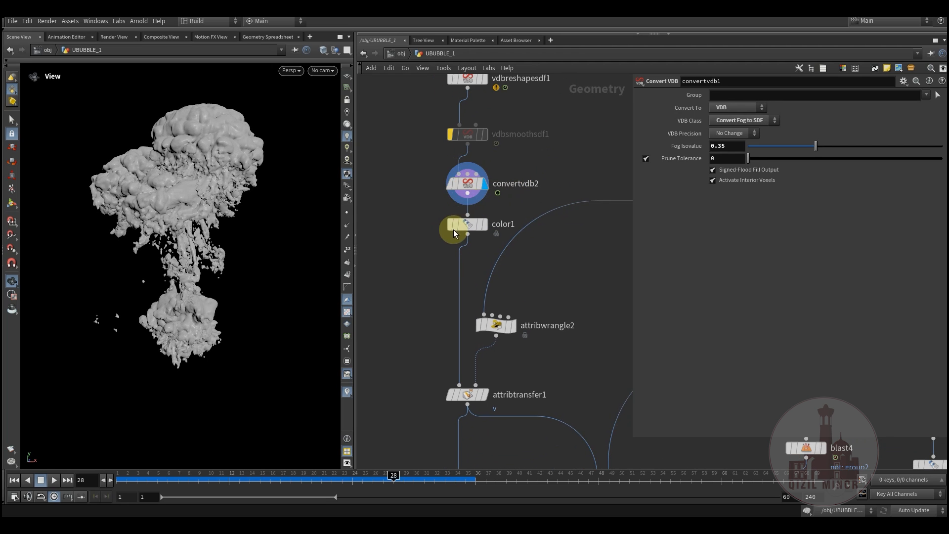
click(493, 204)
- Display the particle cache filecache2 below popnet and scrub the timeline to frame 24
middle_drag(417, 319, 484, 267)
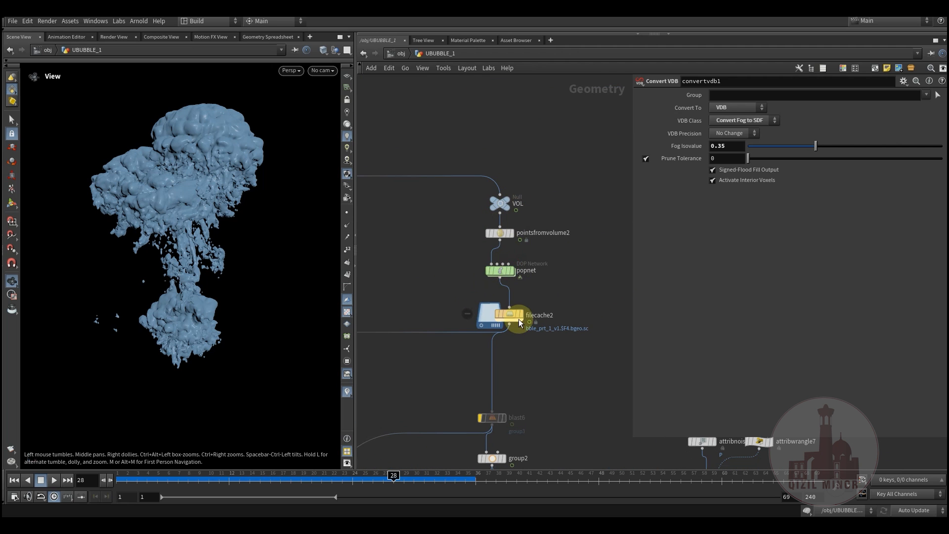
drag(506, 310, 500, 308)
click(508, 310)
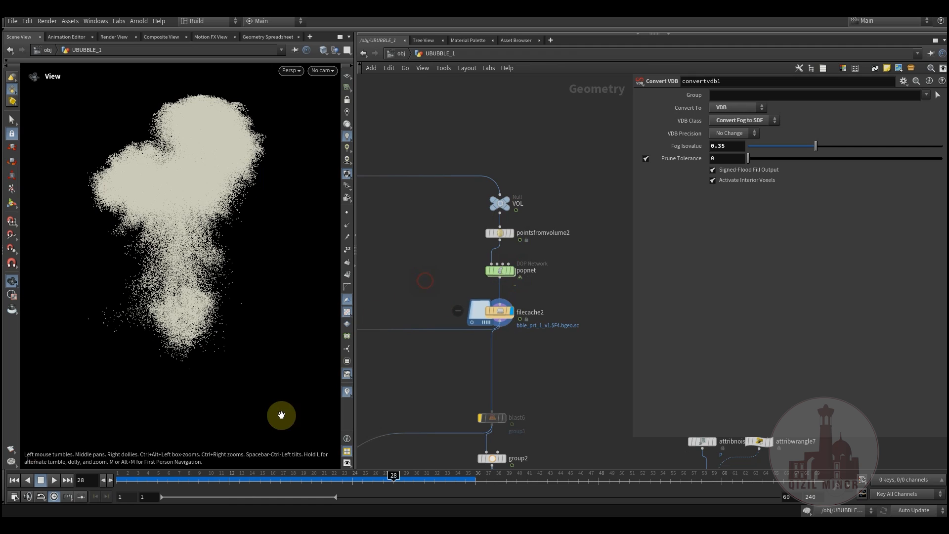
drag(166, 480, 353, 479)
- Review attribwrangle2's velocity multiplier expression, and display the result of attribtransfer1
middle_drag(494, 352, 541, 361)
scroll(481, 344, down, 2)
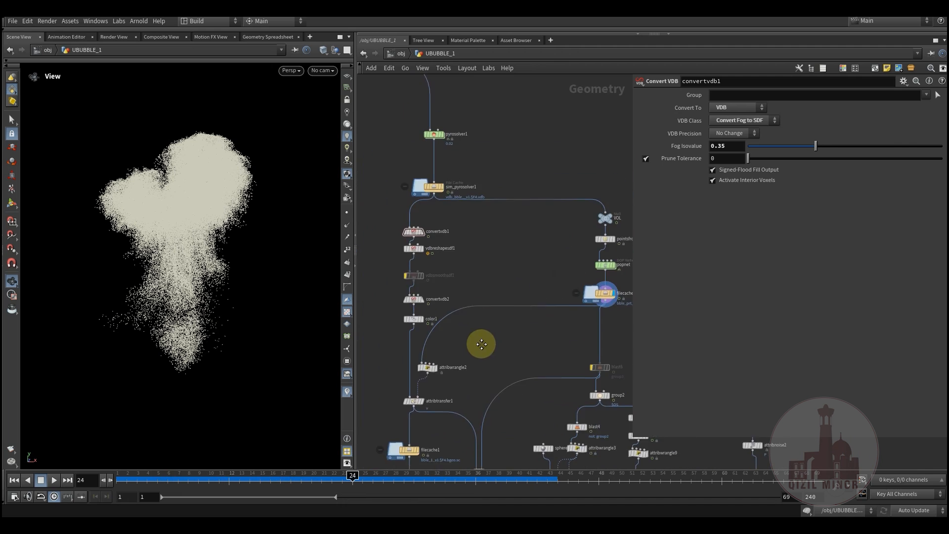
scroll(482, 344, up, 3)
click(434, 281)
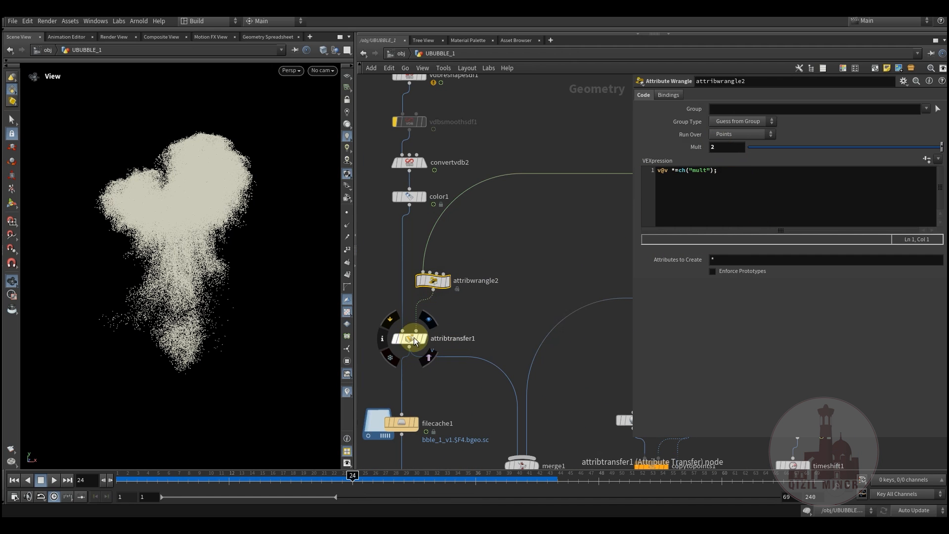
key(r)
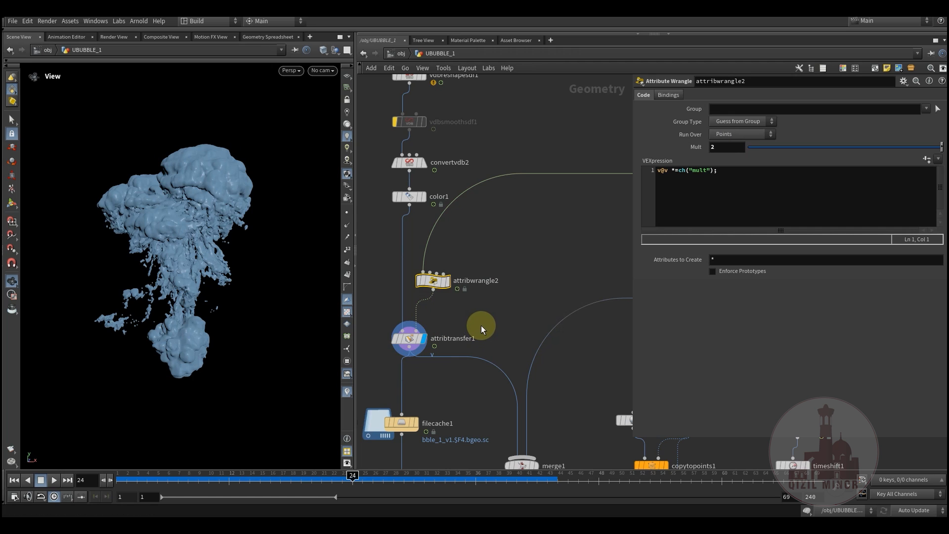
- Display the particles at blast6, above the group2 branches of the node graph
middle_drag(482, 325, 483, 250)
scroll(470, 254, down, 5)
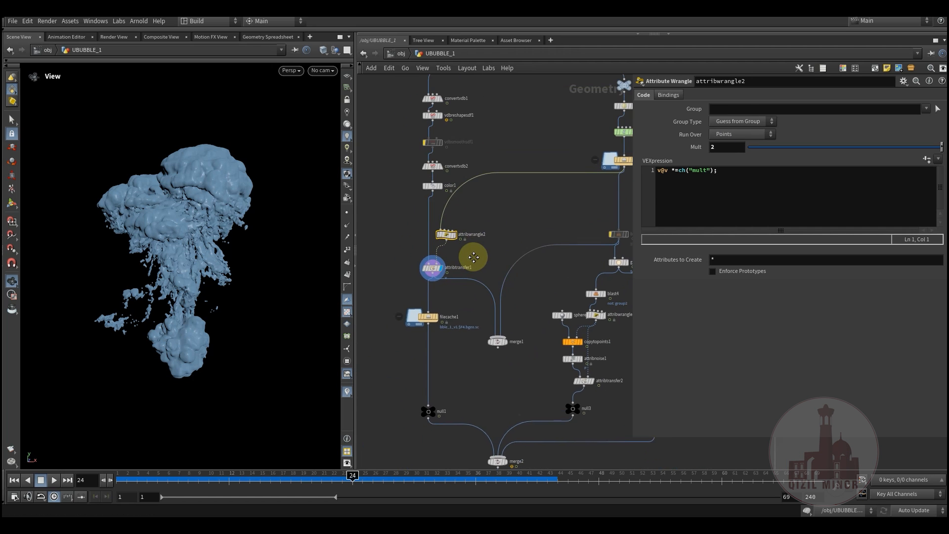
middle_drag(439, 288, 444, 224)
scroll(444, 223, up, 3)
middle_drag(438, 297, 451, 148)
click(526, 212)
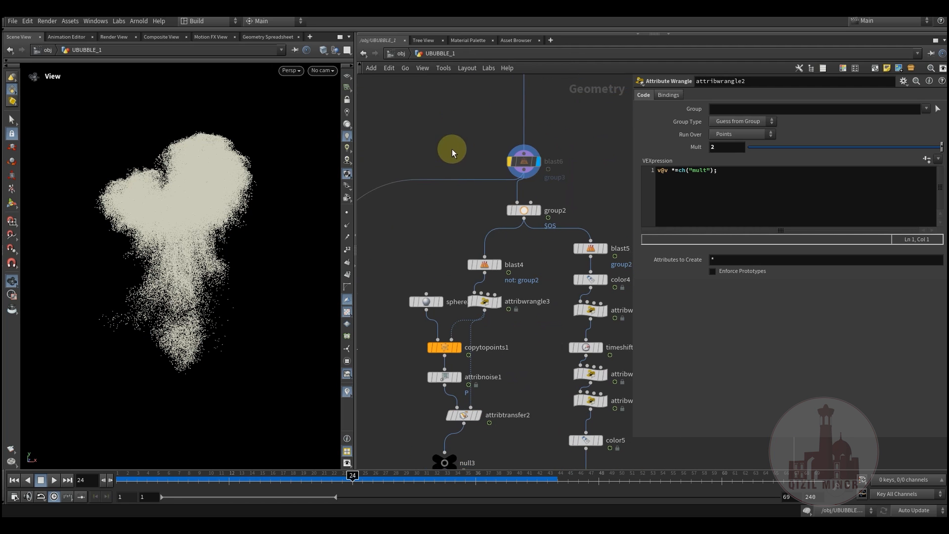
- Display the group2 node below blast6 and show its parameters
middle_drag(377, 269, 545, 281)
scroll(545, 282, down, 3)
middle_drag(500, 394, 368, 407)
scroll(498, 262, up, 5)
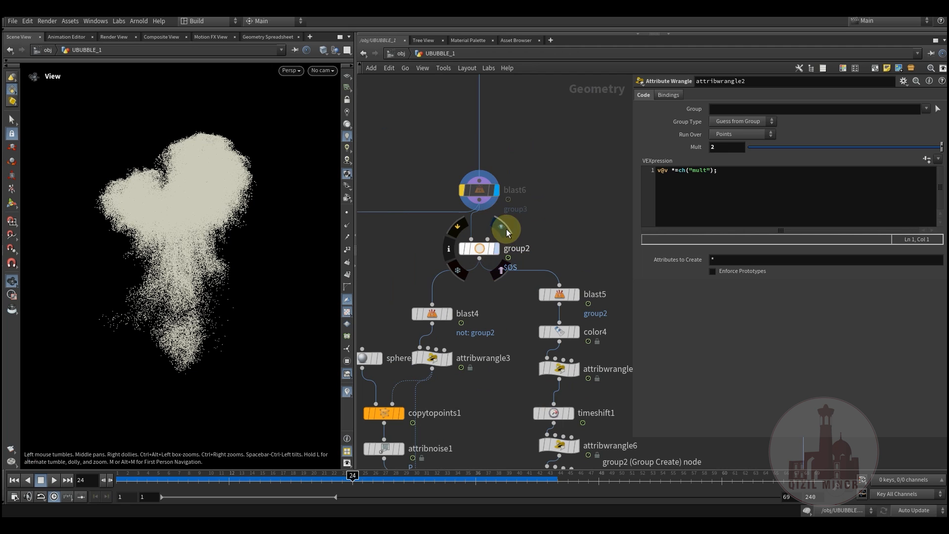
click(506, 229)
click(481, 247)
- Display blast4 in the branch below group2 and show its group and Delete Non Selected settings
middle_drag(435, 260, 453, 198)
click(511, 263)
click(494, 274)
middle_drag(424, 248, 429, 280)
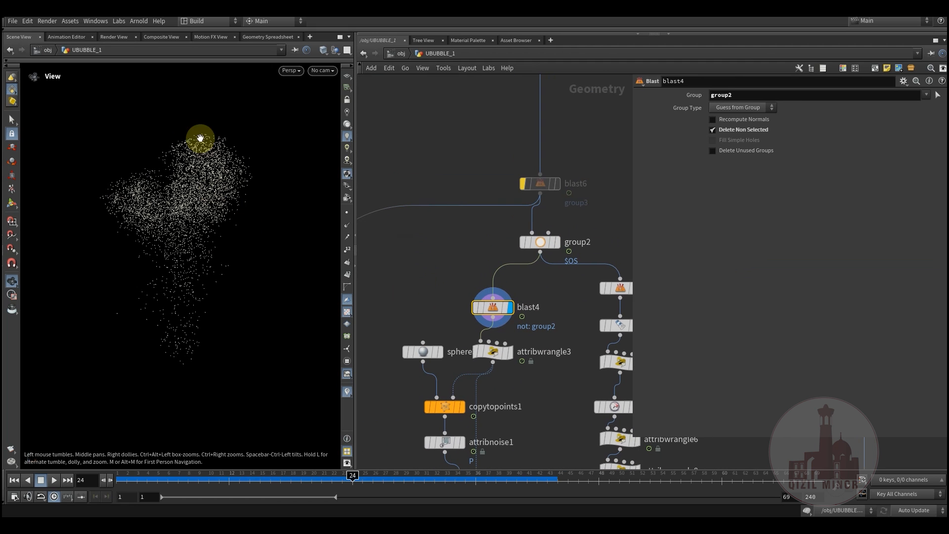
- Redisplay group2 and review its Keep by Random Chance settings, including the seed and percentage
click(558, 242)
click(542, 244)
middle_drag(470, 191, 481, 258)
middle_drag(443, 206, 428, 252)
click(698, 270)
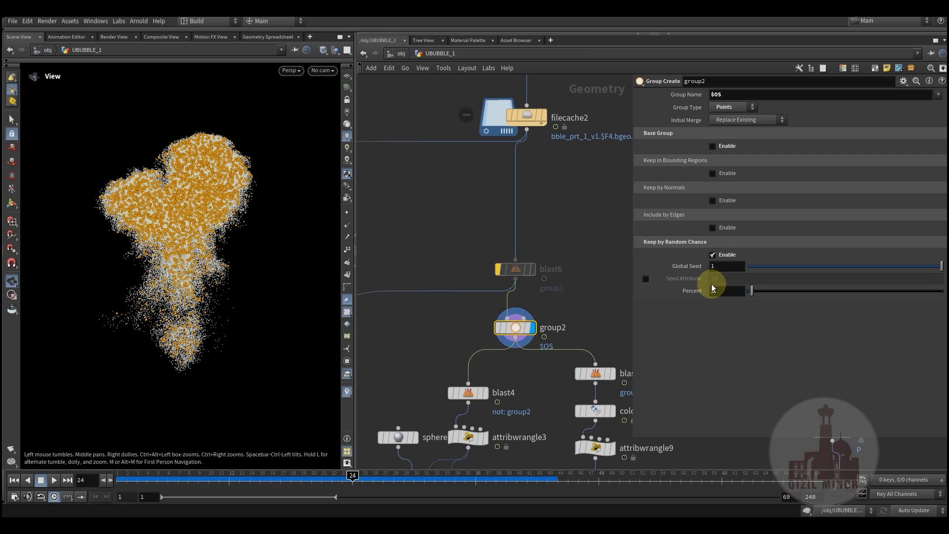
- Switch the display back to blast4 to examine the particles kept from group2 in the viewport
middle_drag(448, 316, 495, 278)
middle_drag(431, 344, 472, 243)
click(518, 241)
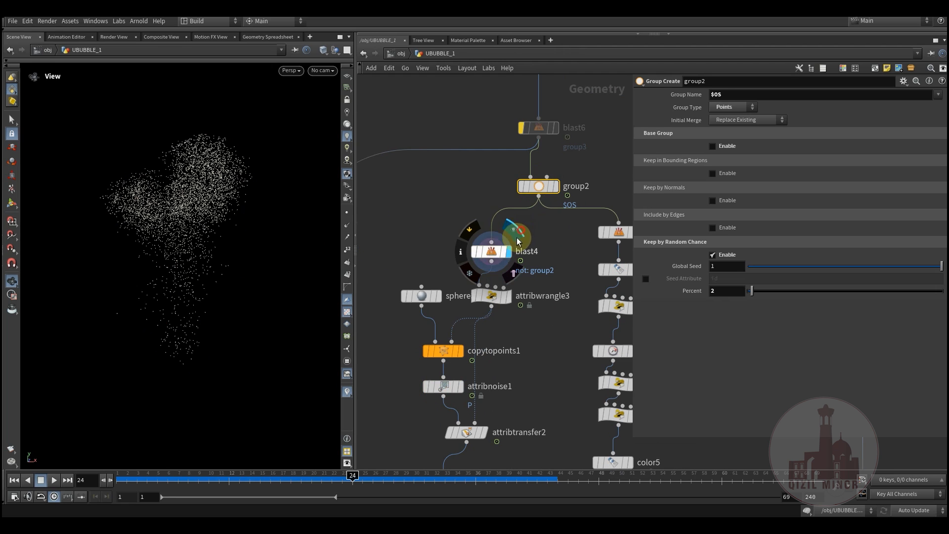
click(491, 252)
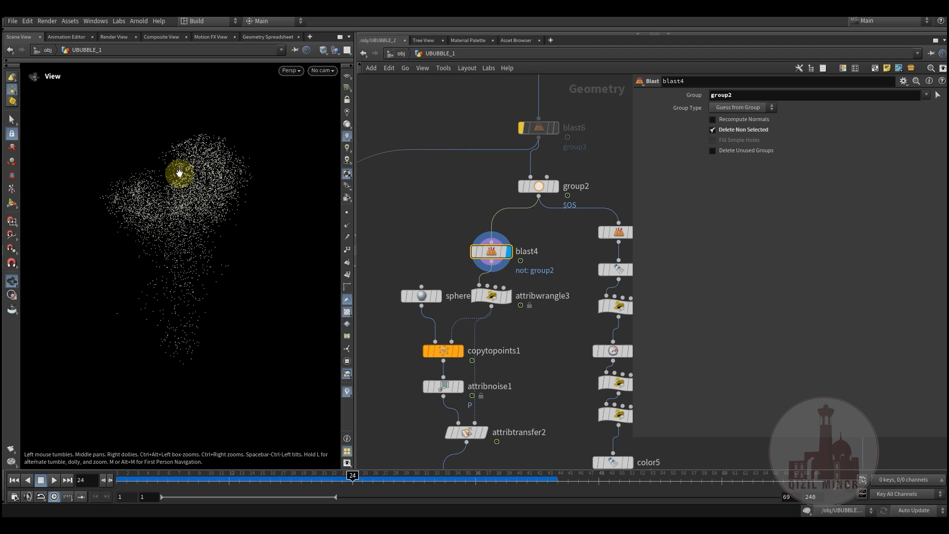
middle_drag(460, 203, 460, 161)
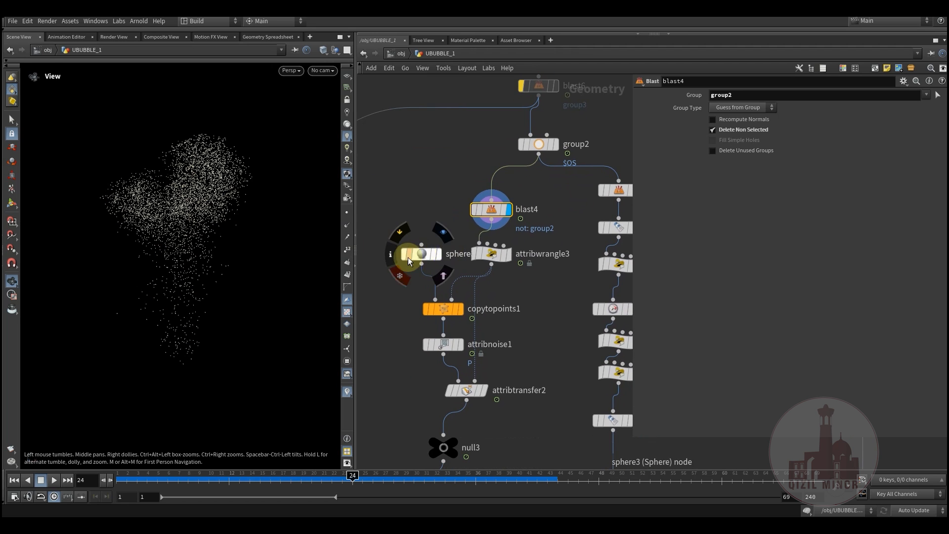
- Display attribtransfer2 below attribnoise1 and scrub the timeline to frame 33 to examine the copied bubbles
middle_drag(518, 330, 534, 276)
click(512, 318)
middle_drag(432, 321, 465, 292)
drag(149, 477, 445, 475)
- Display merge2 and scrub the timeline to frame 22 to view the surface and particle branches together
scroll(477, 292, down, 6)
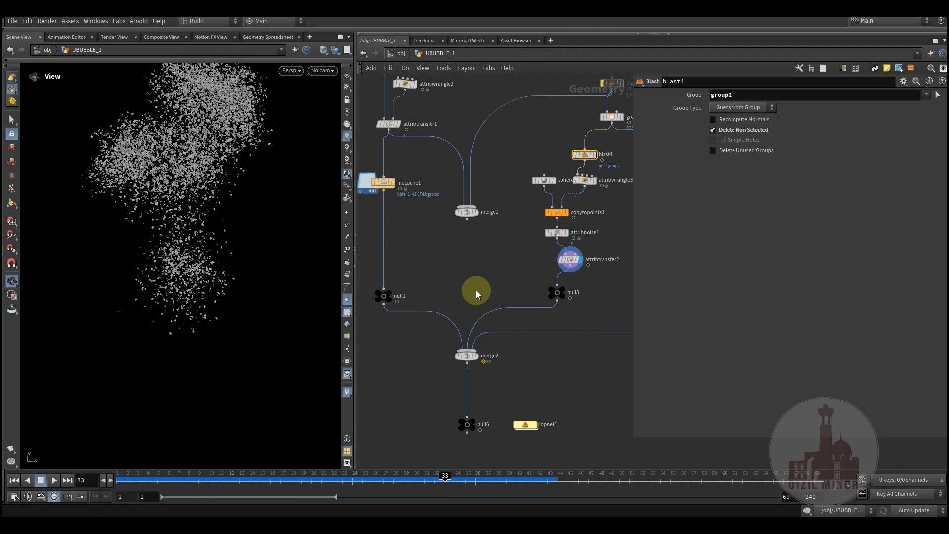
mouse_move(474, 371)
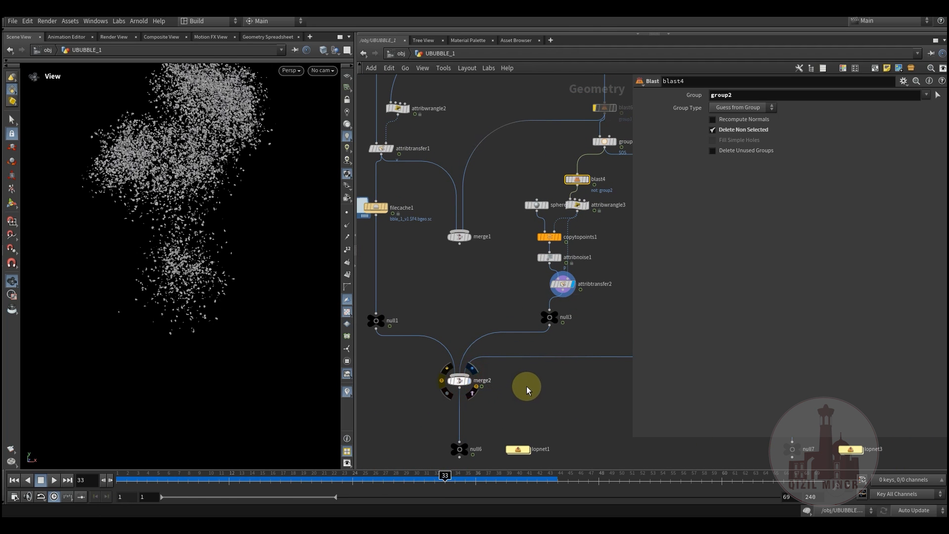
middle_drag(527, 383, 538, 394)
drag(267, 487, 332, 482)
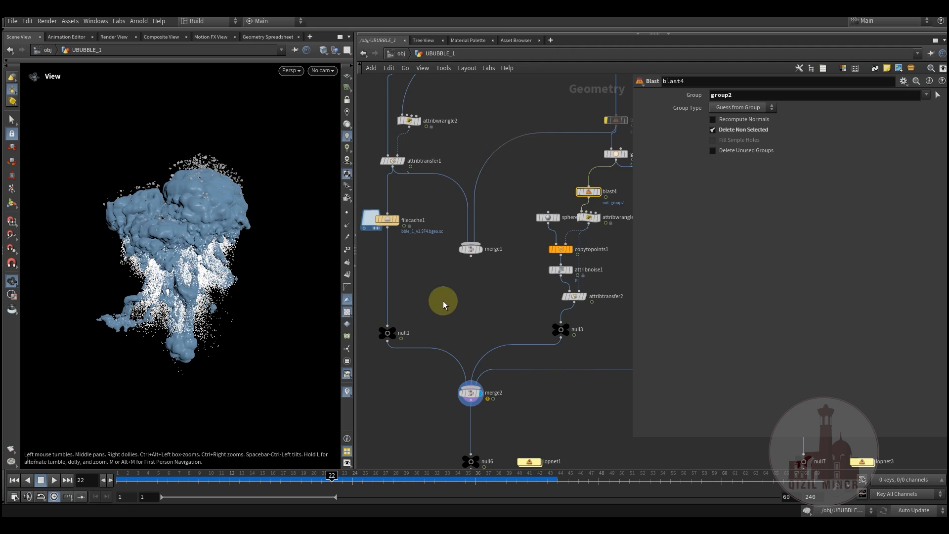
- Display blast5 in the second branch below group2 and review its group deletion settings
middle_drag(408, 319, 385, 333)
middle_drag(452, 343, 473, 362)
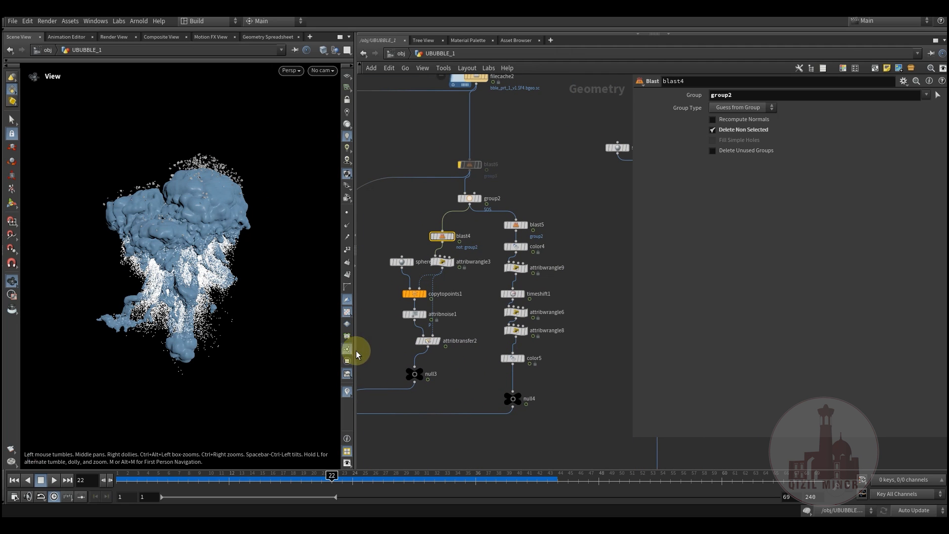
middle_drag(392, 329, 459, 297)
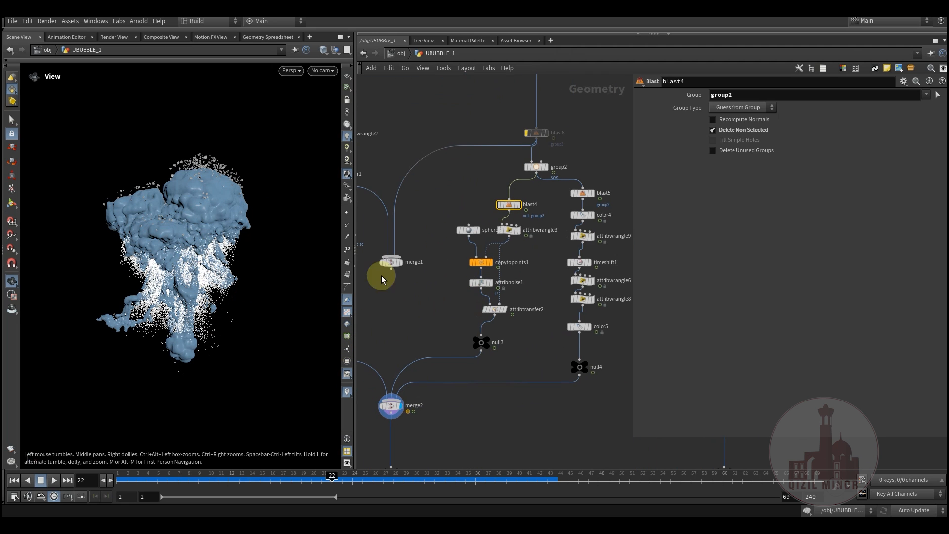
middle_drag(583, 193, 526, 218)
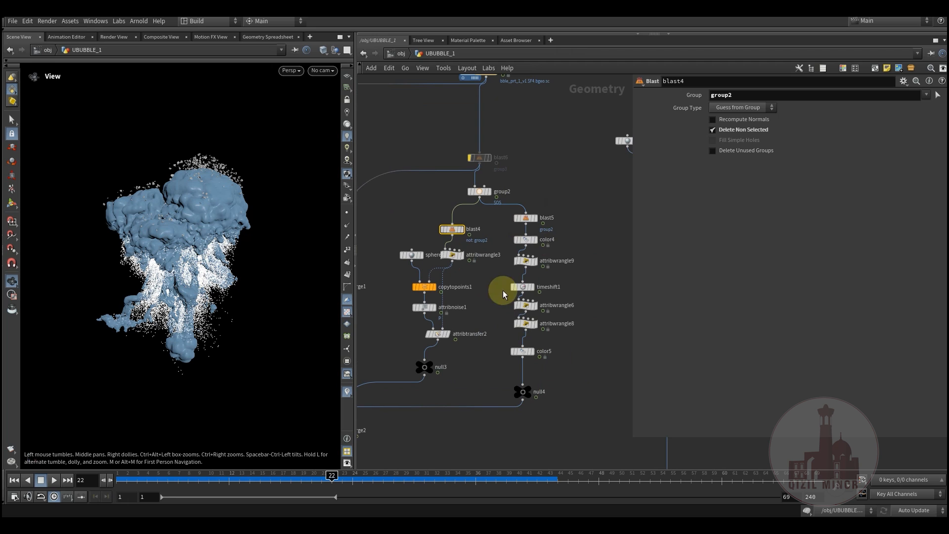
scroll(530, 194, up, 4)
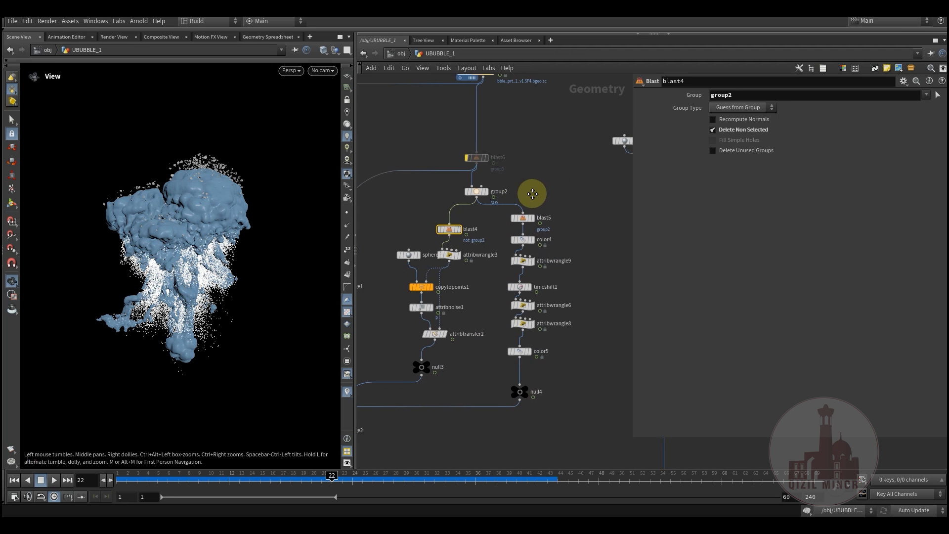
middle_drag(530, 192, 540, 224)
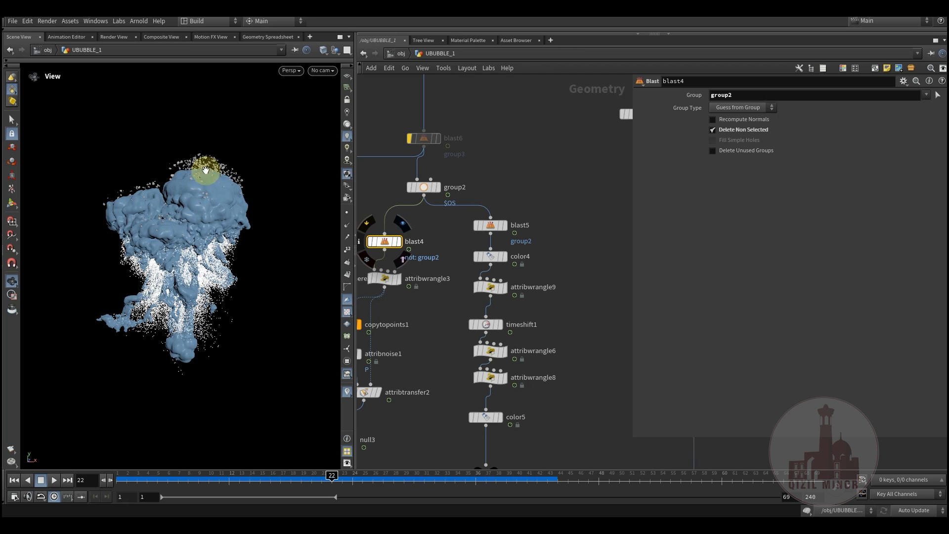
click(512, 212)
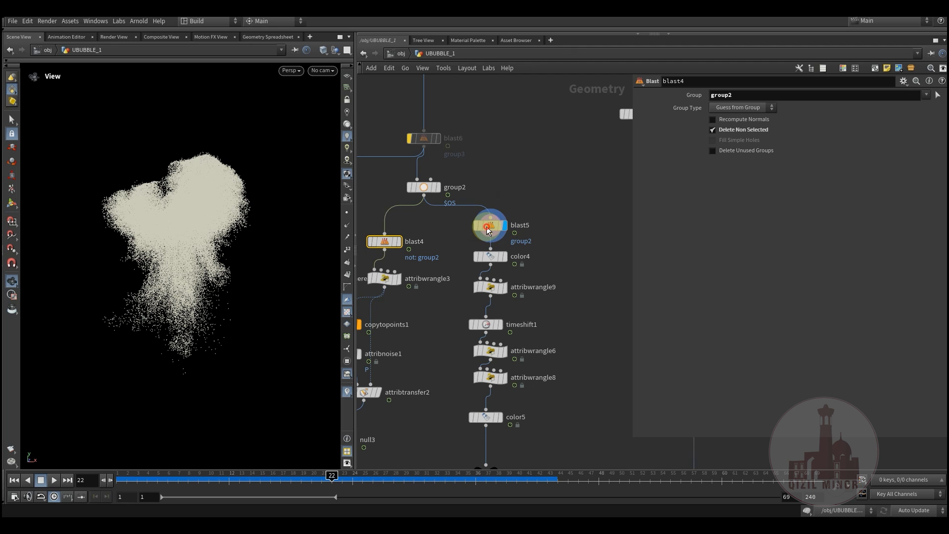
click(164, 217)
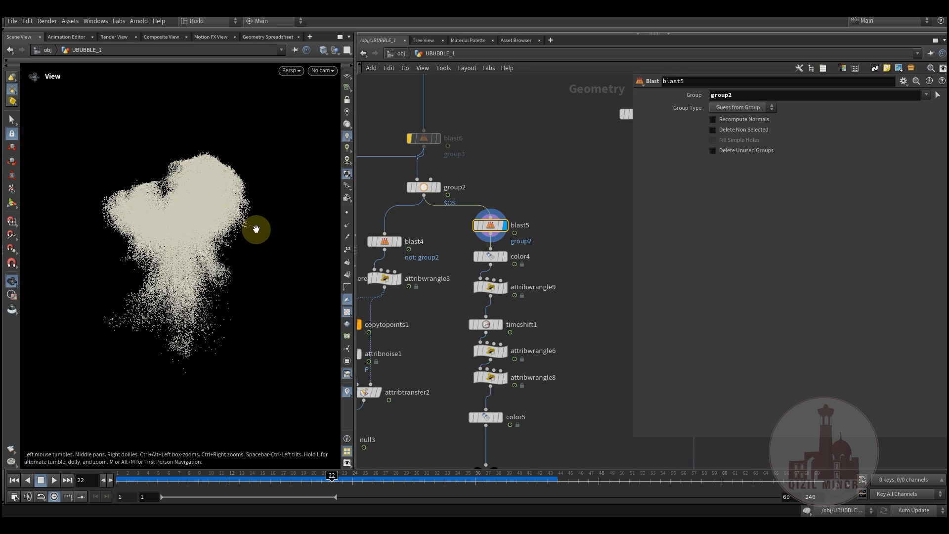
drag(194, 203, 218, 158)
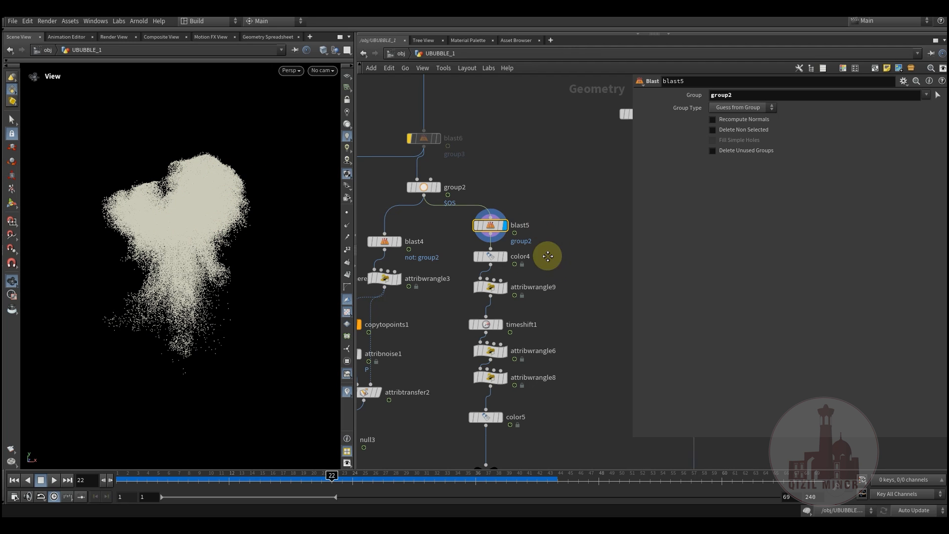
- Display color4 below blast5, review its age-based color ramp and range, and scrub the timeline to frame 33
click(489, 198)
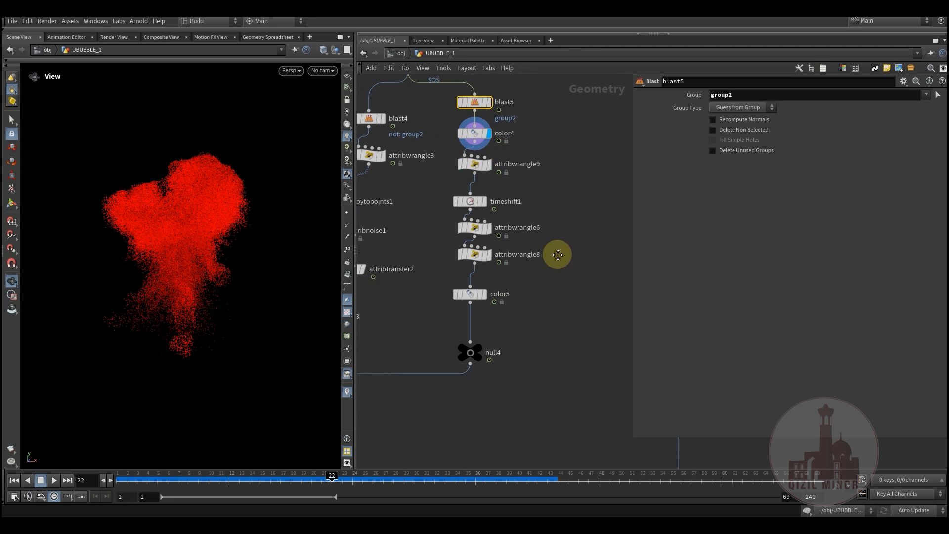
middle_drag(558, 254, 556, 300)
middle_drag(554, 172, 553, 198)
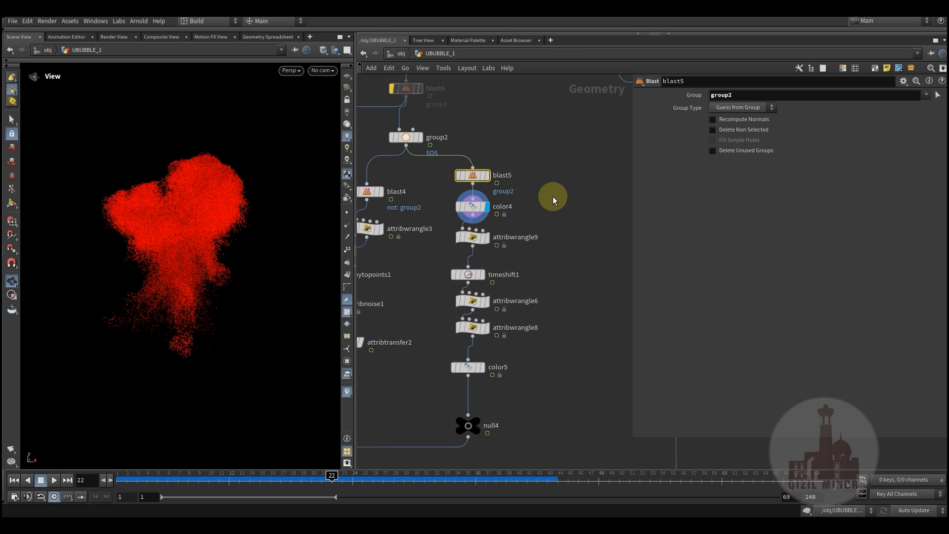
click(474, 205)
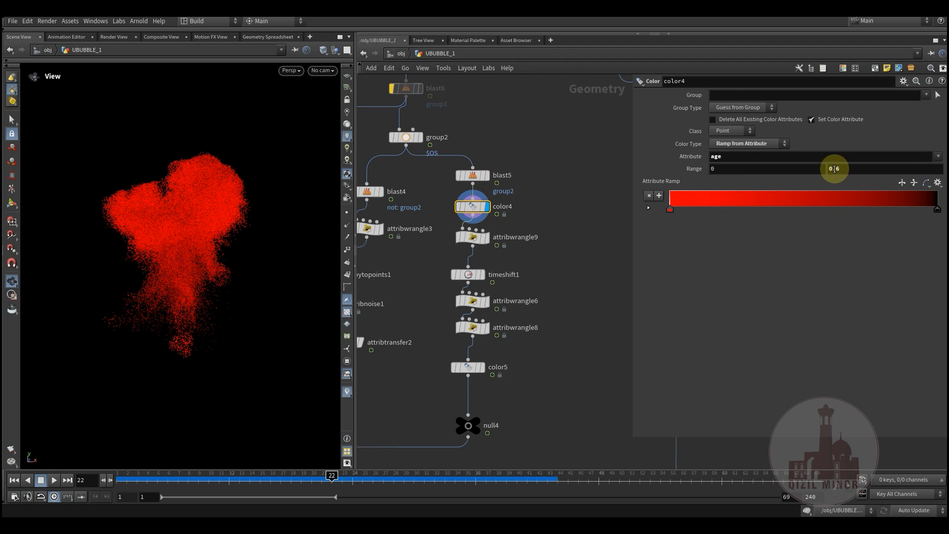
drag(188, 484, 435, 488)
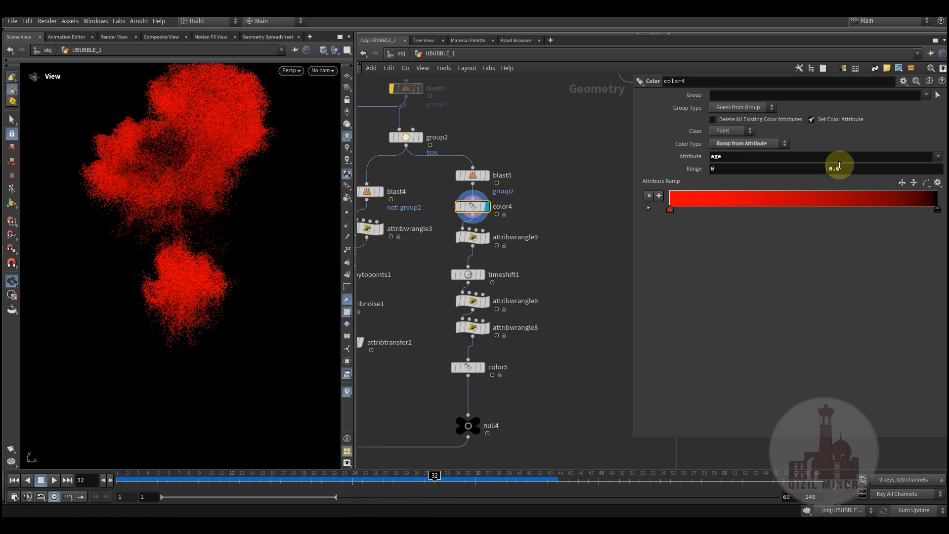
drag(148, 475, 445, 473)
- Look through cam1 in the viewport and scrub the timeline to frame 49 to check the age coloring
drag(210, 163, 210, 99)
click(323, 71)
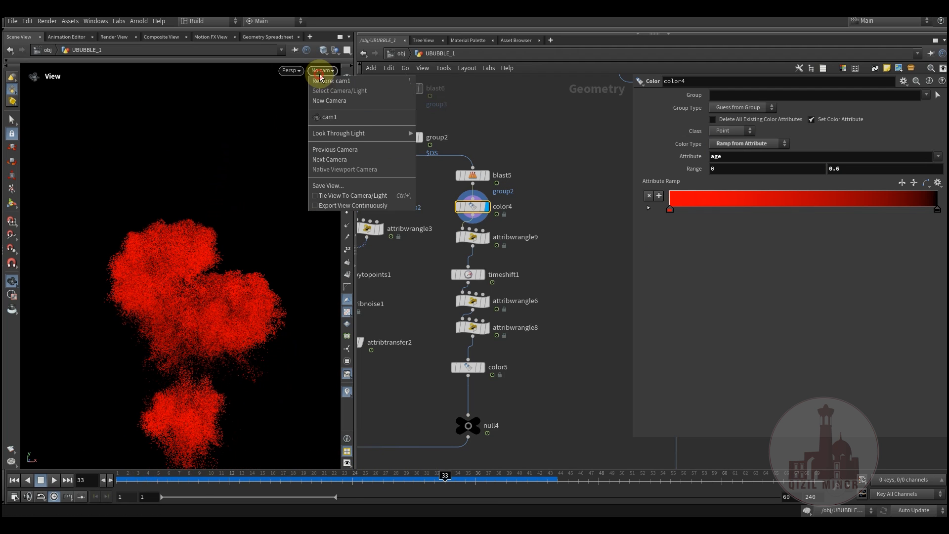
click(338, 118)
drag(141, 478, 609, 483)
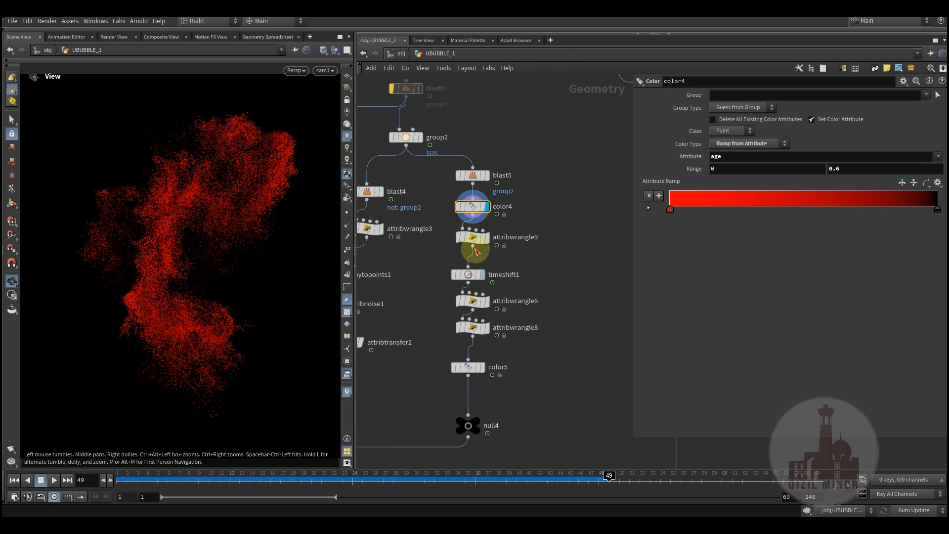
- Display attribwrangle9, review its color-threshold point removal code, and scrub the timeline to frame 60
mouse_move(461, 241)
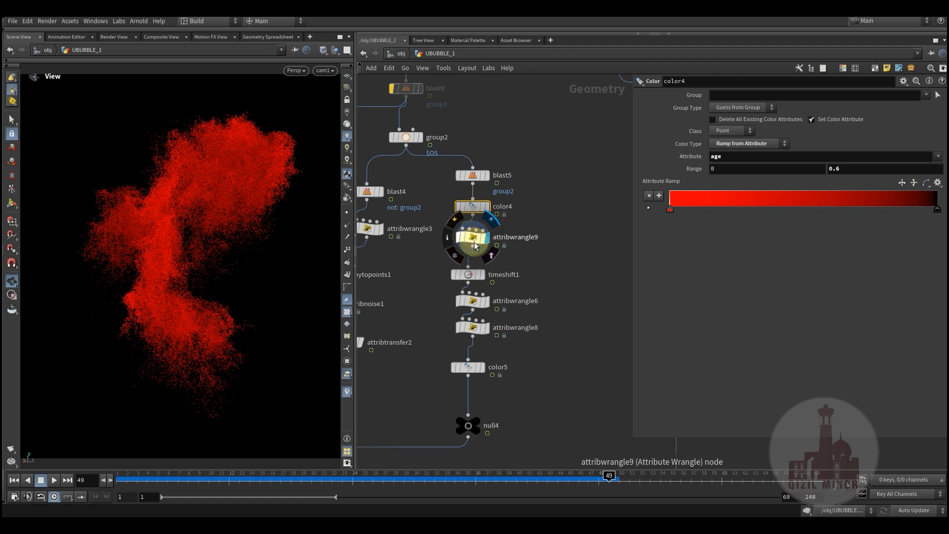
click(472, 237)
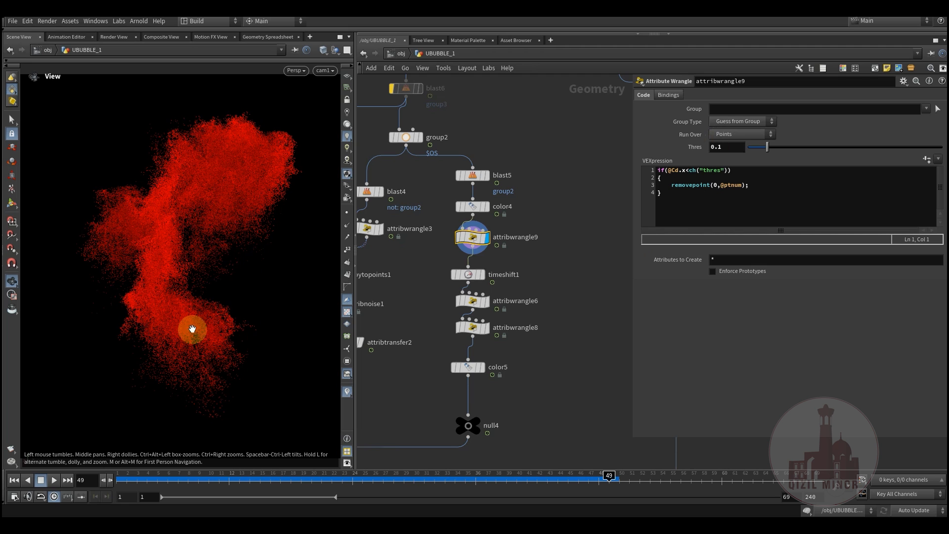
drag(143, 478, 711, 480)
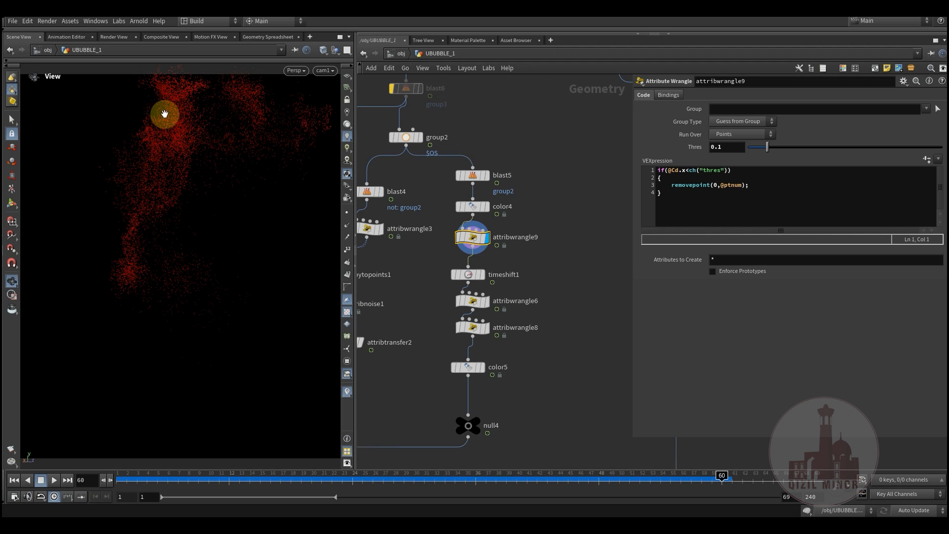
- Review timeshift1's frame offset expression, align the node below attribwrangle9, and display its result
middle_drag(418, 300, 427, 274)
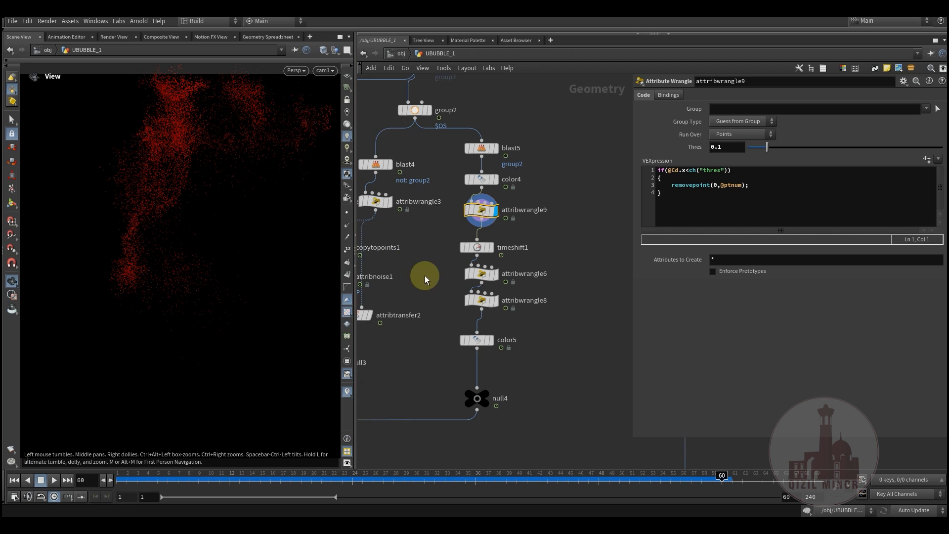
middle_drag(424, 275, 393, 222)
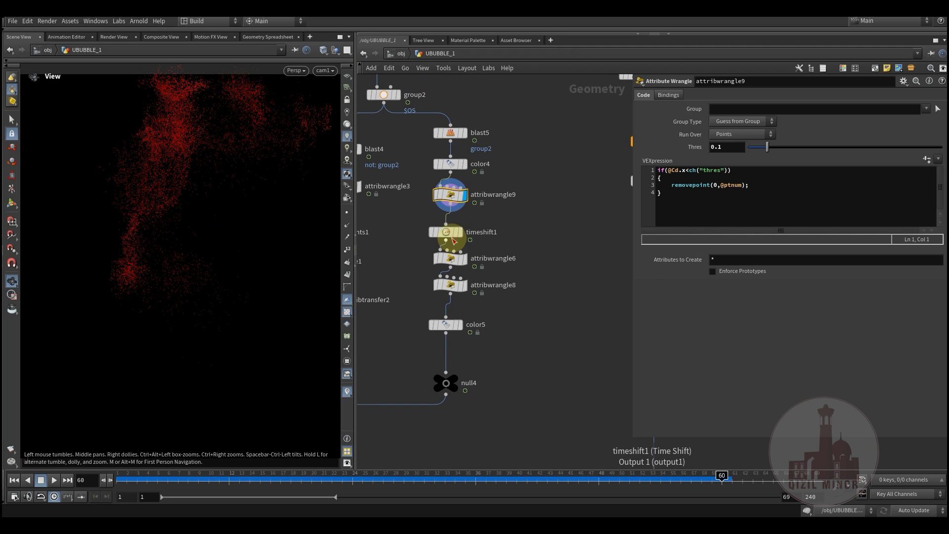
click(445, 232)
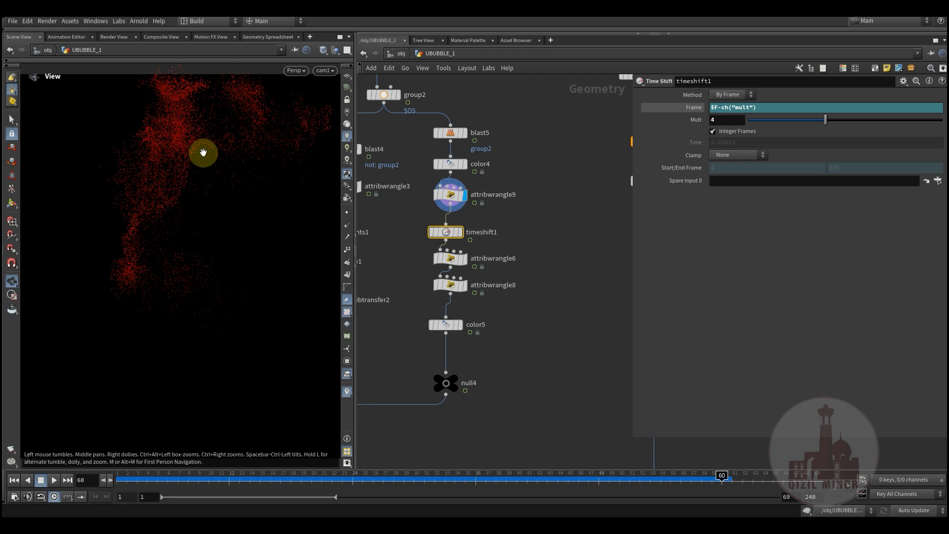
drag(447, 233, 455, 226)
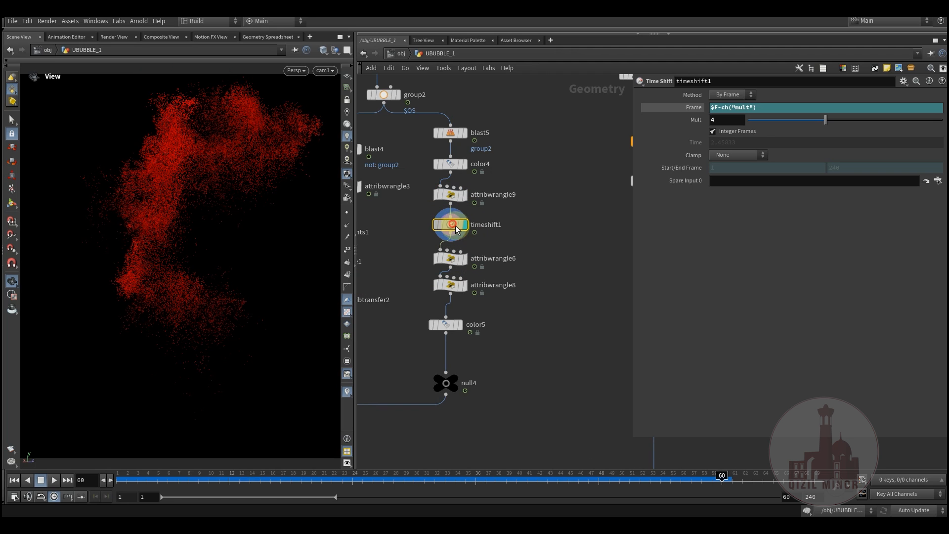
- Review the pscale code in attribwrangle6 and attribwrangle8, including the random size limits and the age-driven size ramp
middle_drag(538, 324, 537, 298)
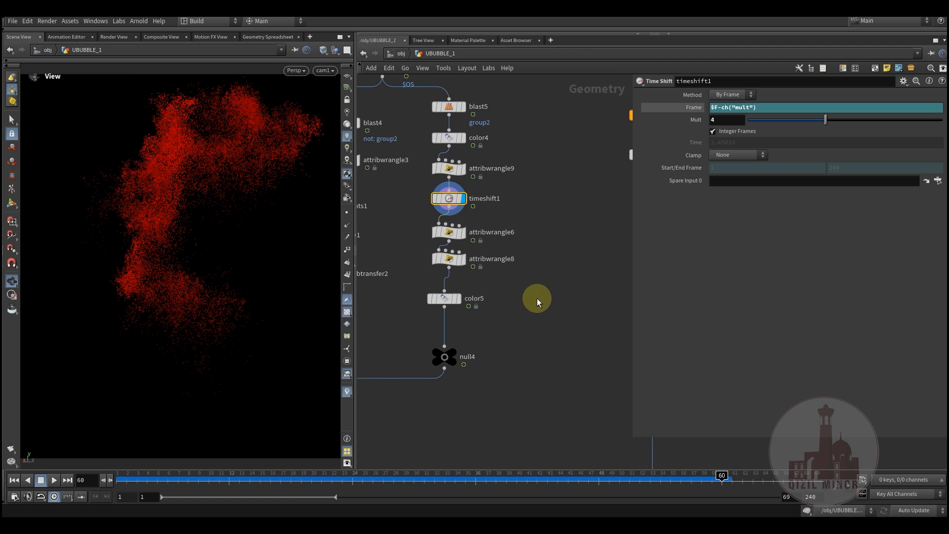
click(445, 236)
drag(449, 259, 450, 267)
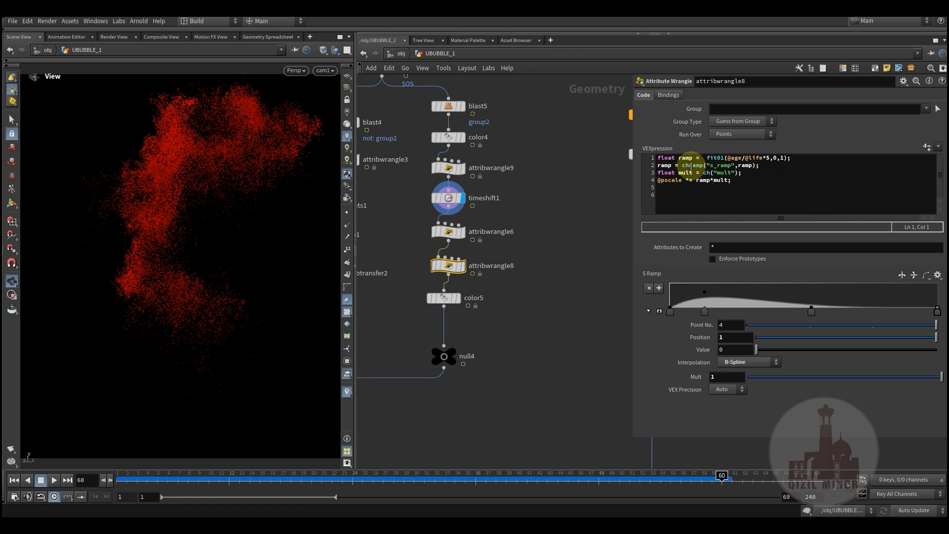
click(694, 157)
drag(681, 158, 678, 157)
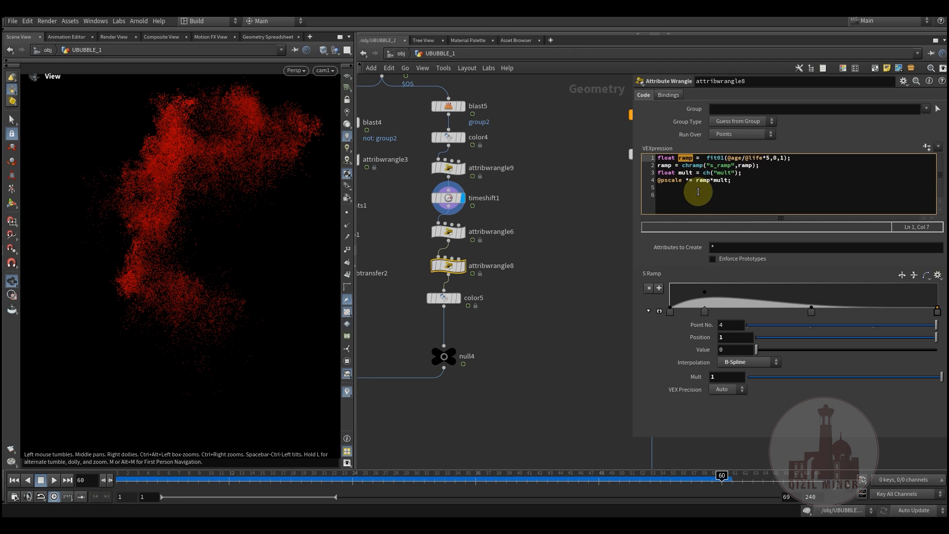
click(449, 232)
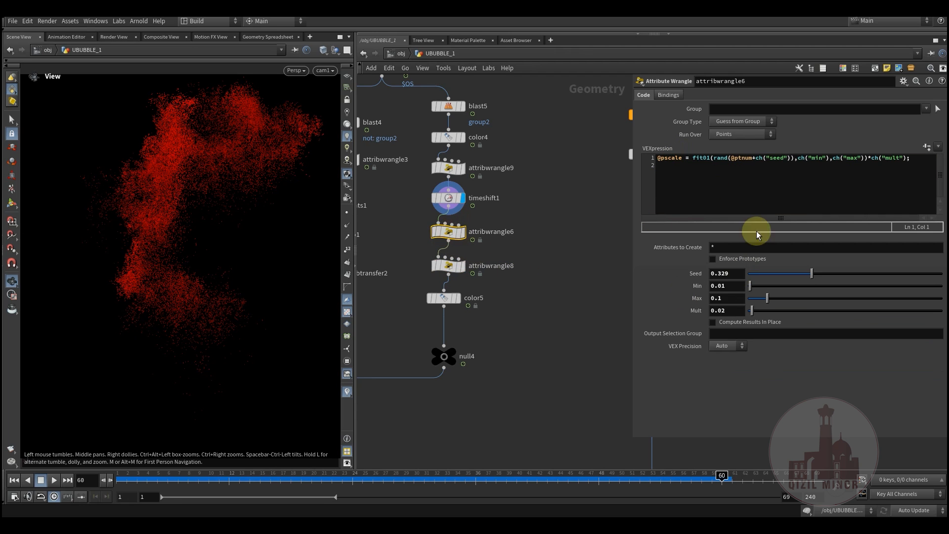
click(446, 268)
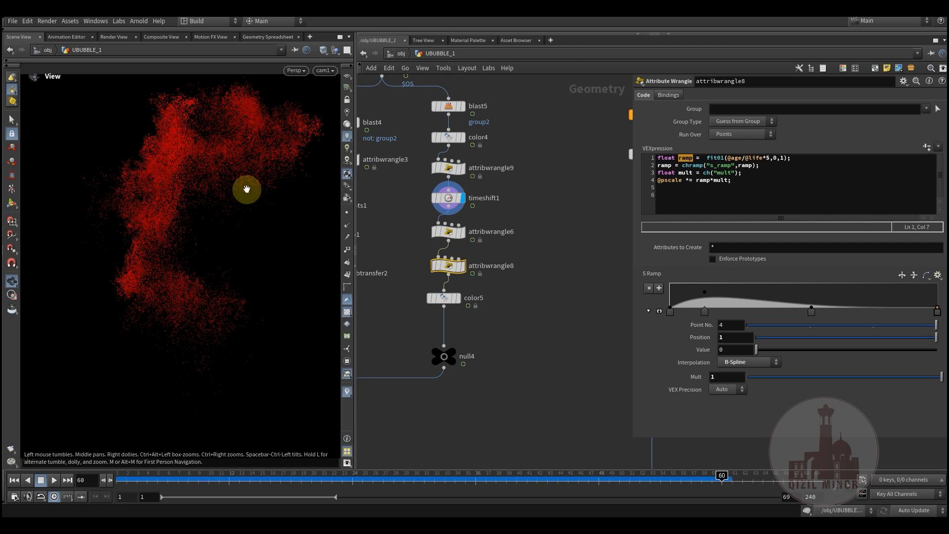
- Add a point near the tail of attribwrangle8's size ramp, shift point 3 to position 0.408503, and display null4
click(826, 306)
drag(812, 317, 780, 313)
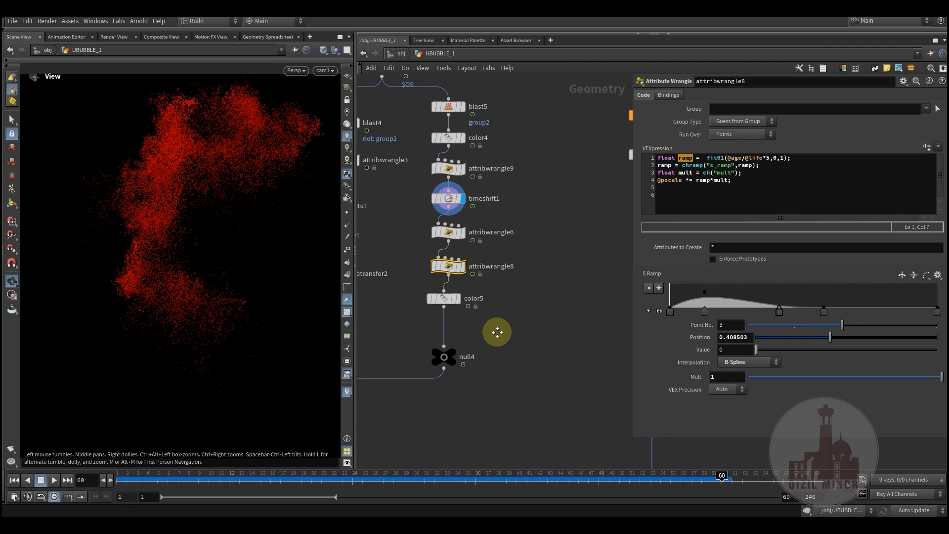
middle_drag(494, 328, 508, 313)
click(479, 322)
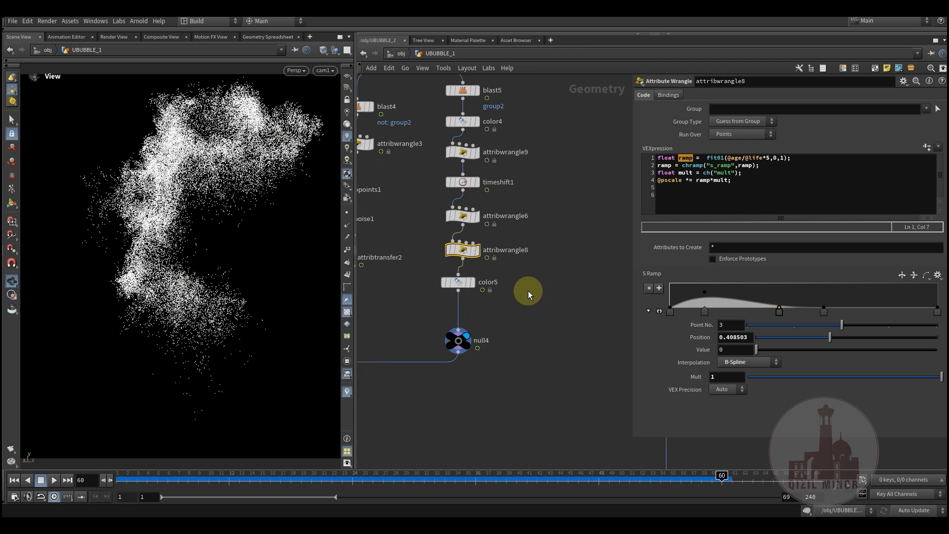
- Review color5's constant white color, display the merged result at null6, and scrub the timeline to frame 34
click(461, 284)
scroll(495, 331, down, 2)
middle_drag(494, 331, 593, 246)
scroll(495, 282, down, 1)
middle_drag(496, 282, 520, 279)
scroll(461, 325, up, 3)
drag(130, 478, 455, 476)
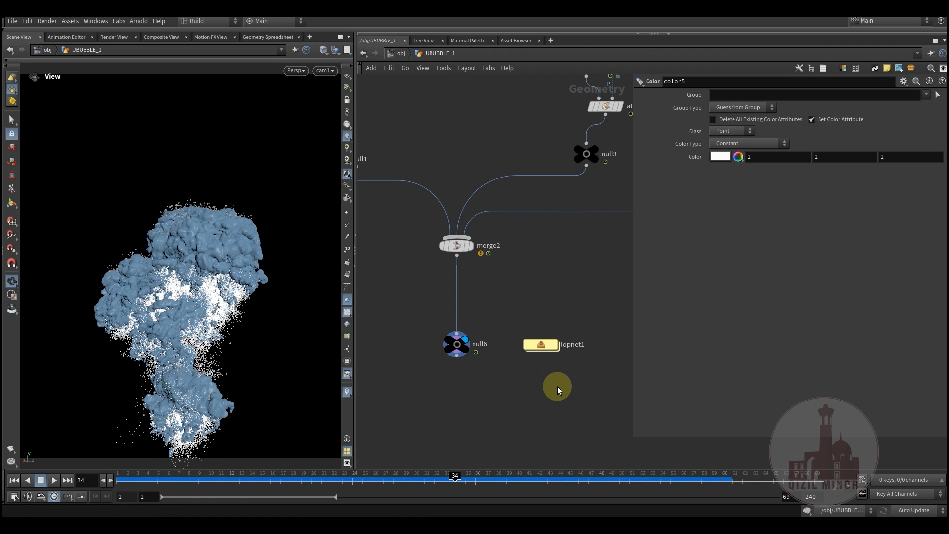
- Open lopnet1 and wire sopimport1 directly into materiallibrary1 to render it alone at frame 47
double_click(510, 338)
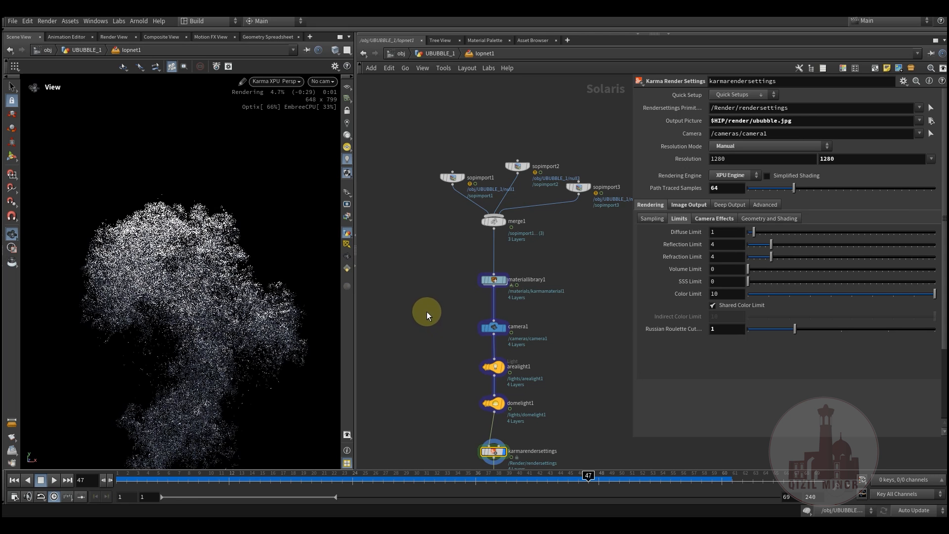
scroll(440, 239, up, 4)
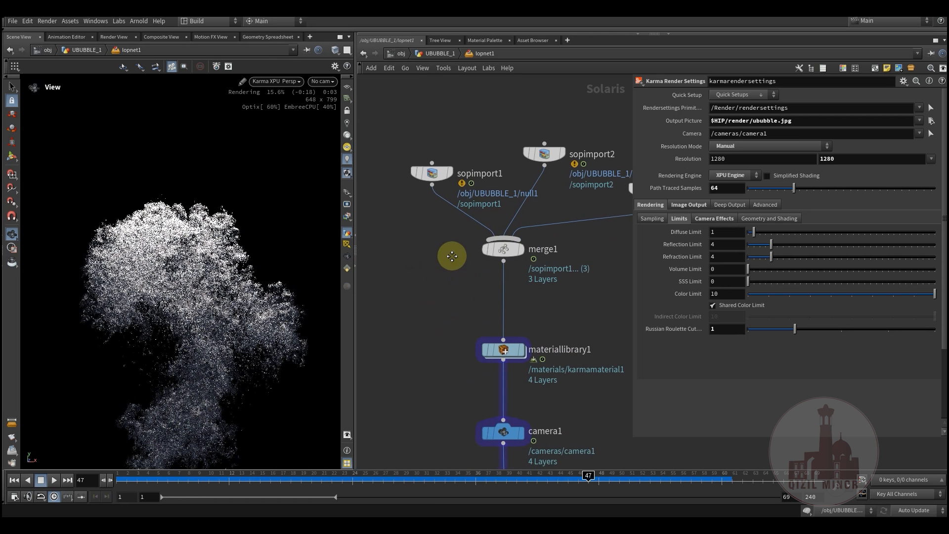
middle_drag(452, 256, 455, 241)
drag(435, 171, 508, 325)
middle_drag(399, 265, 406, 296)
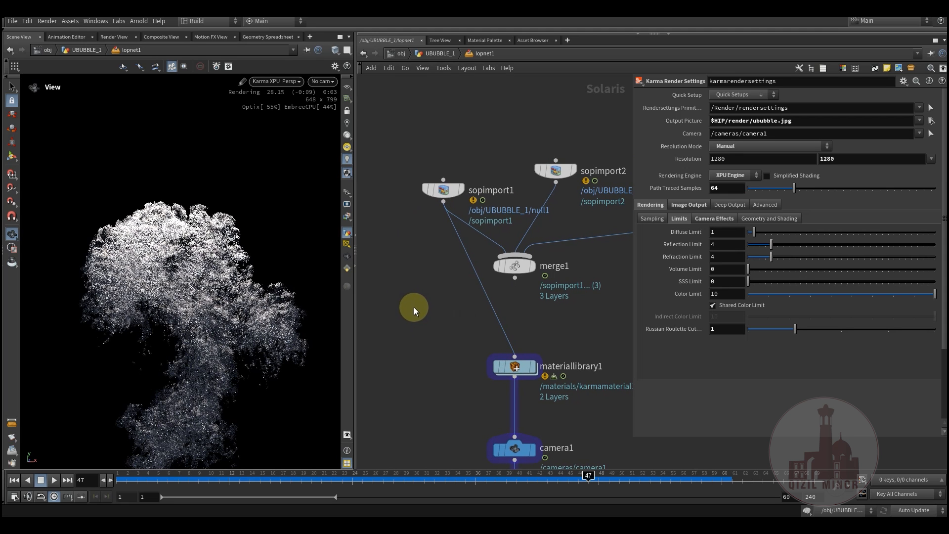
middle_drag(414, 307, 416, 315)
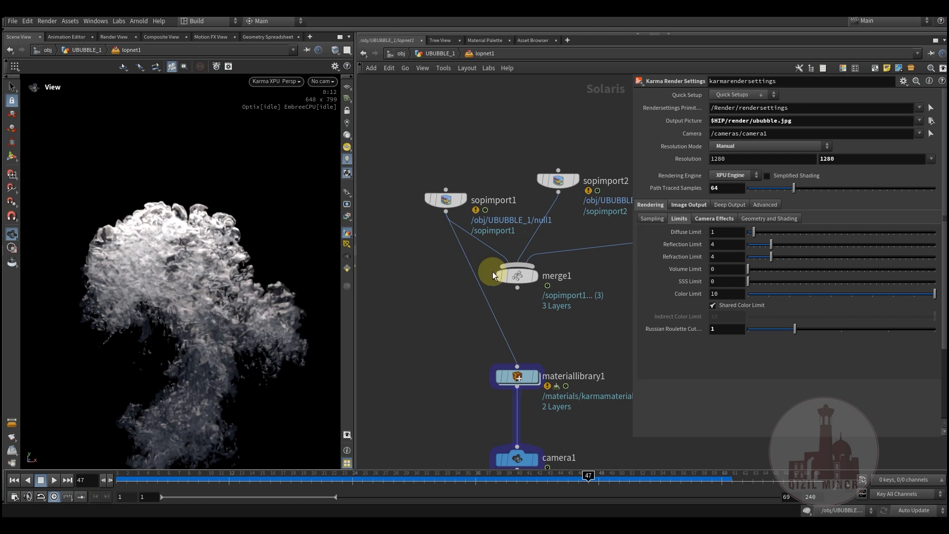
- Wire sopimport2 and then sopimport3 directly into materiallibrary1 to render each import separately
click(558, 193)
click(517, 366)
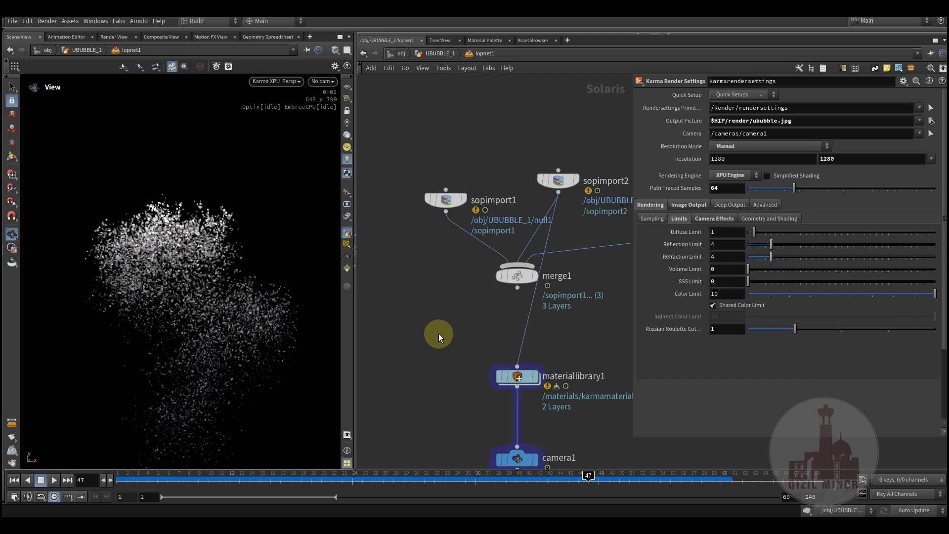
middle_drag(470, 316, 386, 280)
click(583, 207)
click(436, 344)
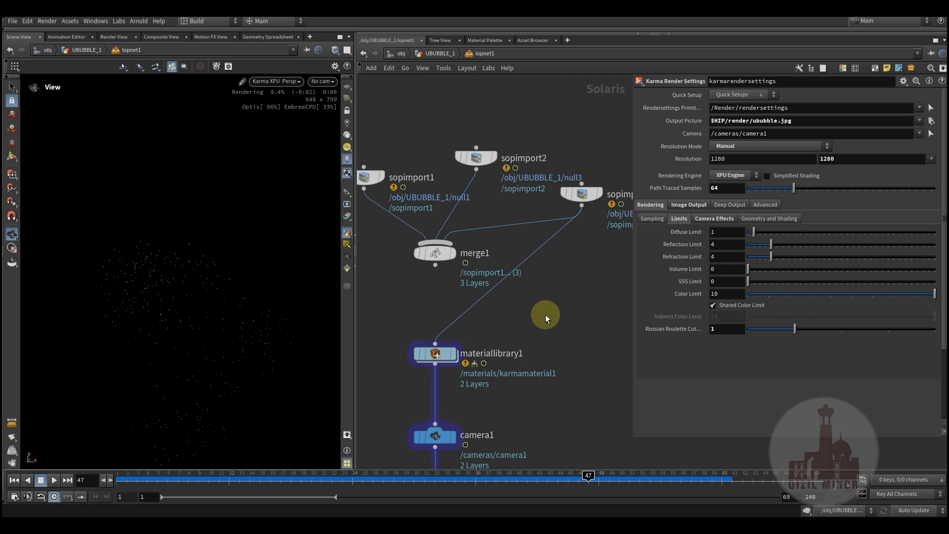
middle_drag(547, 313, 557, 290)
middle_drag(520, 325, 553, 336)
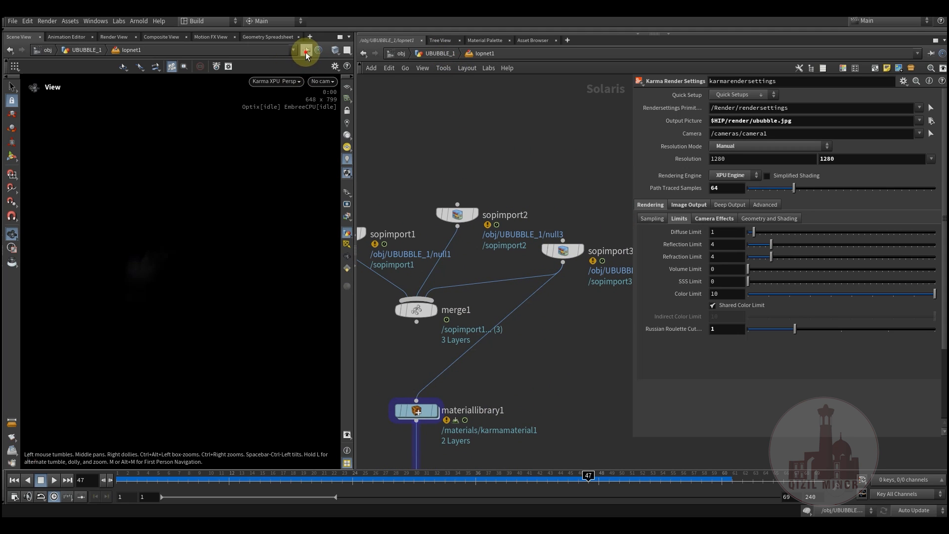
- Return to the UBUBBLE_1 network, raise attribwrangle6's Mult to 0.056, and reopen lopnet1
click(437, 53)
middle_drag(464, 153, 515, 228)
click(517, 201)
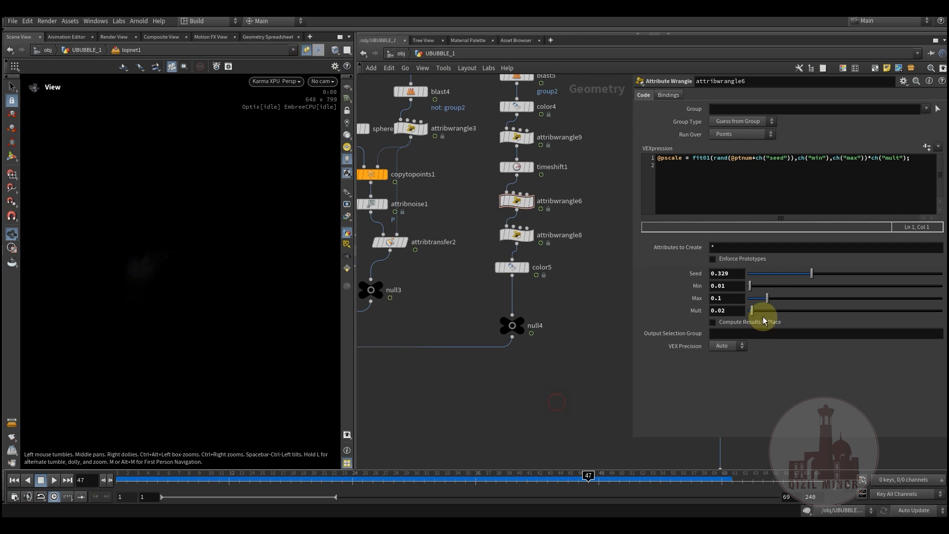
drag(751, 311, 759, 311)
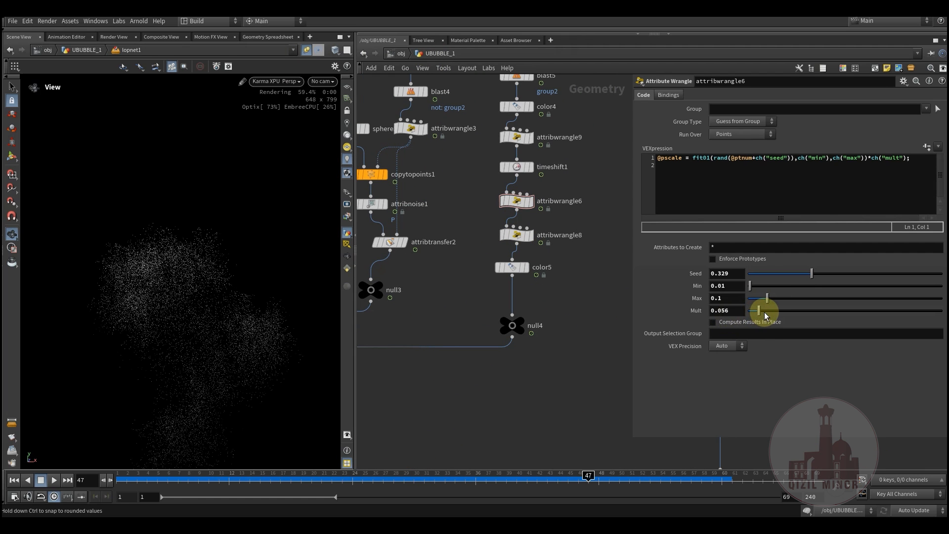
middle_drag(506, 394, 555, 165)
double_click(466, 358)
scroll(492, 334, up, 3)
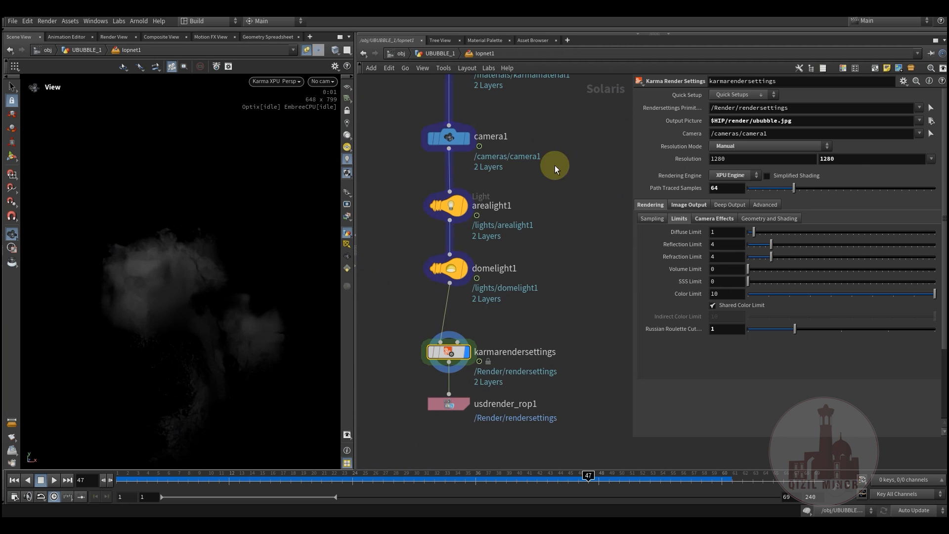
- Set the denoiser of karmarendersettings to No Denoiser in its image output filters
click(690, 207)
click(700, 220)
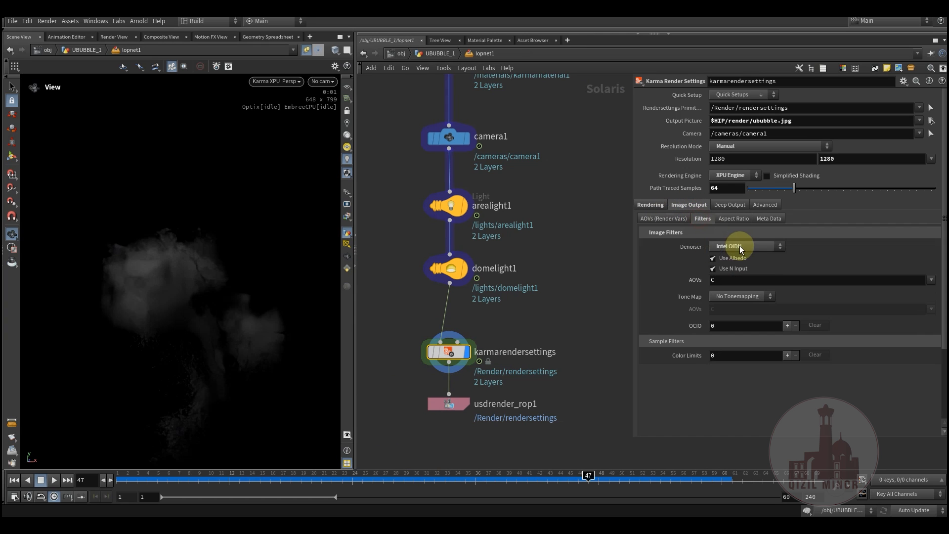
click(742, 257)
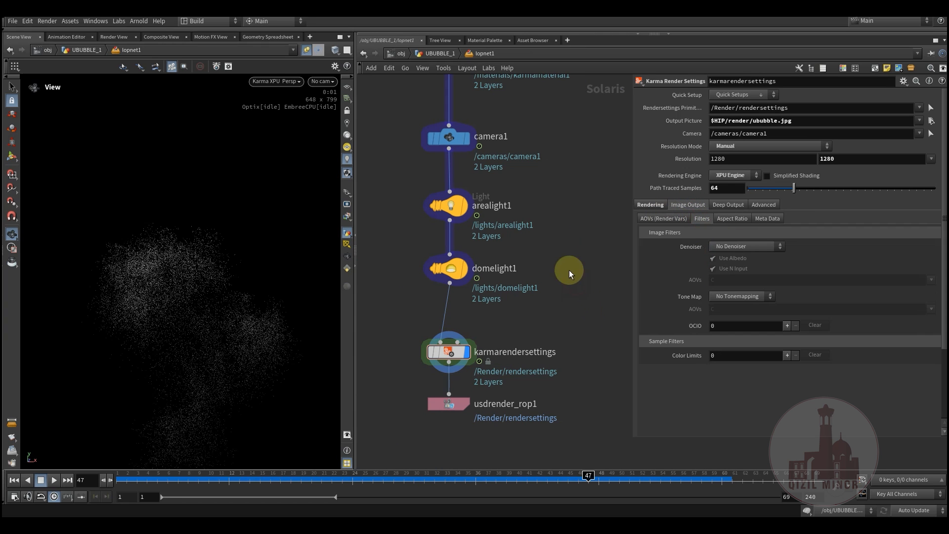
- Reconnect merge1's output to the input of materiallibrary1
middle_drag(564, 218, 543, 352)
scroll(546, 336, down, 3)
scroll(518, 287, up, 3)
middle_drag(551, 213, 588, 231)
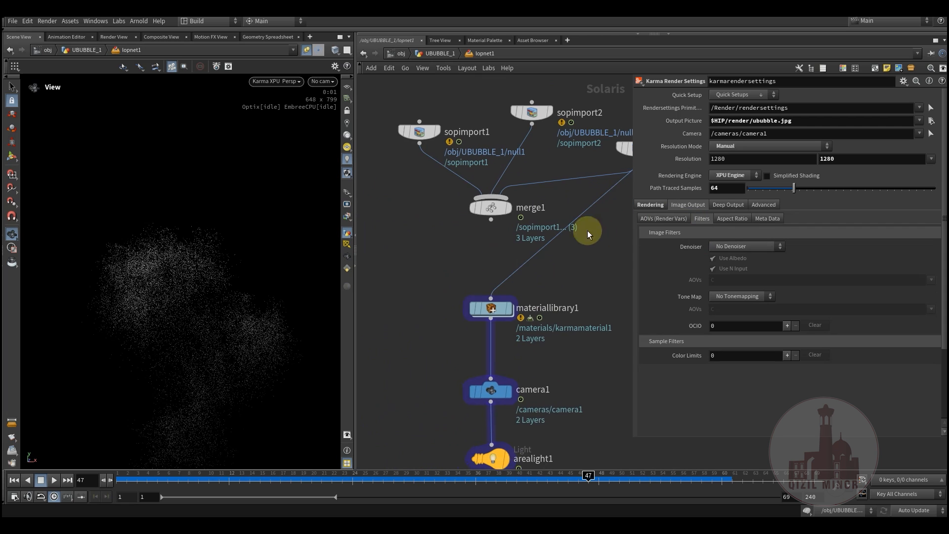
middle_drag(460, 244, 461, 270)
drag(493, 247, 489, 324)
- Bypass sopimport2 and sopimport3 so that only sopimport1 feeds the merge
middle_drag(538, 179, 484, 258)
drag(472, 205, 594, 261)
click(462, 217)
middle_drag(457, 159, 487, 175)
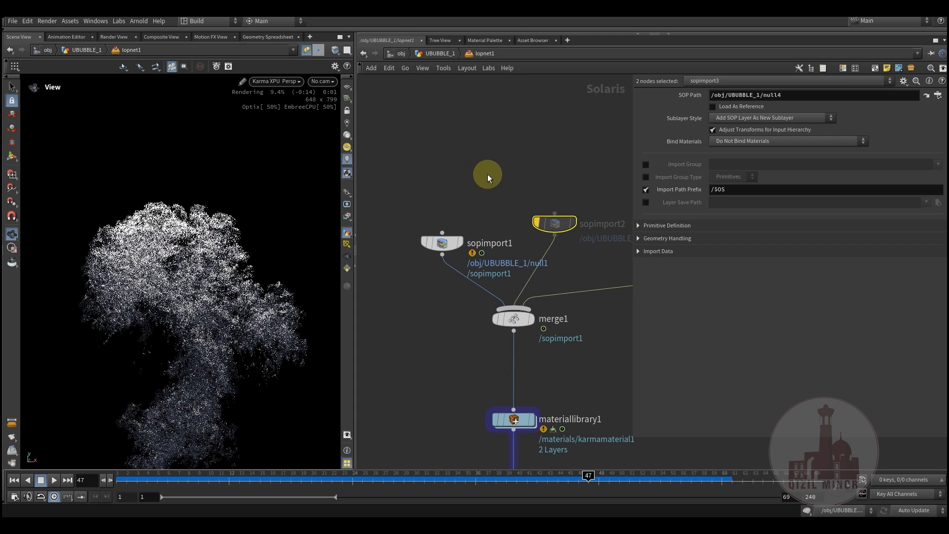
middle_drag(445, 363, 438, 325)
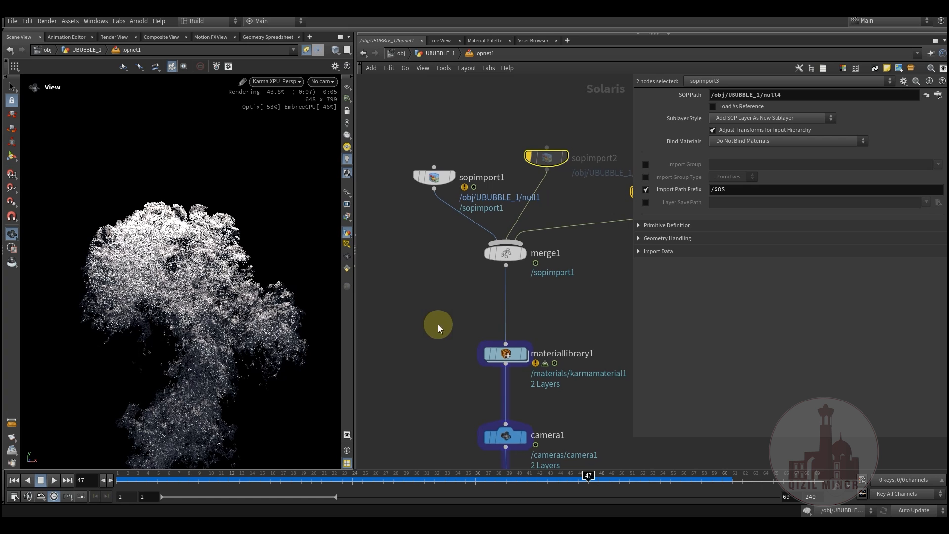
- Look through /cameras/camera1 in the Karma viewport and check the sopimport1 render at frame 43
drag(452, 187, 587, 205)
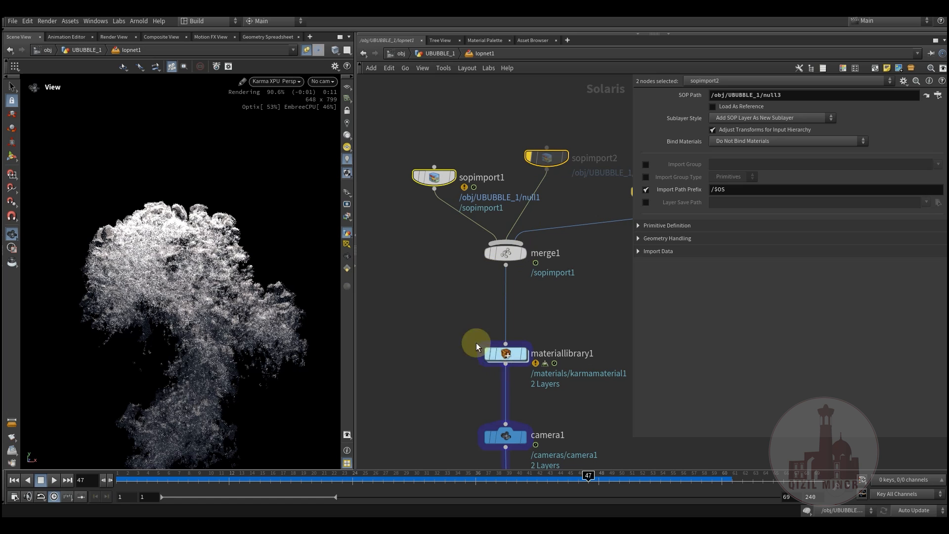
middle_drag(485, 331, 380, 337)
drag(581, 187, 546, 277)
middle_drag(473, 310, 527, 281)
middle_drag(578, 245, 553, 334)
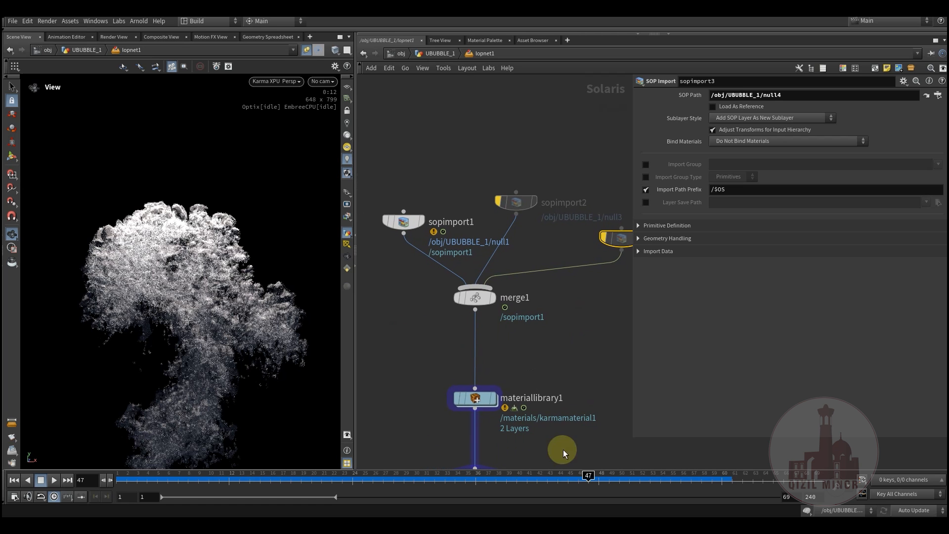
click(323, 81)
click(339, 101)
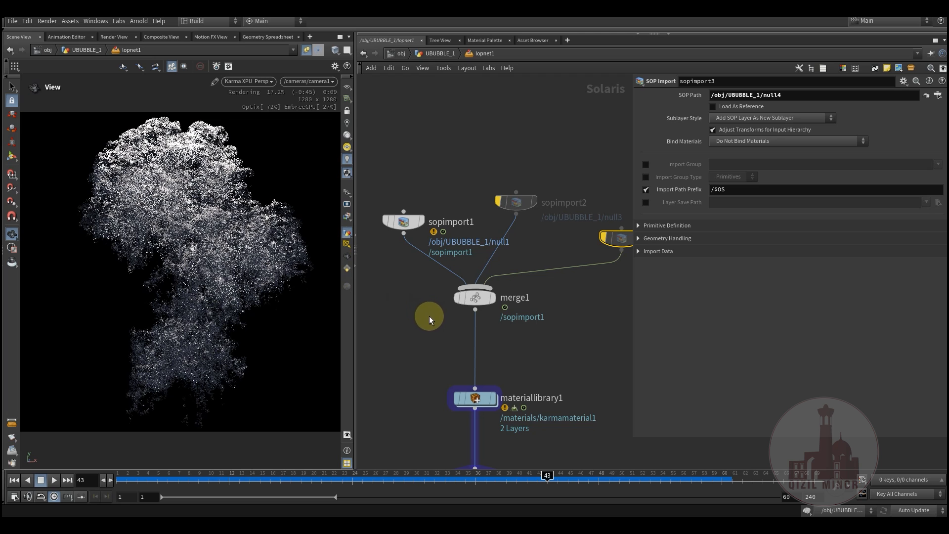
middle_drag(418, 330, 427, 334)
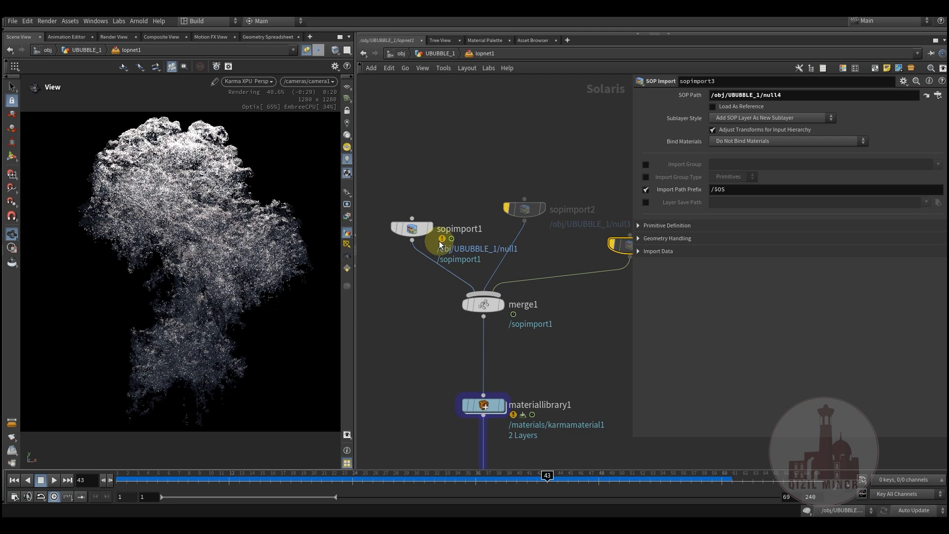
- Re-enable sopimport2 and move the timeline to frame 29 to check the combined render
mouse_move(529, 213)
click(501, 186)
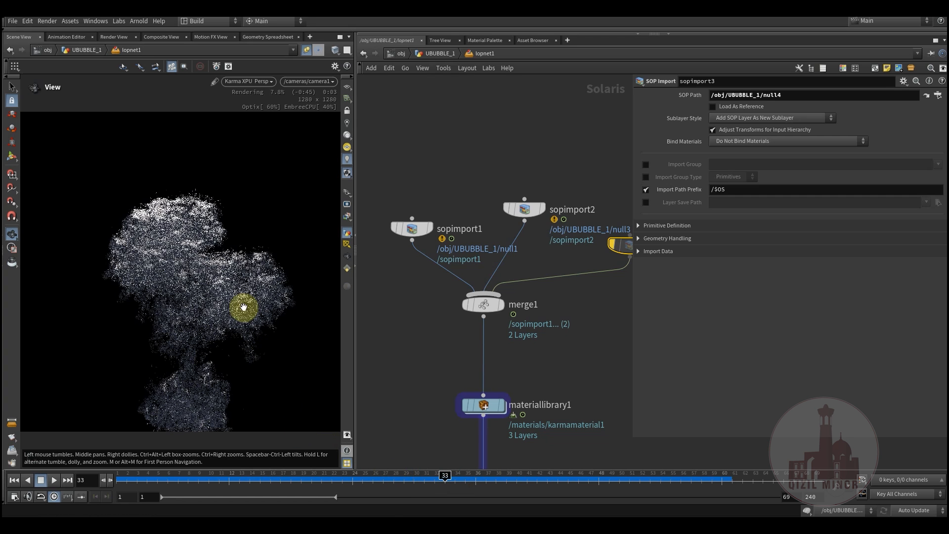
click(399, 479)
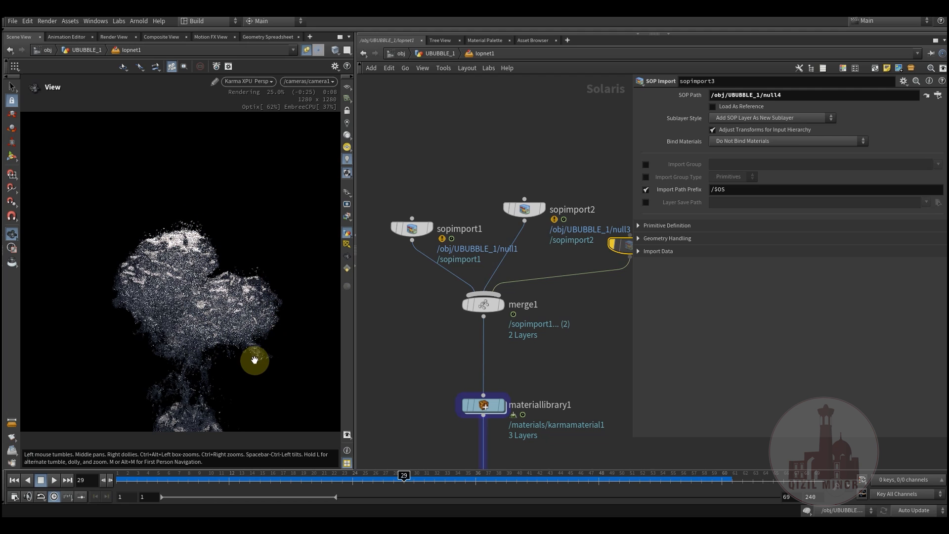
- Re-enable sopimport3 and check the render of all three merged imports at frame 37
middle_drag(562, 322, 530, 295)
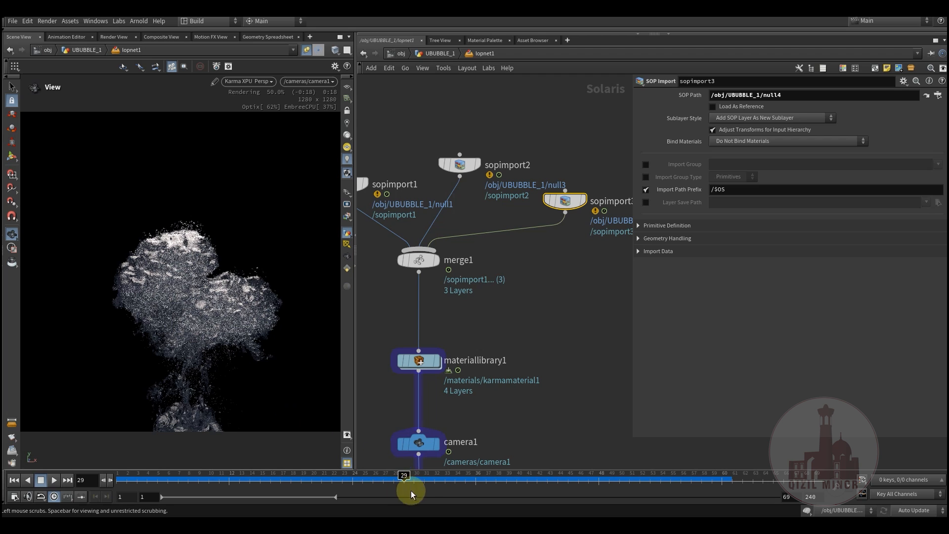
click(433, 479)
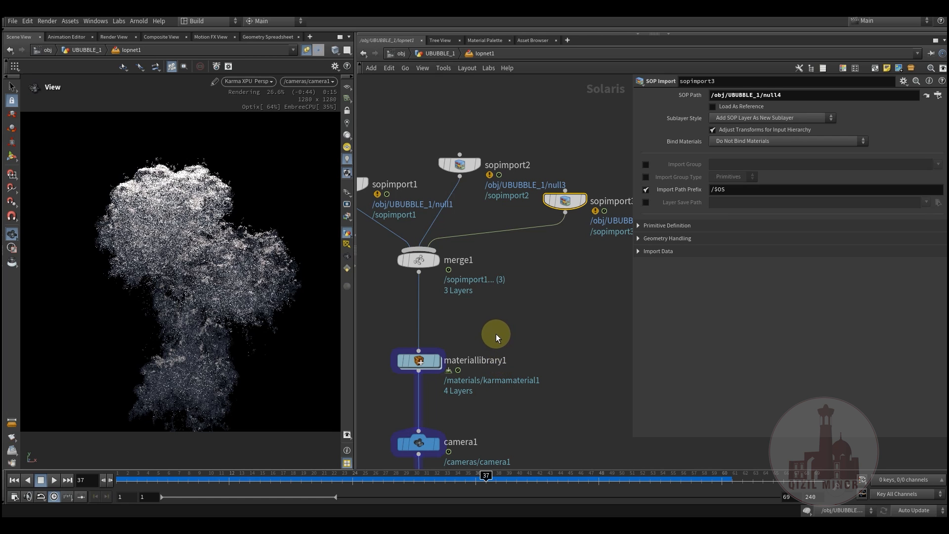
middle_drag(507, 322, 532, 281)
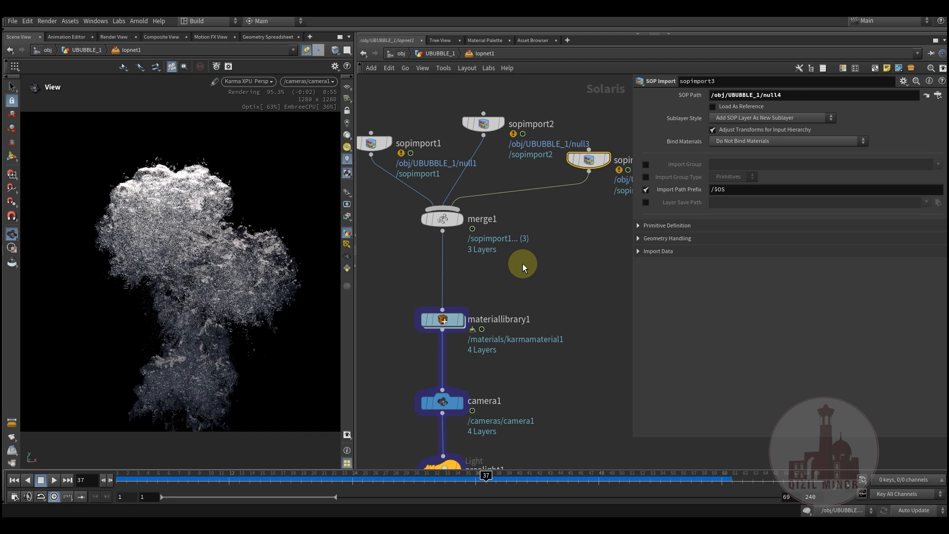
middle_drag(537, 267, 530, 294)
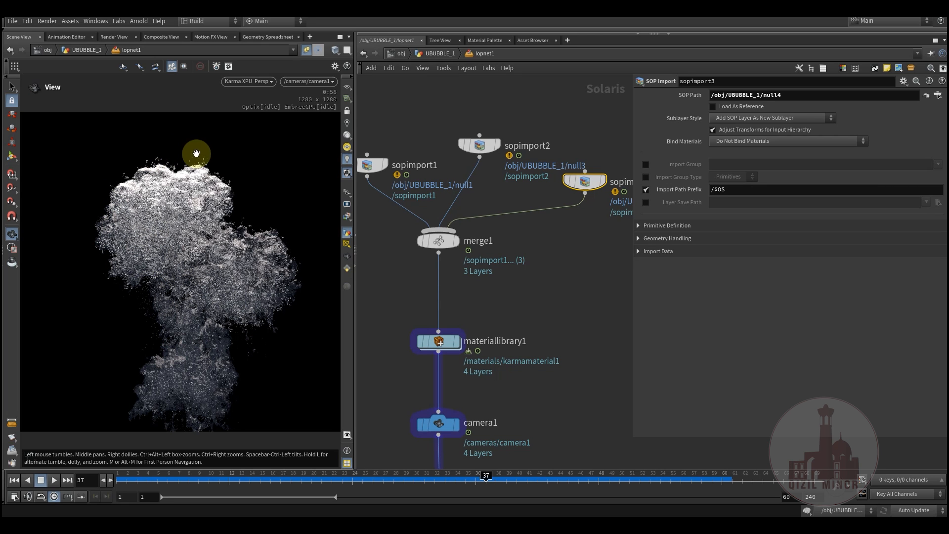
middle_drag(541, 231, 537, 257)
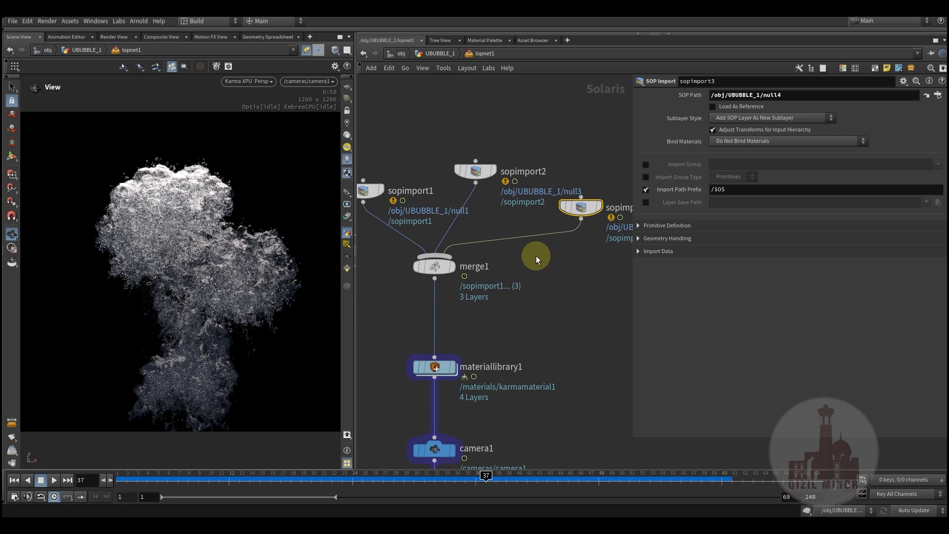
- Return to the UBUBBLE_1 network, locate the popnet2 particle branch, and display its source sphere2
click(435, 55)
scroll(453, 333, down, 5)
middle_drag(500, 343, 439, 334)
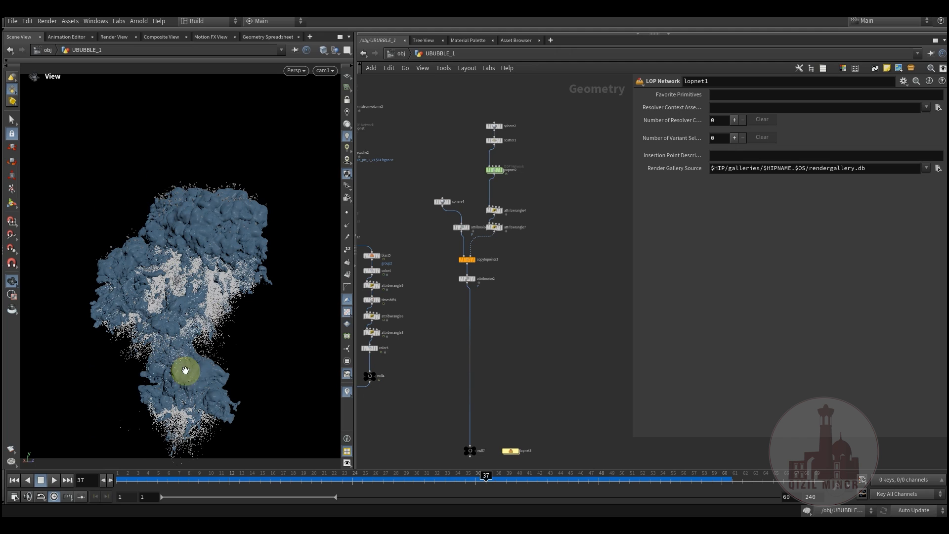
scroll(515, 351, up, 5)
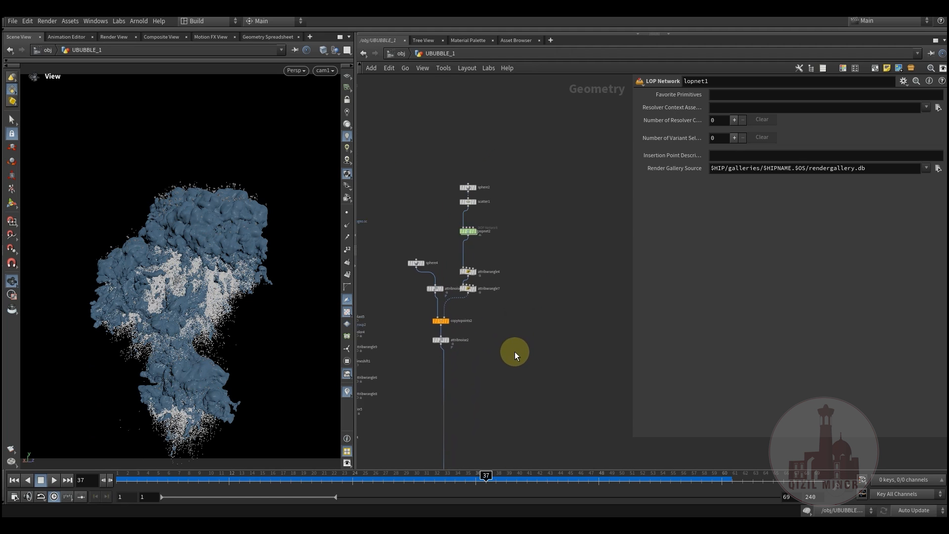
scroll(566, 205, down, 6)
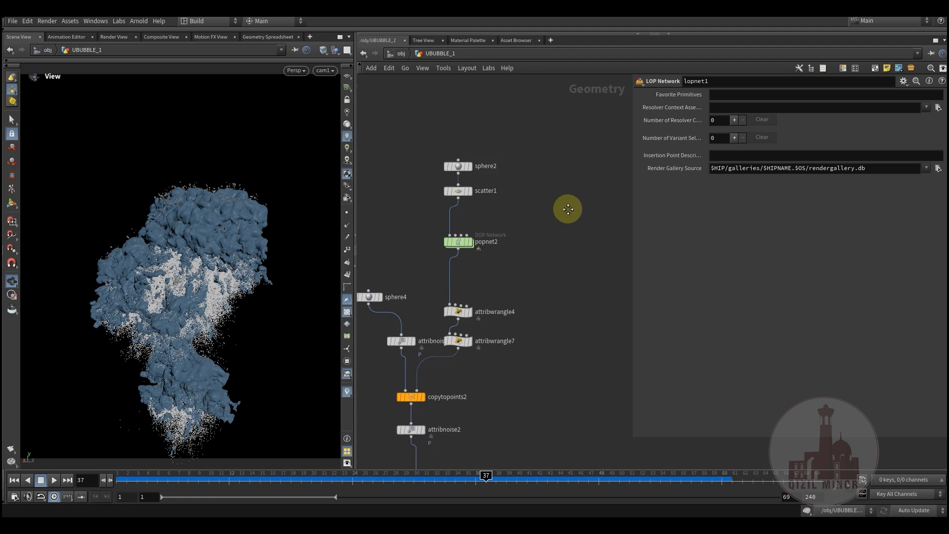
scroll(515, 376, up, 3)
scroll(480, 255, up, 3)
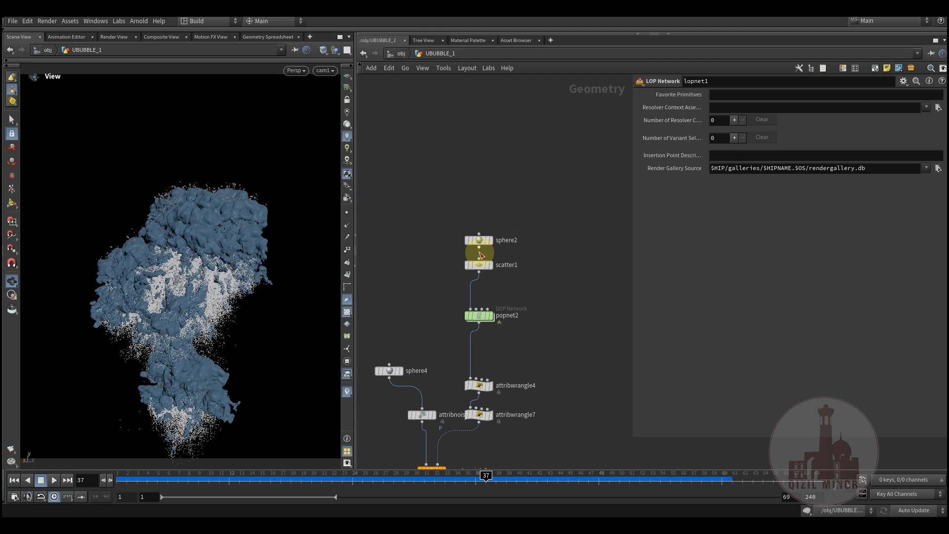
click(492, 240)
middle_drag(496, 260, 485, 184)
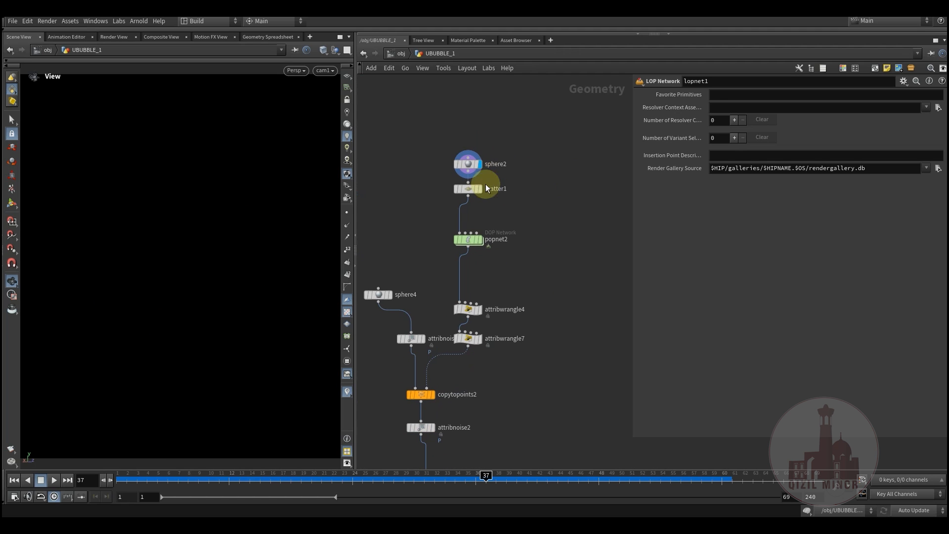
middle_drag(558, 316, 568, 259)
middle_drag(555, 186, 560, 243)
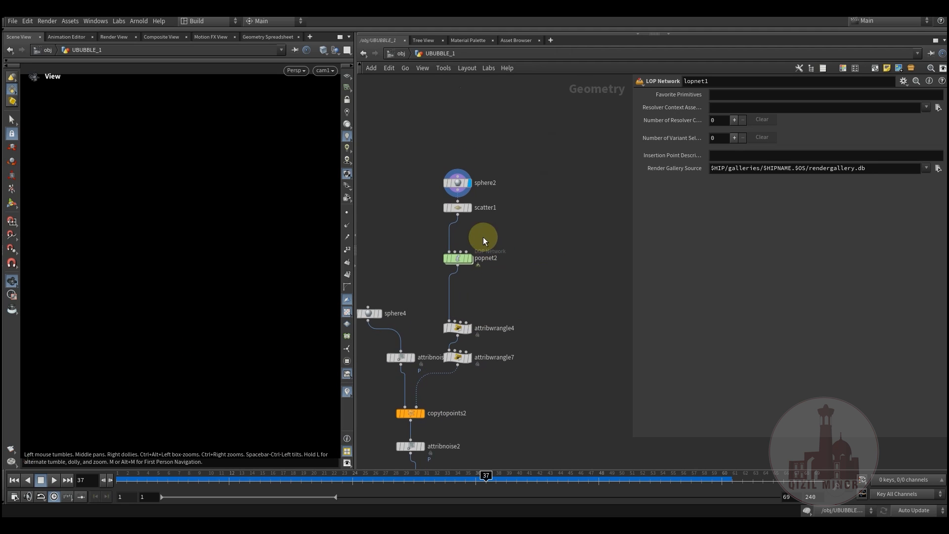
- Review the sphere2 parameters, then display scatter1 and examine its Force Total Count setting
scroll(460, 222, up, 3)
mouse_move(440, 201)
click(451, 164)
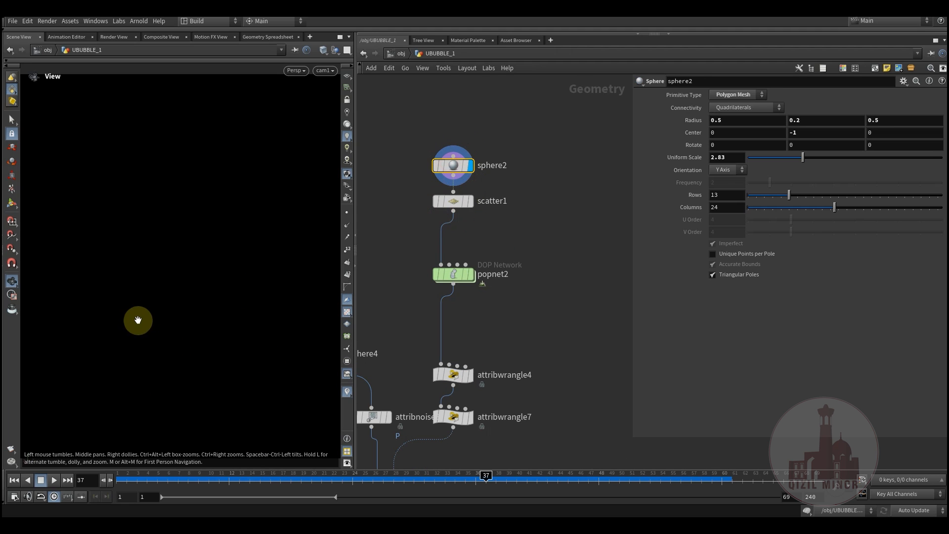
mouse_move(203, 332)
mouse_down()
mouse_move(198, 309)
mouse_move(218, 288)
mouse_move(197, 329)
mouse_up()
click(468, 202)
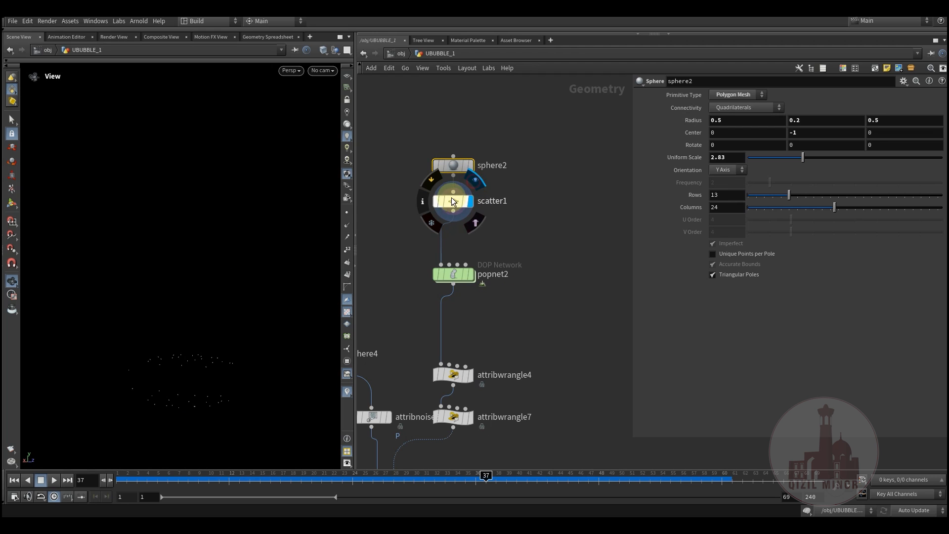
middle_drag(536, 333, 533, 272)
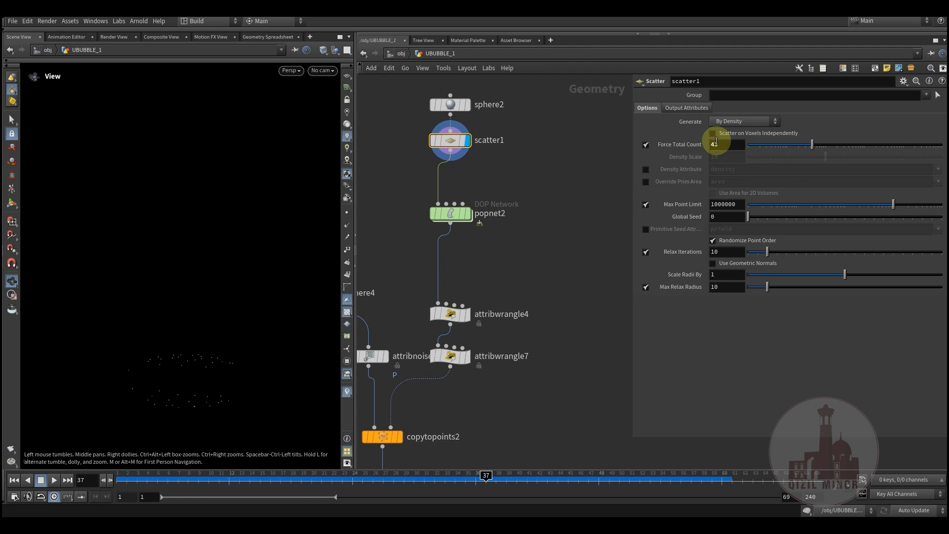
- Enter popnet2 and review the Birth and Source settings of source_first_input, including its constant birth rate
double_click(453, 217)
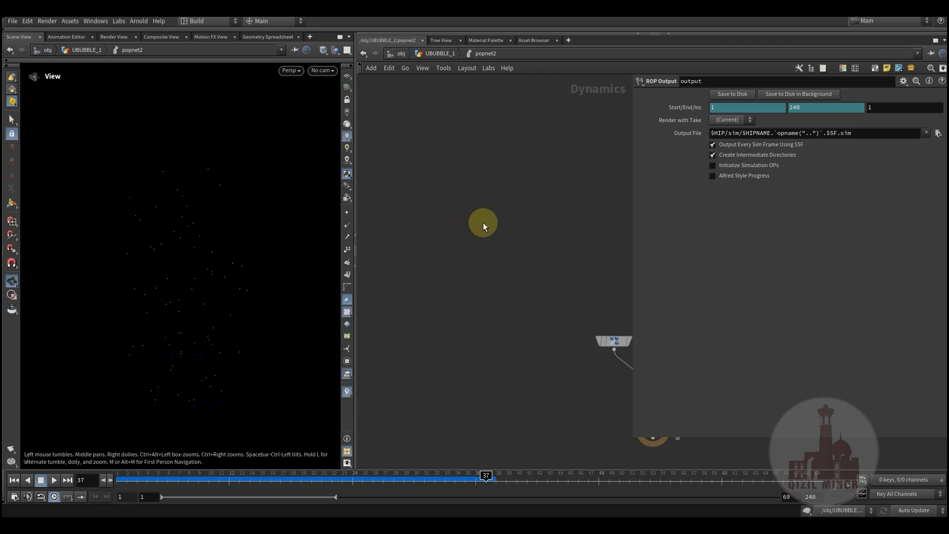
drag(460, 149, 564, 206)
middle_drag(481, 169, 441, 184)
double_click(720, 158)
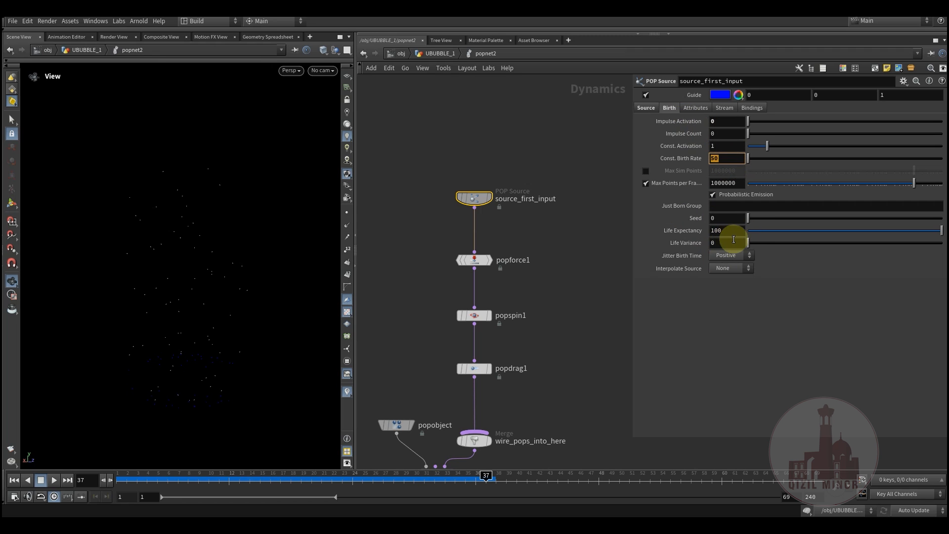
click(645, 108)
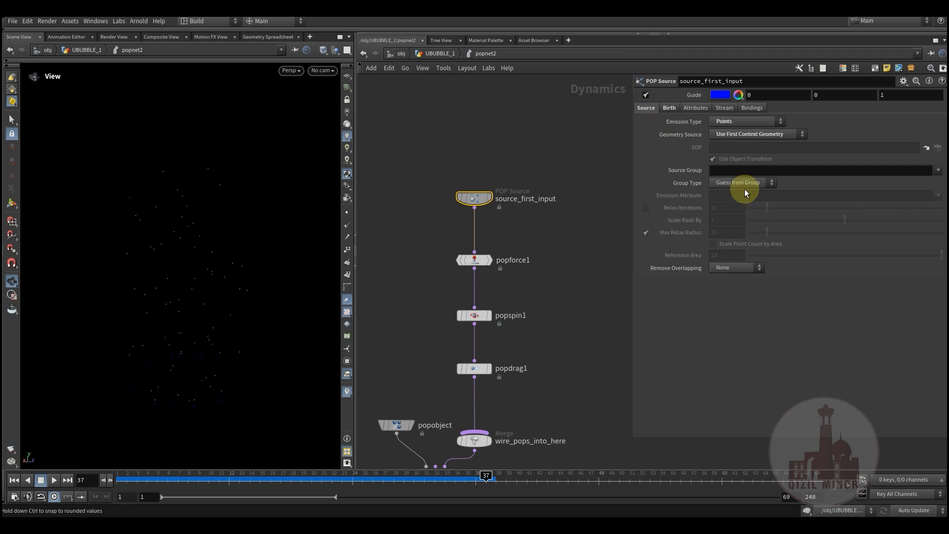
- Examine the force and noise settings of popforce1 and the axis, spin speed and VEXpression of popspin1
drag(396, 223, 582, 264)
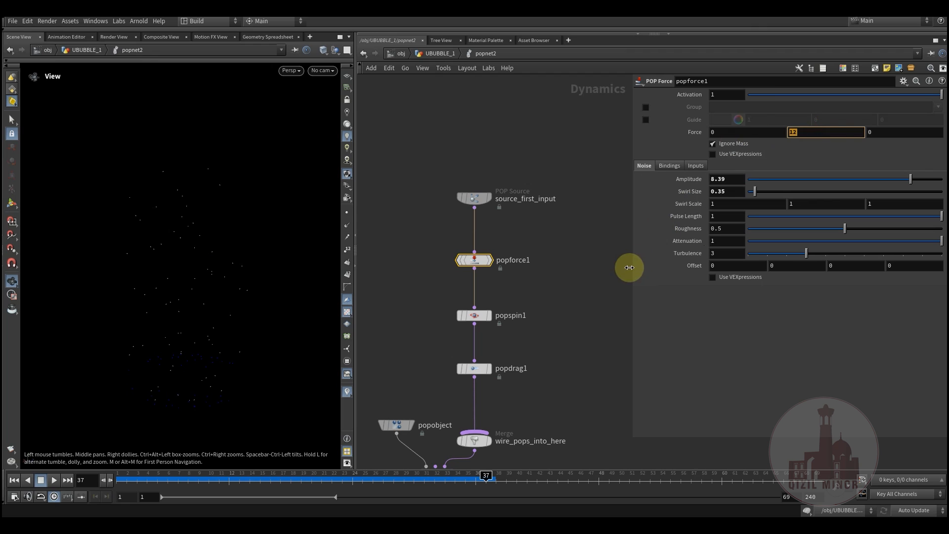
click(808, 133)
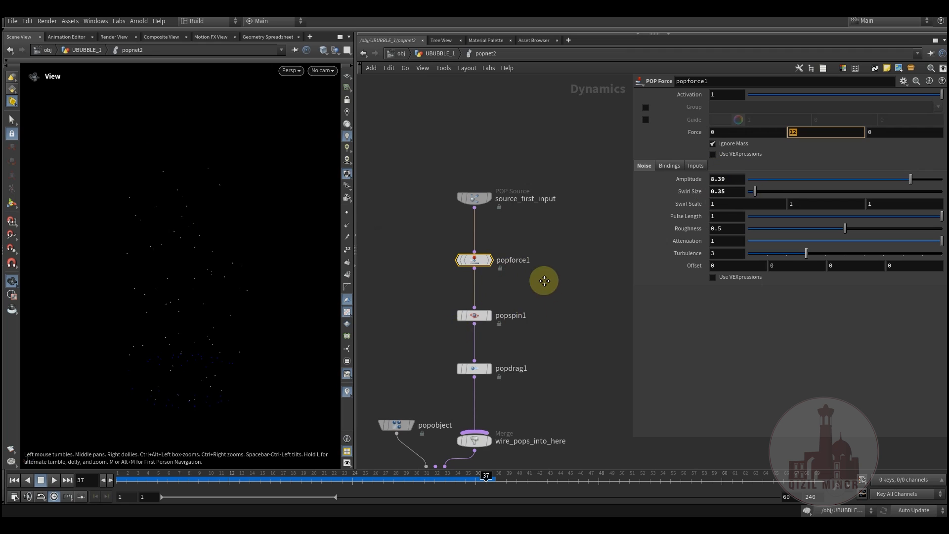
middle_drag(545, 281, 526, 238)
click(464, 273)
middle_drag(569, 287, 556, 259)
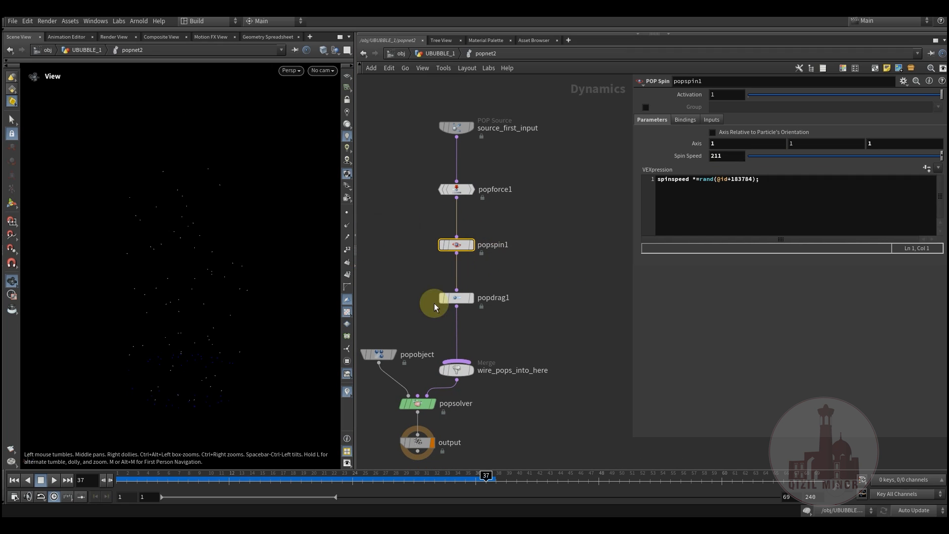
- Show the particle orientation axes in the viewport and scrub to frame 34 to check the spinning
click(347, 349)
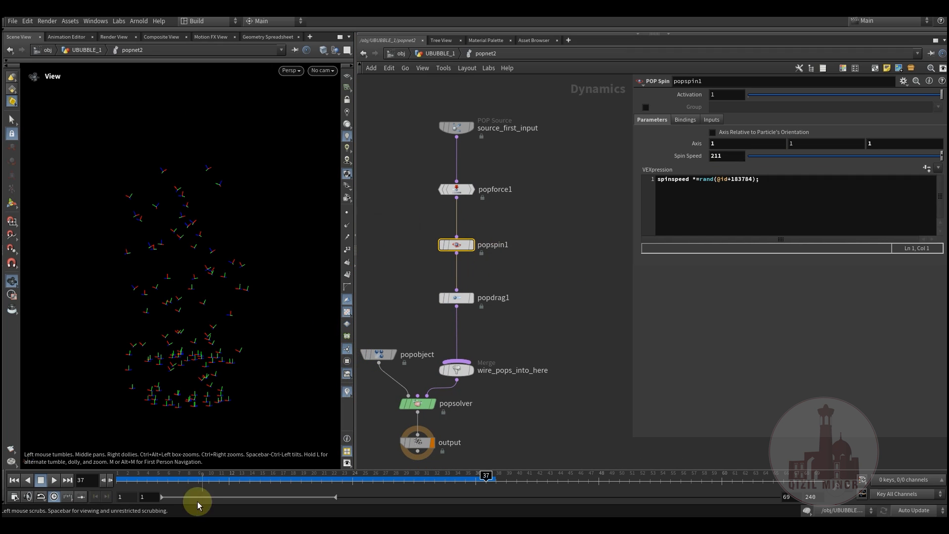
drag(190, 484, 454, 457)
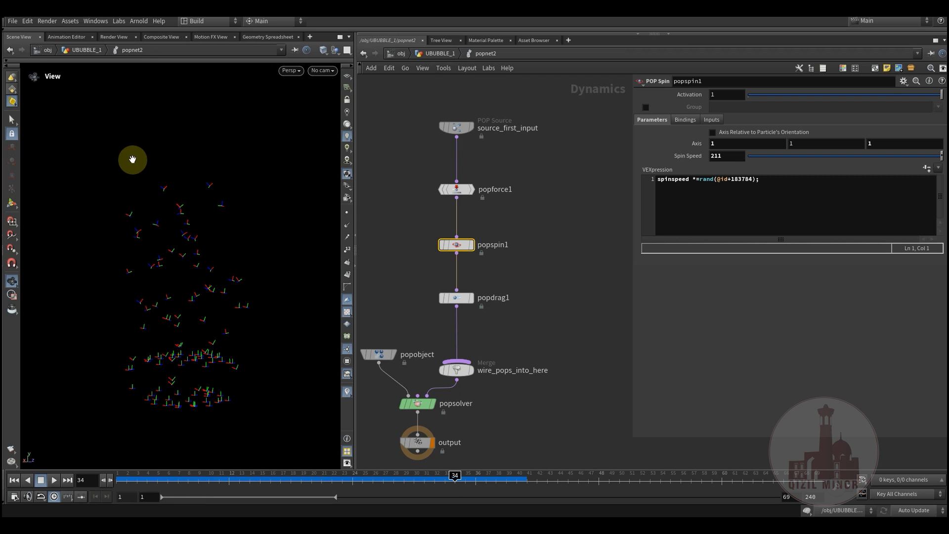
click(542, 276)
click(445, 56)
middle_drag(532, 282, 537, 247)
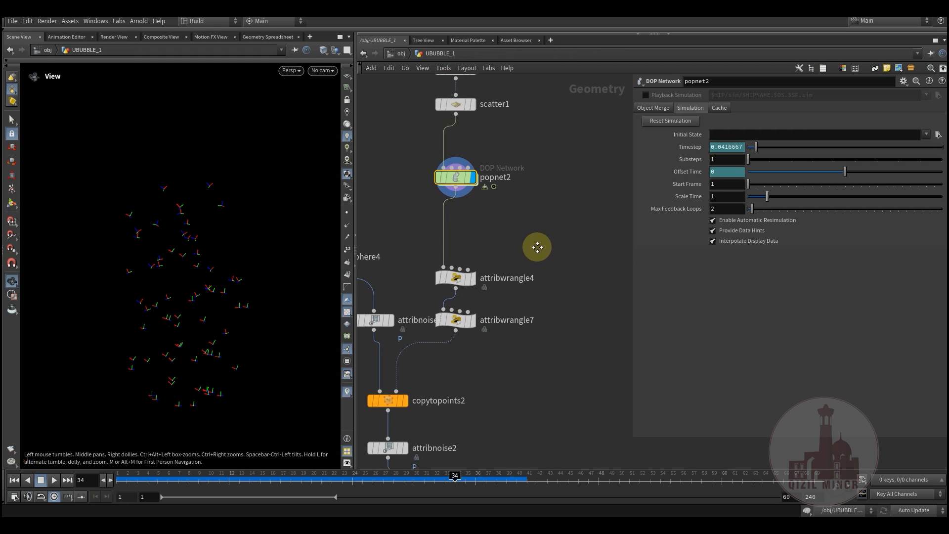
double_click(456, 179)
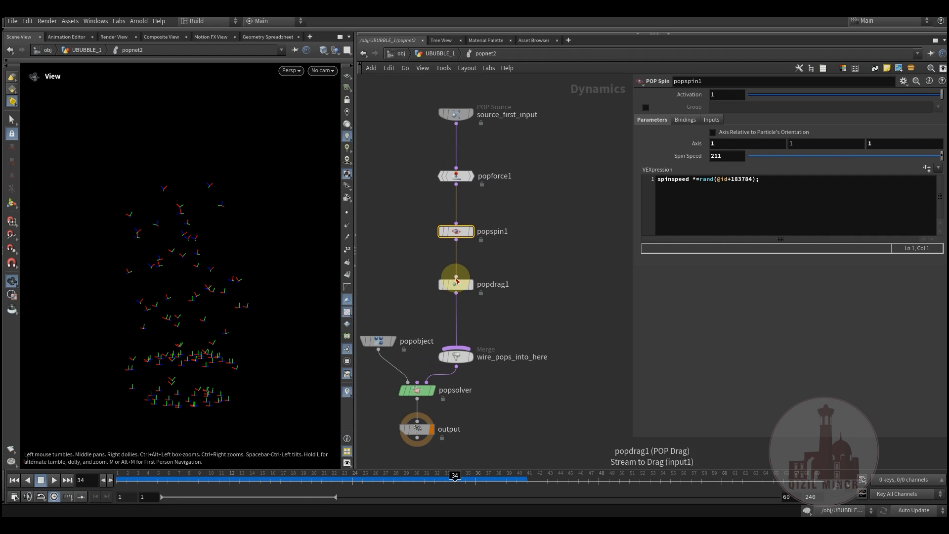
- Review the popdrag1 parameters and scrub the timeline to frame 62 to watch the particle motion
click(455, 277)
drag(193, 479, 423, 432)
drag(149, 478, 312, 479)
drag(138, 476, 742, 478)
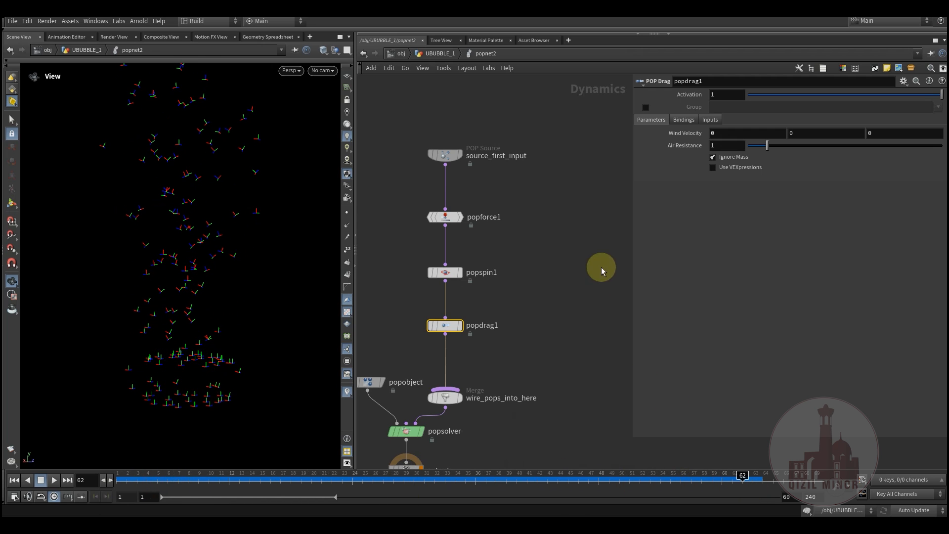
- Return to the UBUBBLE_1 network, move attribnoise3 beneath sphere4, and display it at frame 12
click(527, 277)
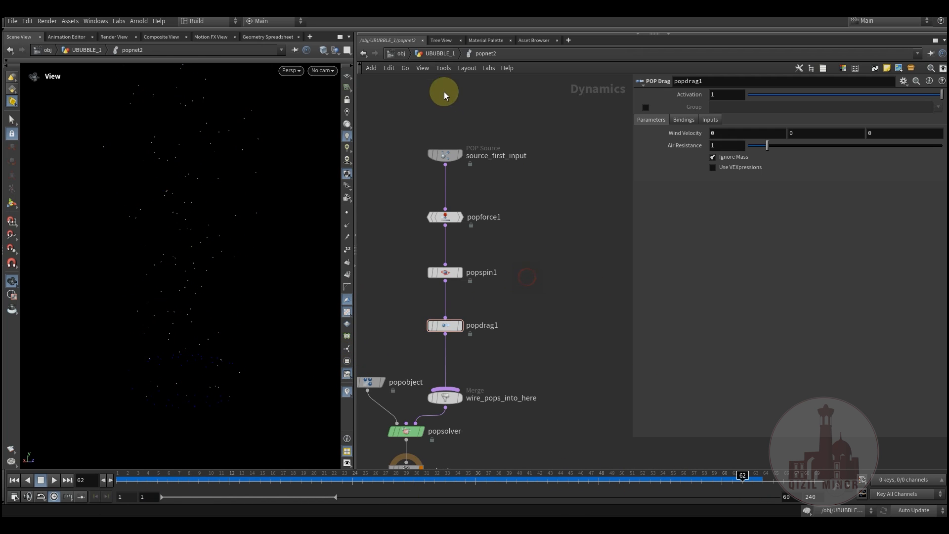
click(437, 58)
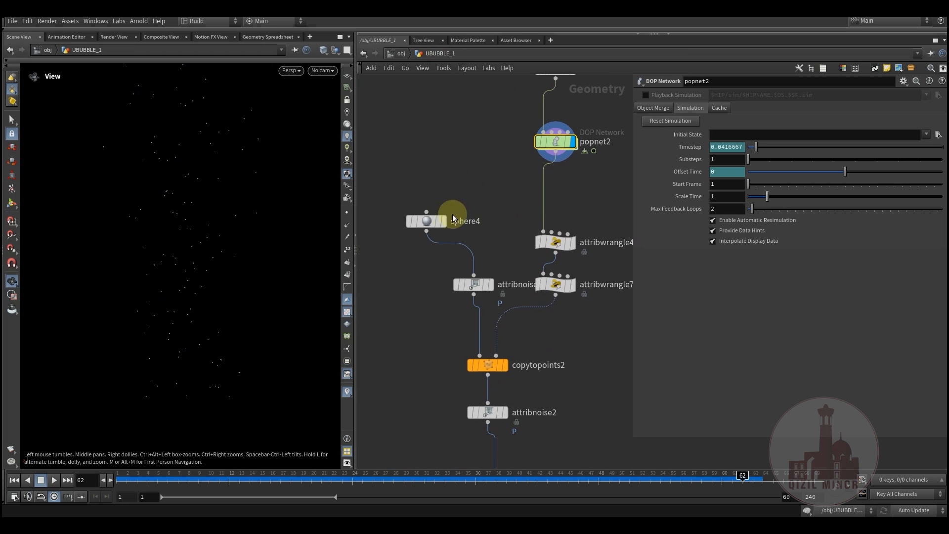
drag(468, 286, 428, 262)
key(r)
mouse_move(435, 248)
click(460, 235)
click(402, 474)
drag(404, 474, 229, 474)
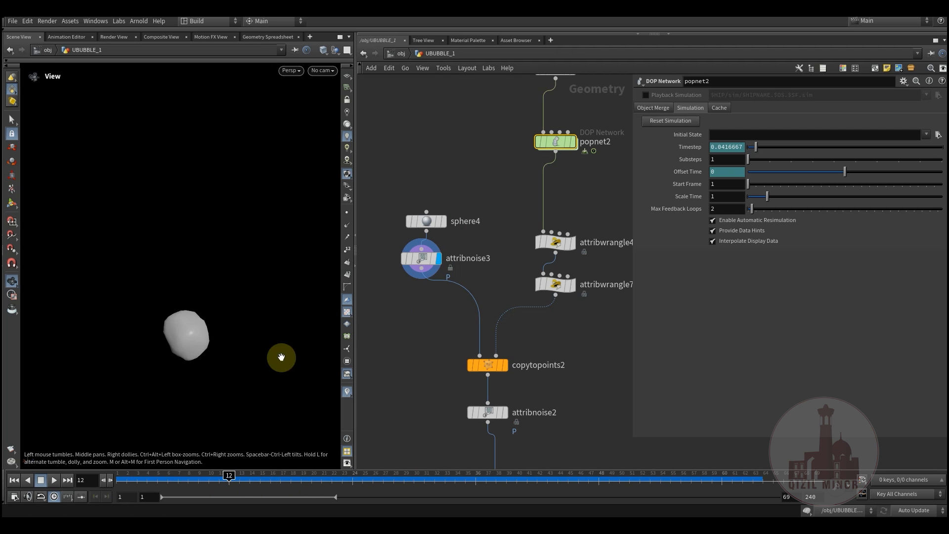
- Align attribnoise3 directly below sphere4 and review its noise parameters
middle_drag(432, 318, 415, 328)
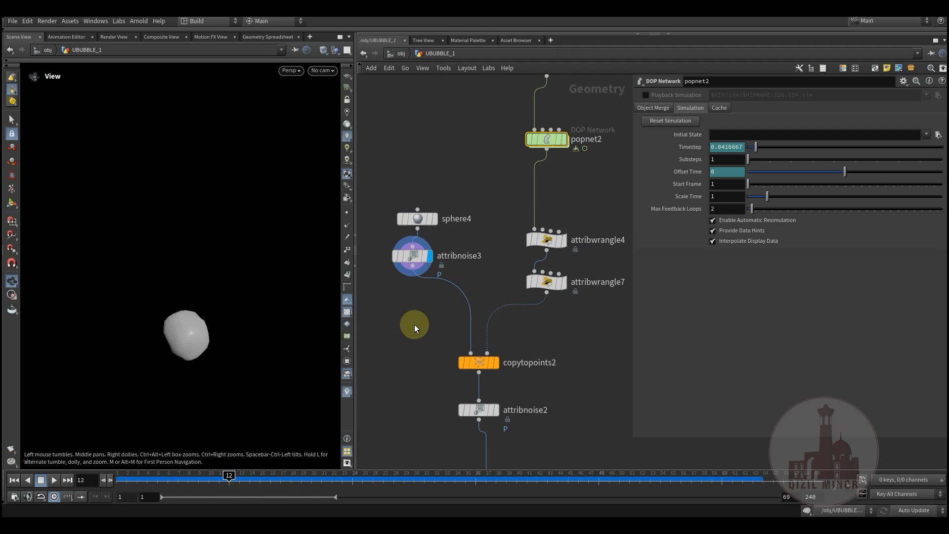
mouse_move(413, 256)
mouse_down()
mouse_move(403, 257)
mouse_move(418, 256)
mouse_up()
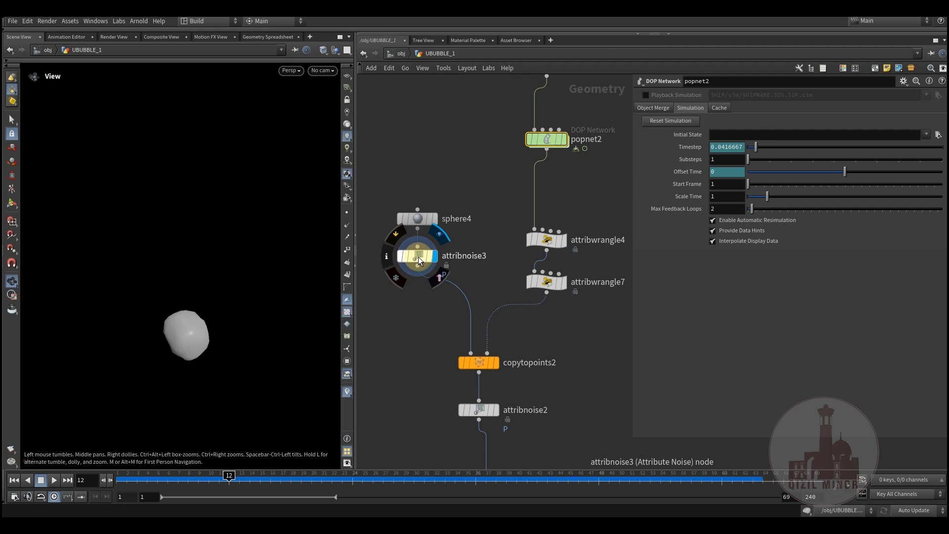
click(415, 256)
middle_drag(414, 335, 411, 319)
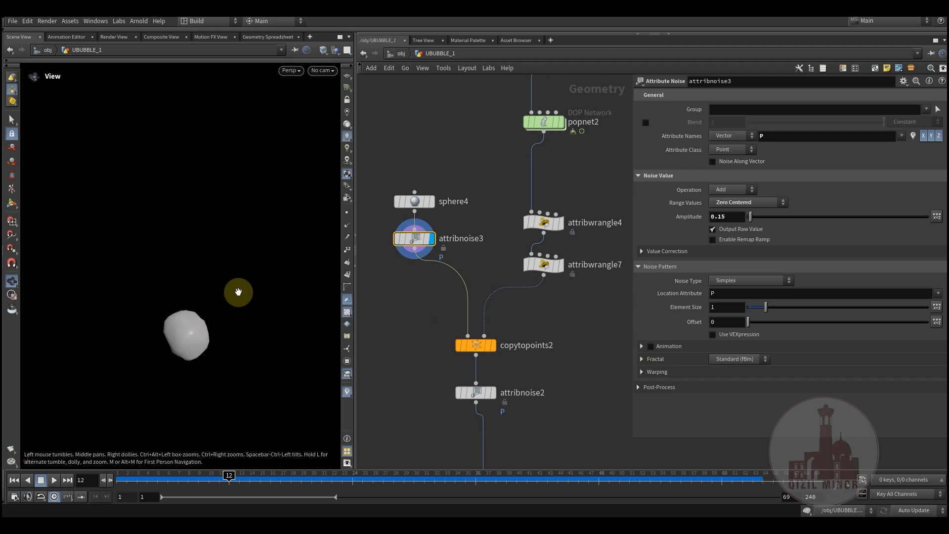
- Display attribwrangle4 to review its random pscale expression, and move the node slightly farther above attribwrangle7
middle_drag(581, 226, 563, 259)
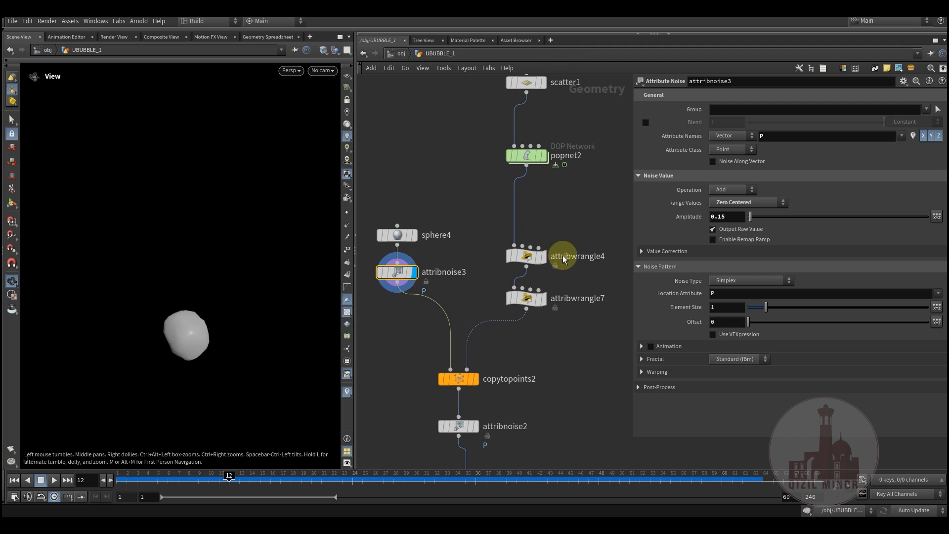
click(543, 256)
click(525, 256)
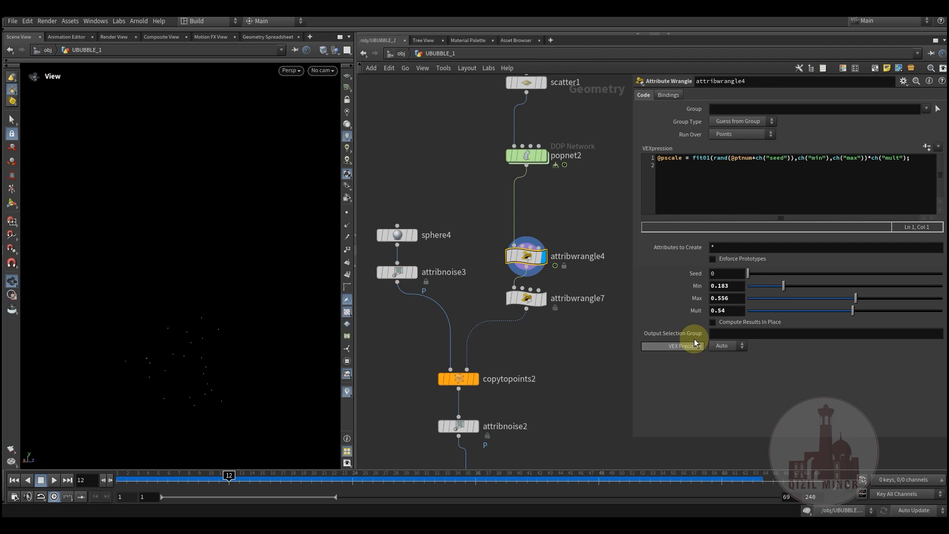
drag(527, 257, 527, 236)
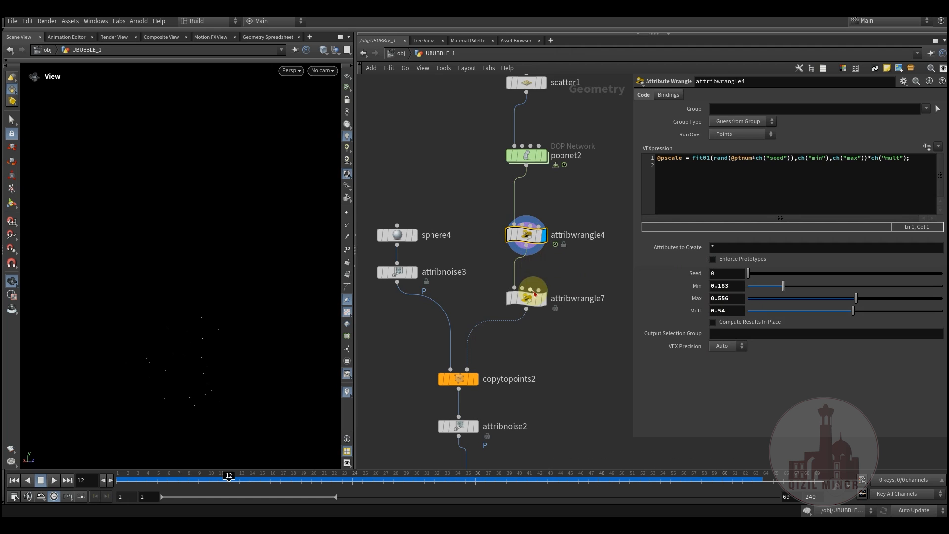
- Display attribwrangle7 and examine its age-based S Ramp and the line multiplying pscale
click(542, 295)
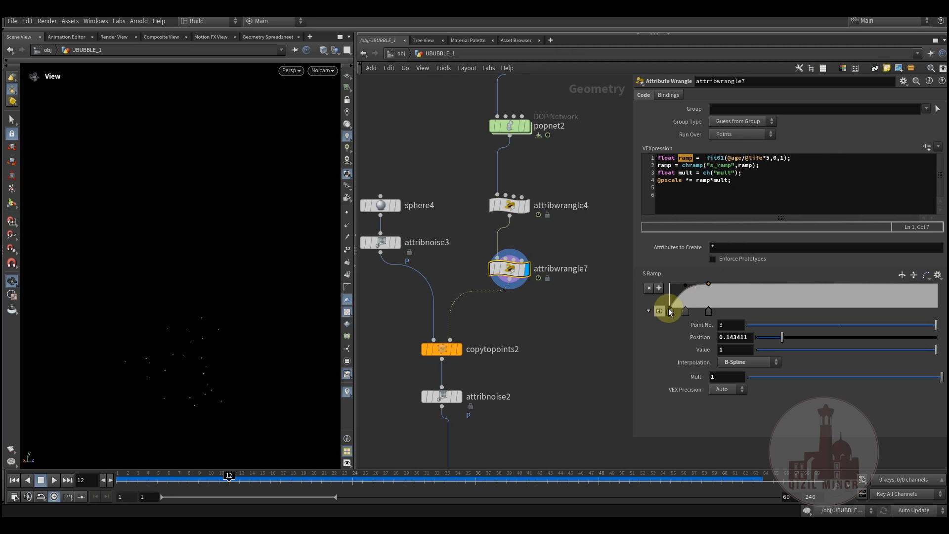
click(685, 181)
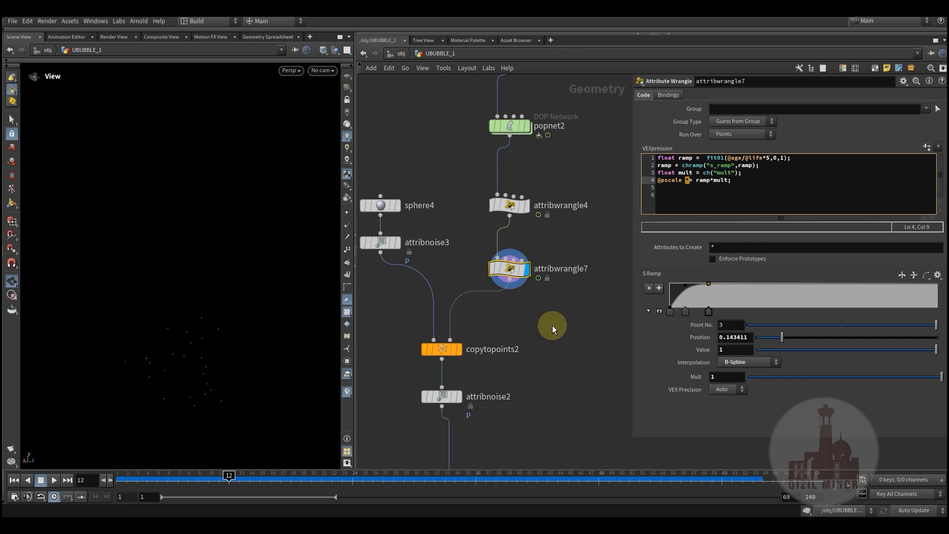
- Display copytopoints2 and scrub the timeline to frame 31 to check the copied bubbles
middle_drag(560, 362, 573, 320)
click(477, 284)
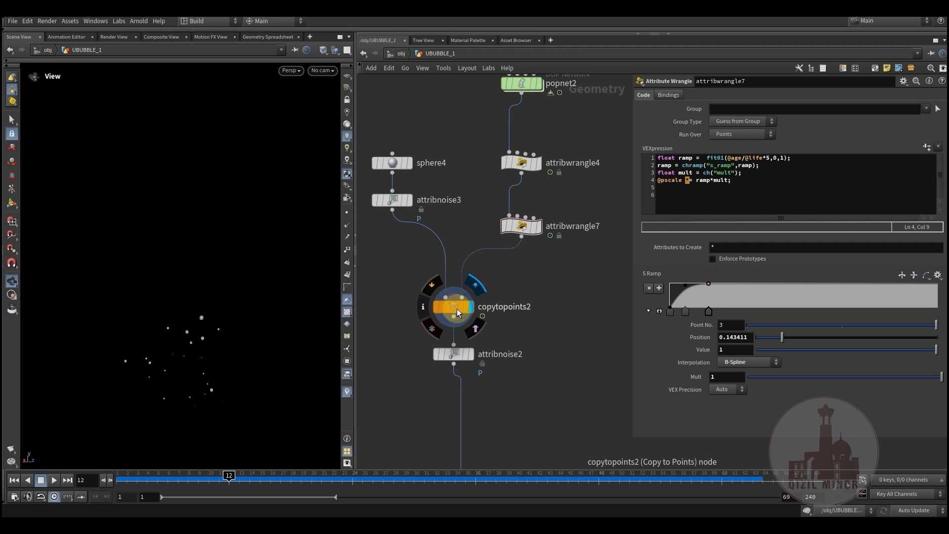
click(457, 309)
middle_drag(541, 350, 544, 301)
drag(228, 476, 424, 476)
middle_drag(499, 345, 515, 337)
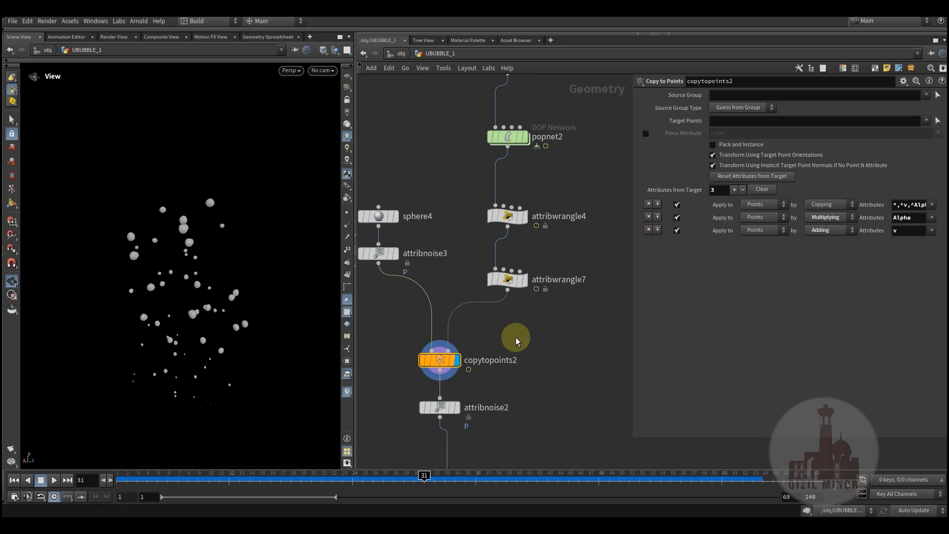
- Select attribwrangle7 and scrub to frame 37 to compare its scale ramp with the bubbles' growth
drag(543, 310, 544, 311)
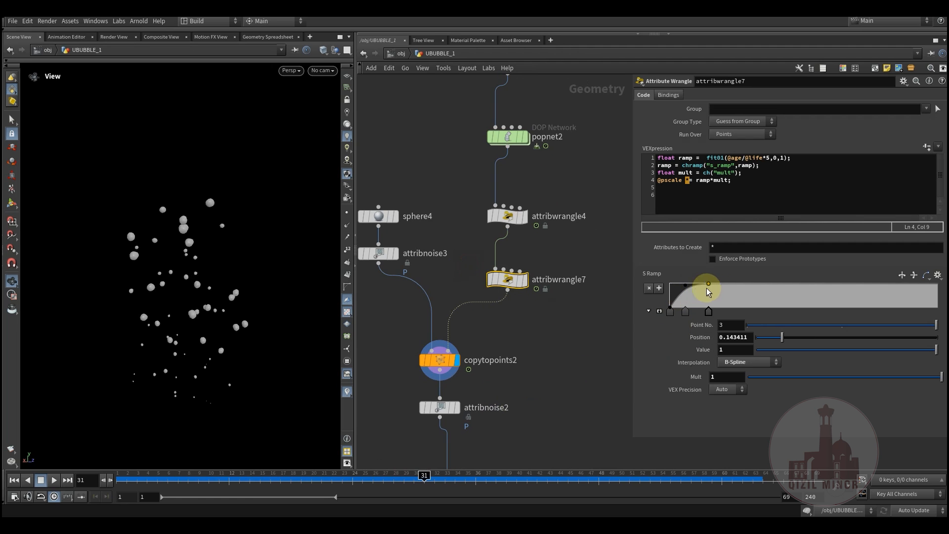
drag(171, 477, 474, 463)
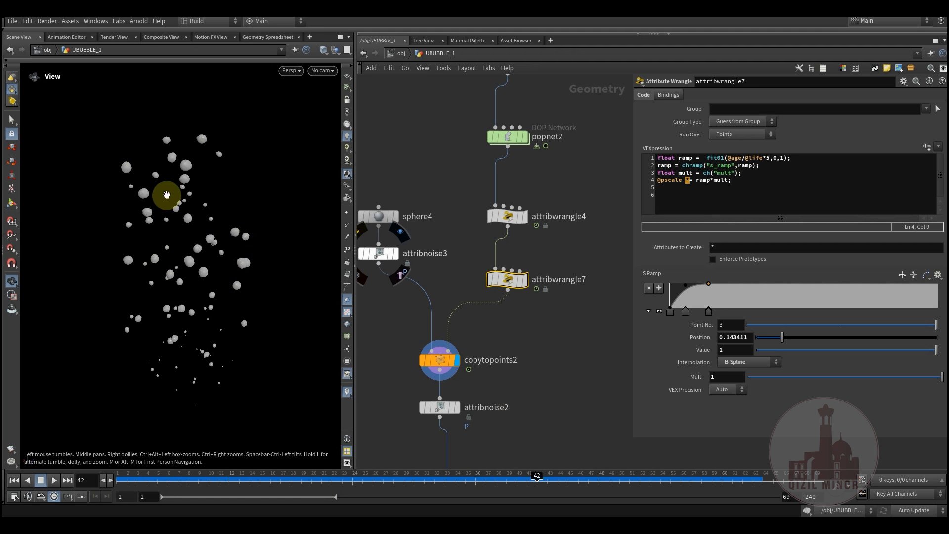
drag(138, 474, 479, 437)
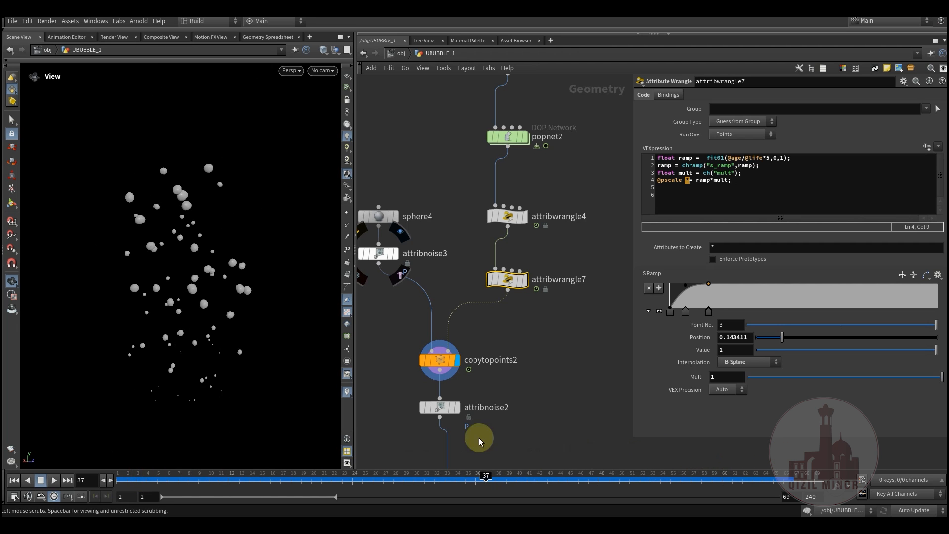
- Display attribnoise2 and scrub the timeline to frame 43 to check how the noise deforms the copied bubbles
middle_drag(521, 381, 517, 321)
click(447, 348)
middle_drag(504, 382, 511, 285)
drag(441, 254, 442, 256)
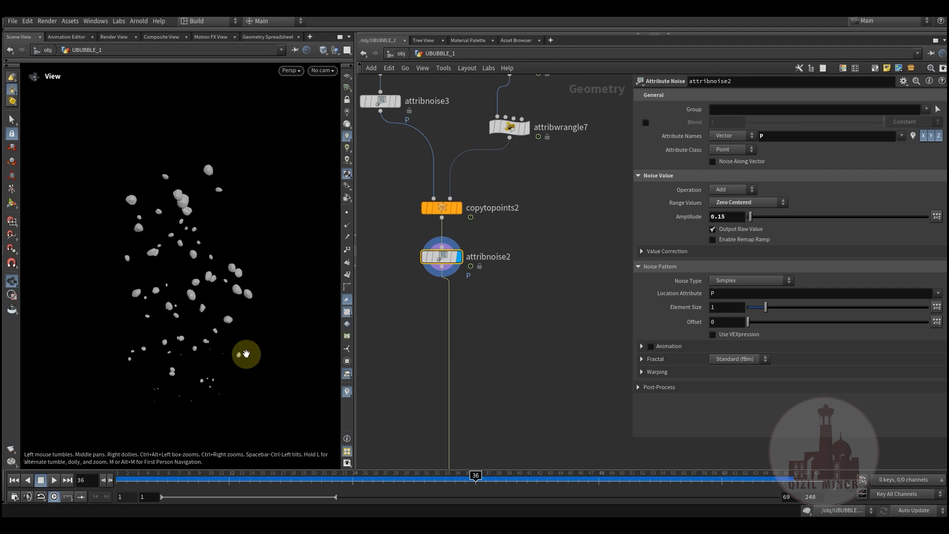
drag(145, 492, 481, 494)
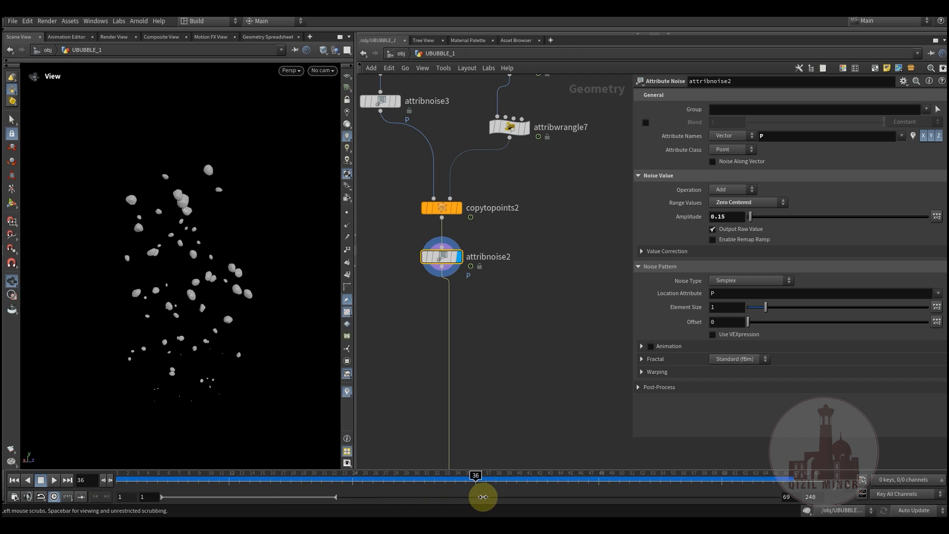
drag(206, 483, 548, 479)
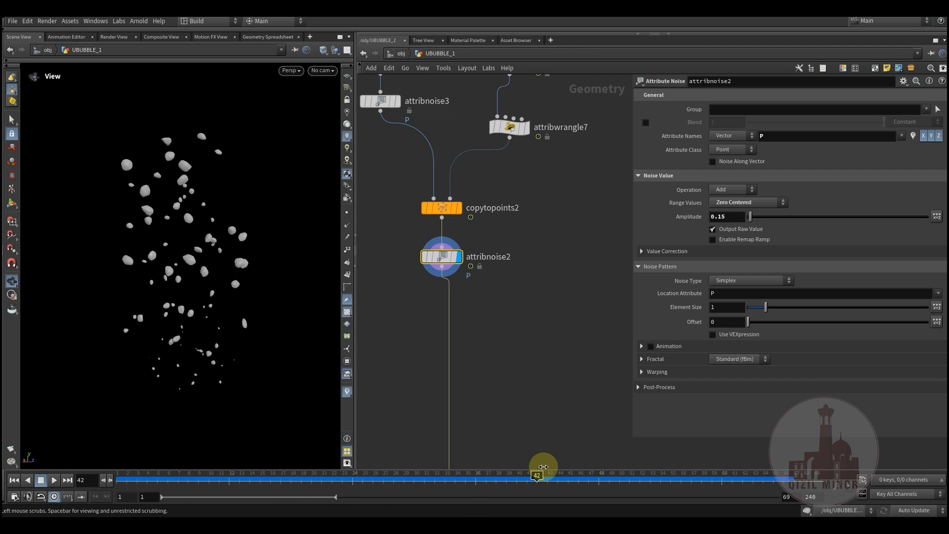
- Select attribnoise3 again to compare its noise settings with those of attribnoise2
middle_drag(393, 176, 427, 291)
click(426, 216)
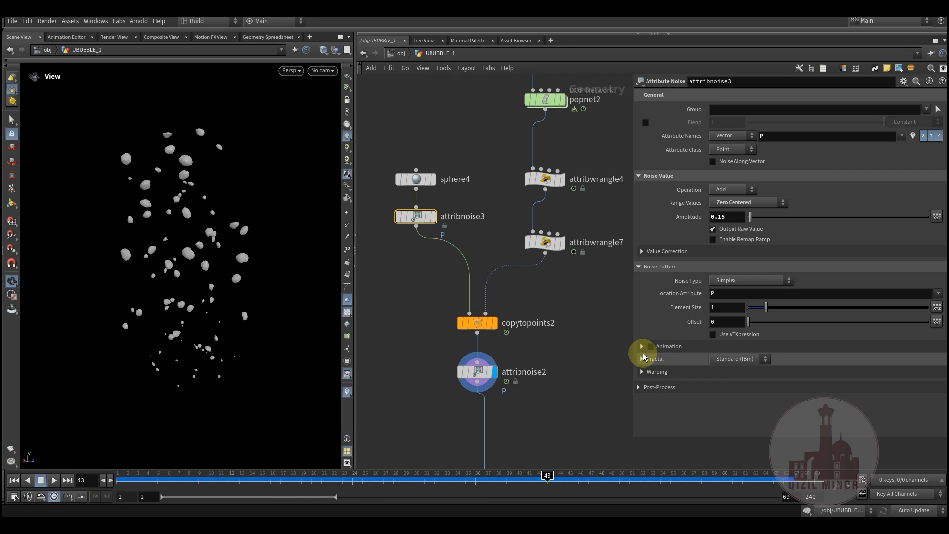
scroll(509, 304, down, 6)
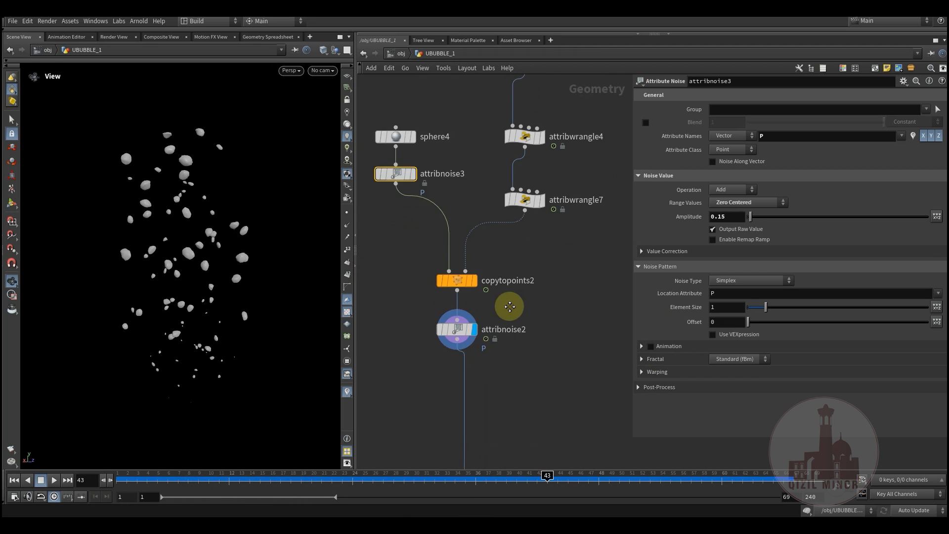
- Play the bubble animation from the first frame, then scrub the timeline to frame 60 to check the noise-deformed bubbles rising
click(11, 479)
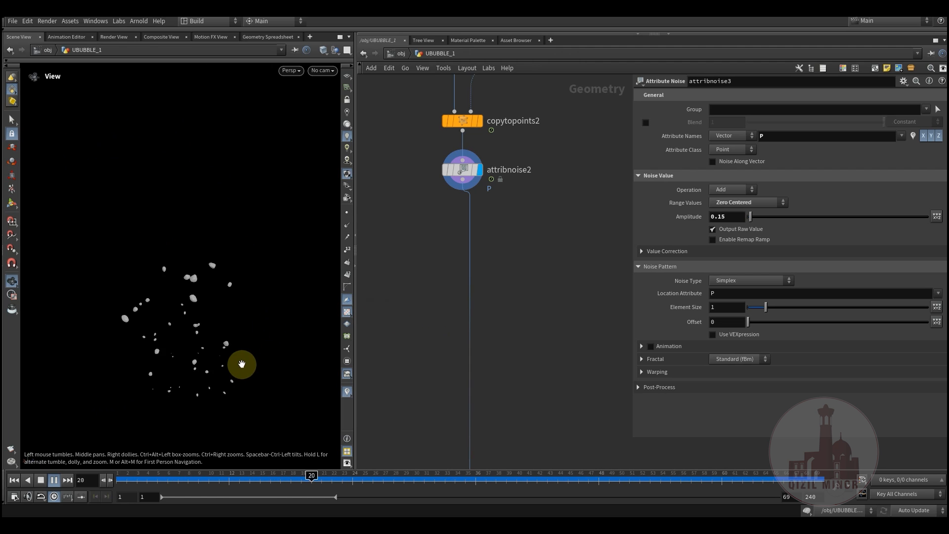
key(h)
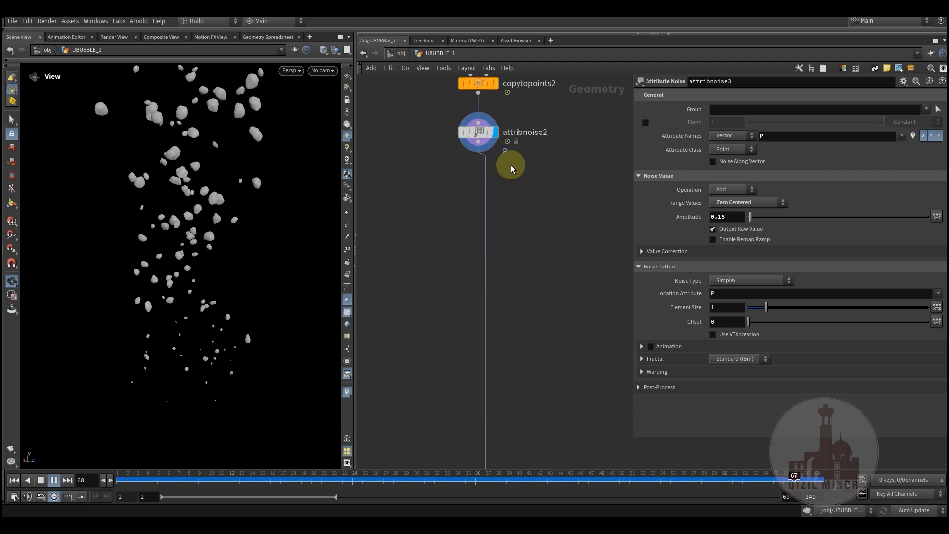
scroll(485, 259, down, 3)
scroll(490, 314, up, 2)
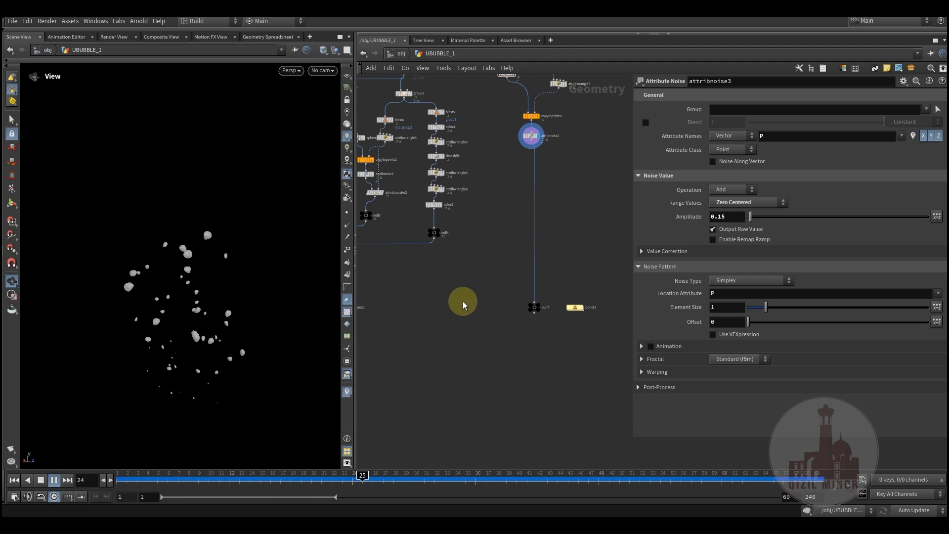
click(140, 487)
drag(125, 478, 722, 480)
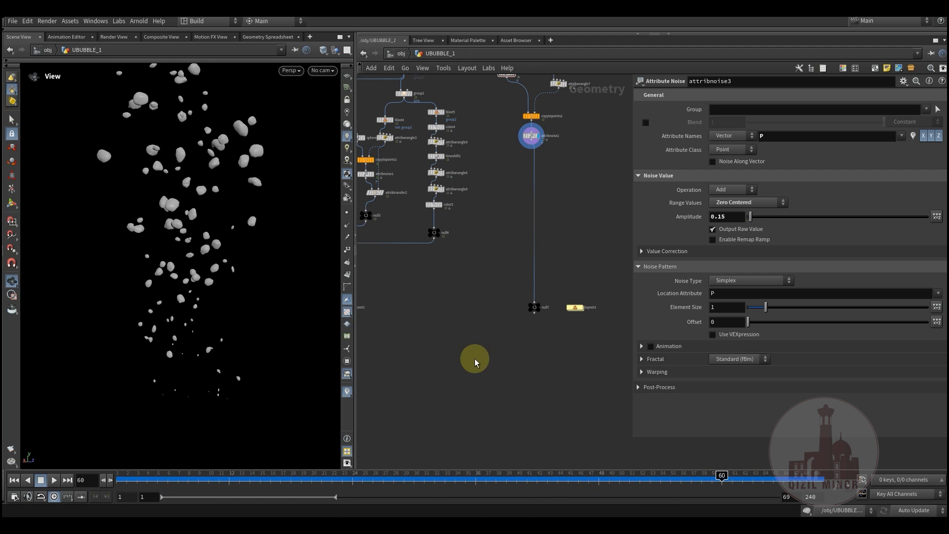
- Review the complete UBUBBLE_1 node network with all its branches and select lopnet3 beside the last branch's output null
scroll(514, 380, down, 5)
middle_drag(398, 407, 428, 390)
scroll(474, 390, down, 3)
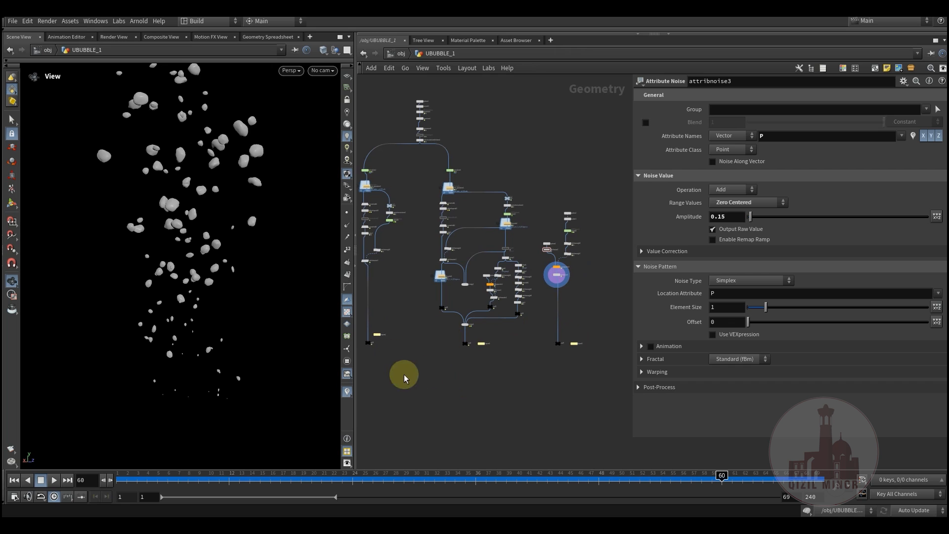
middle_drag(405, 375, 423, 389)
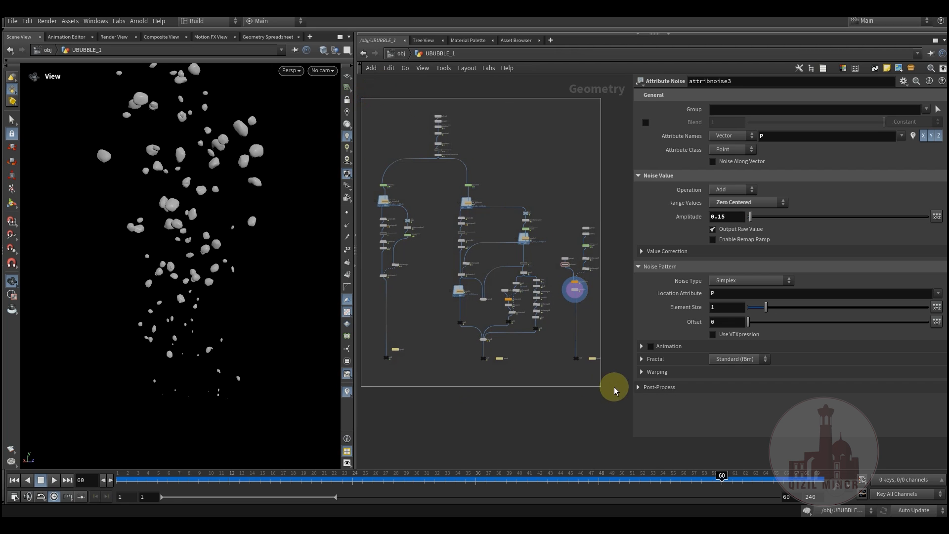
click(593, 358)
middle_drag(413, 389, 429, 369)
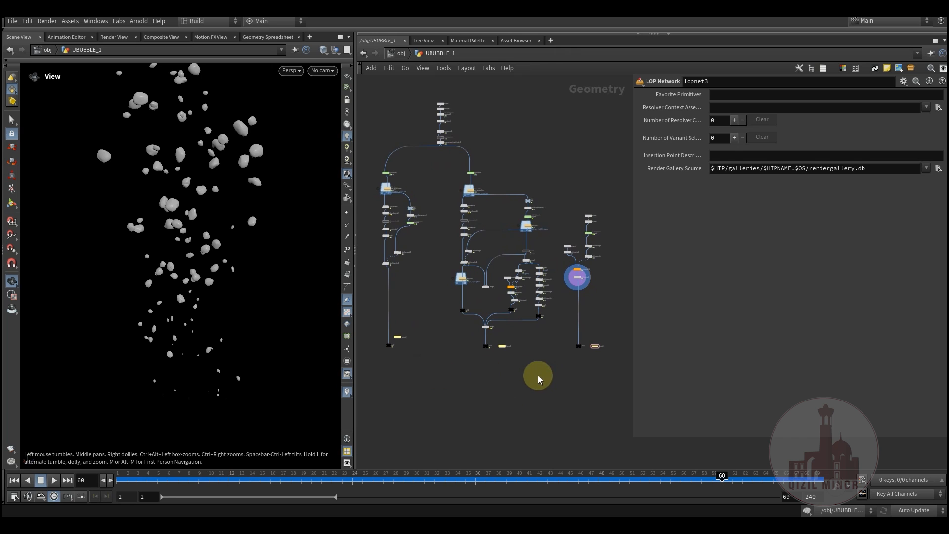
middle_drag(495, 373, 503, 353)
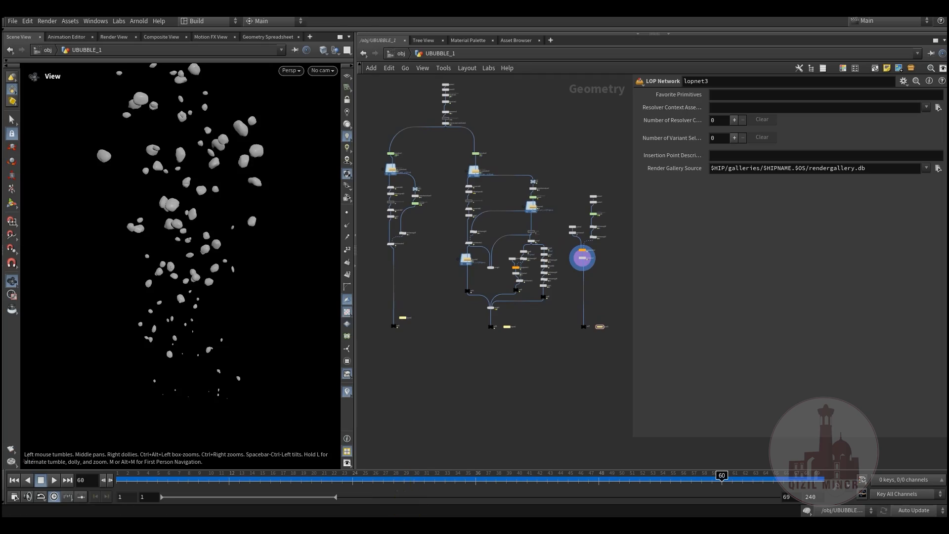
- Switch to the MPlay window to review the rendered sequence of frames 1 to 69
key(alt+Tab)
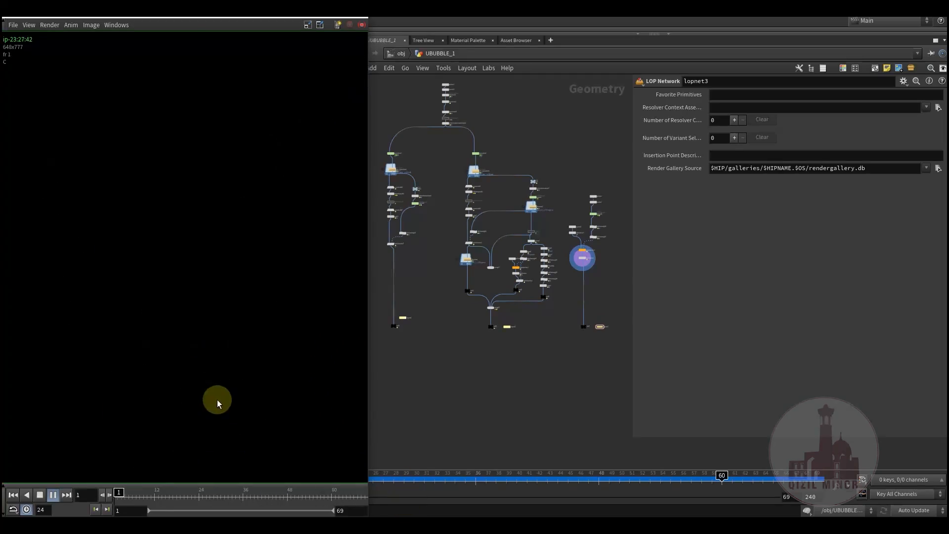